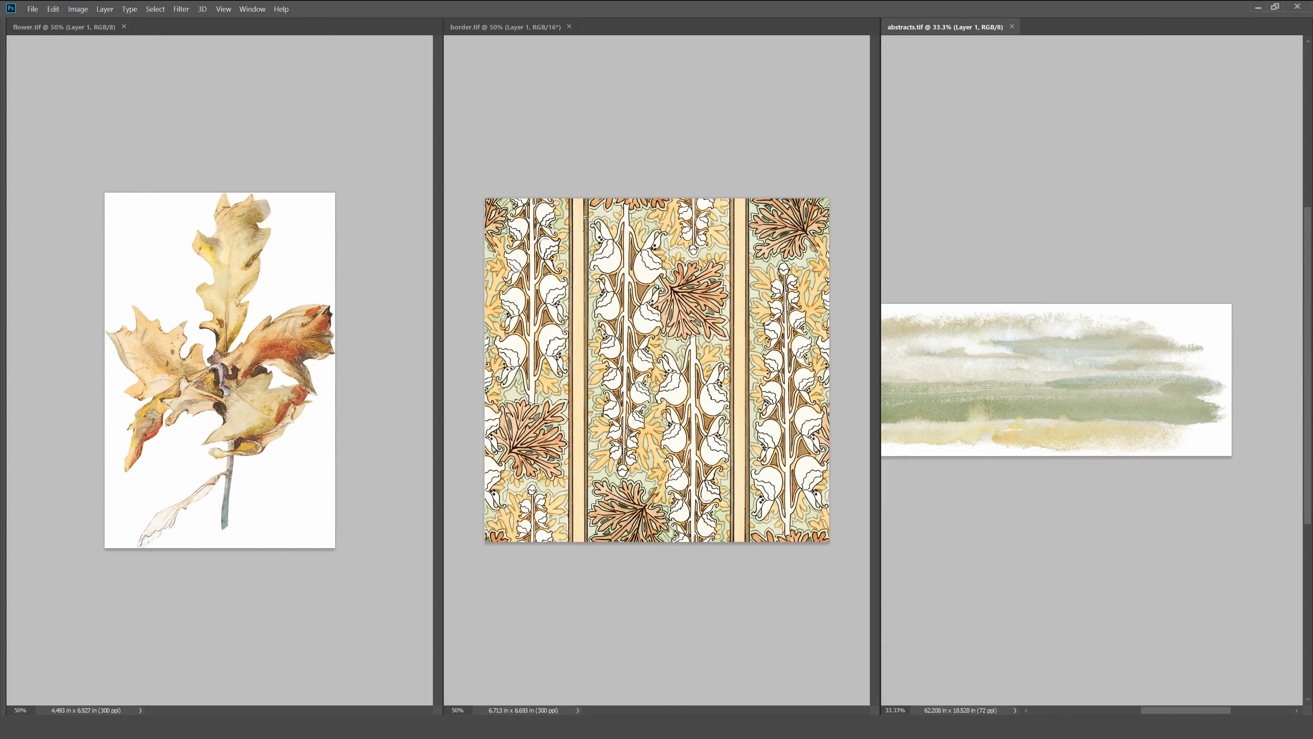
Create a new 15 × 15 inch document at 300 ppi resolution.
key(ctrl+minus)
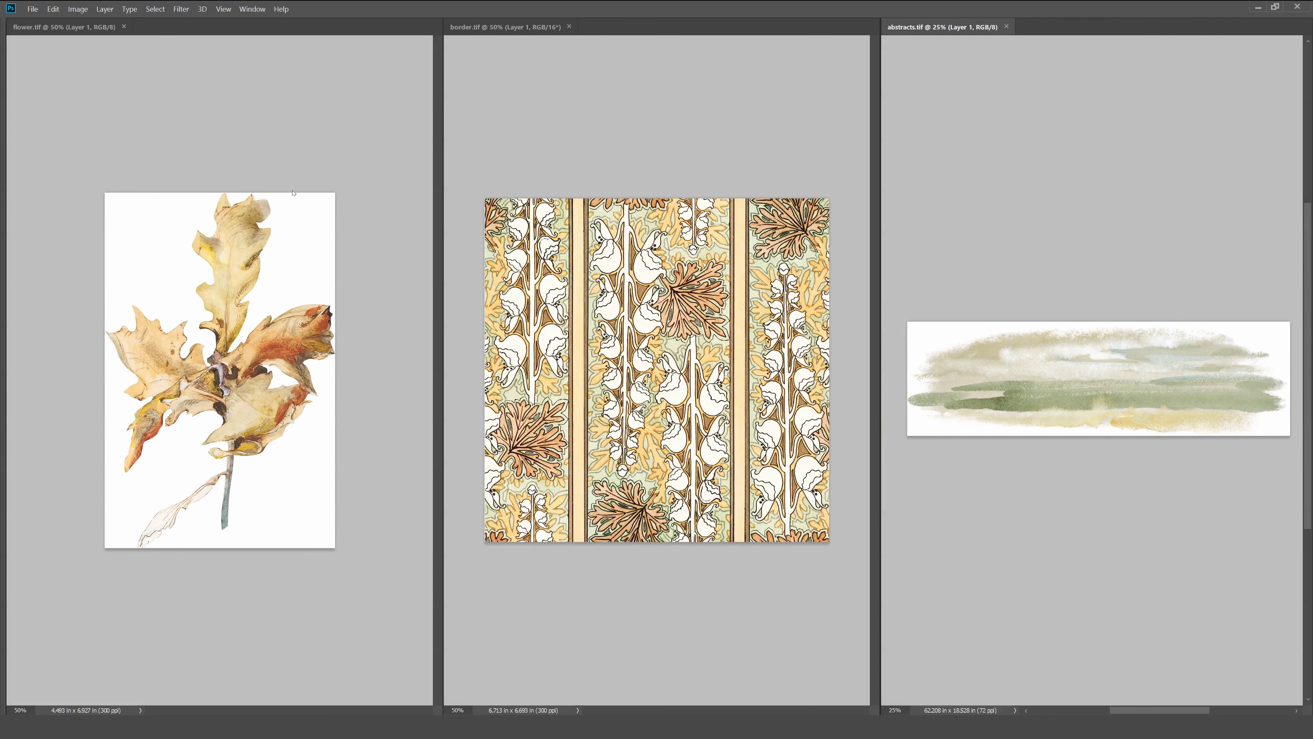
key(ctrl)
key(ctrl+n)
key(Down)
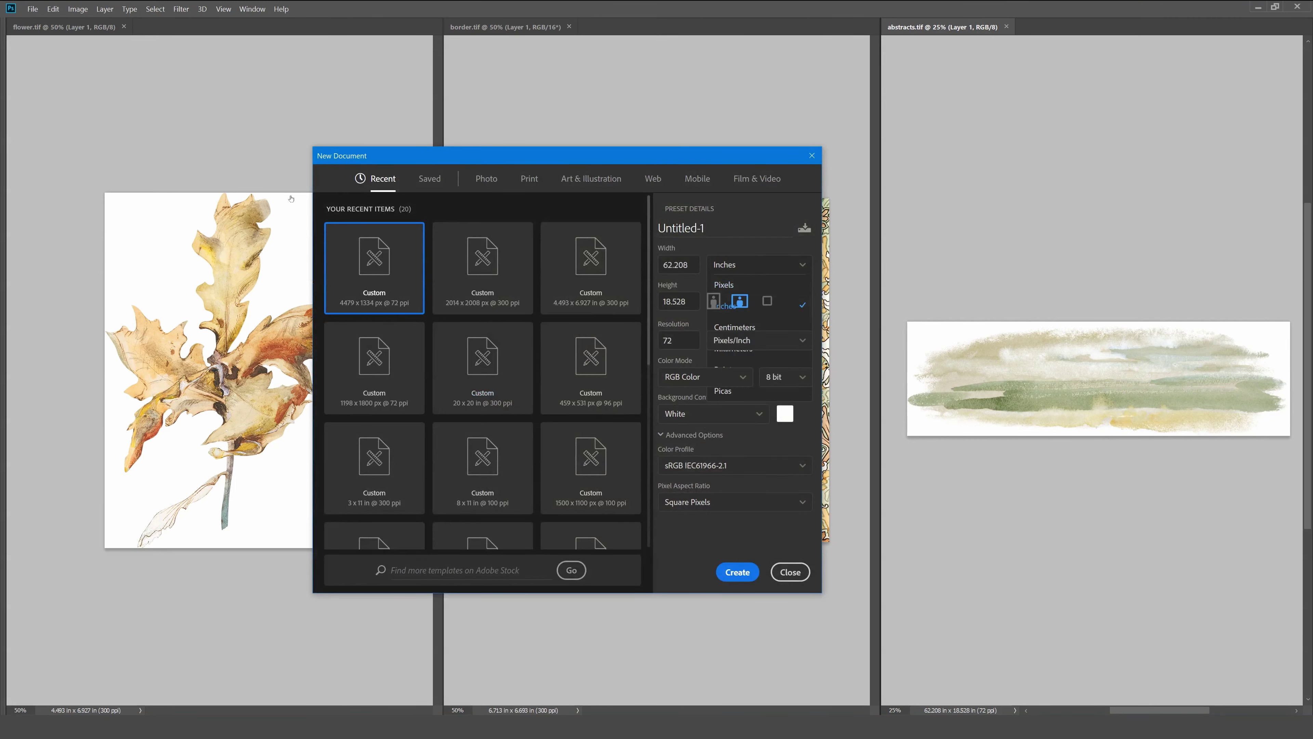
key(Return)
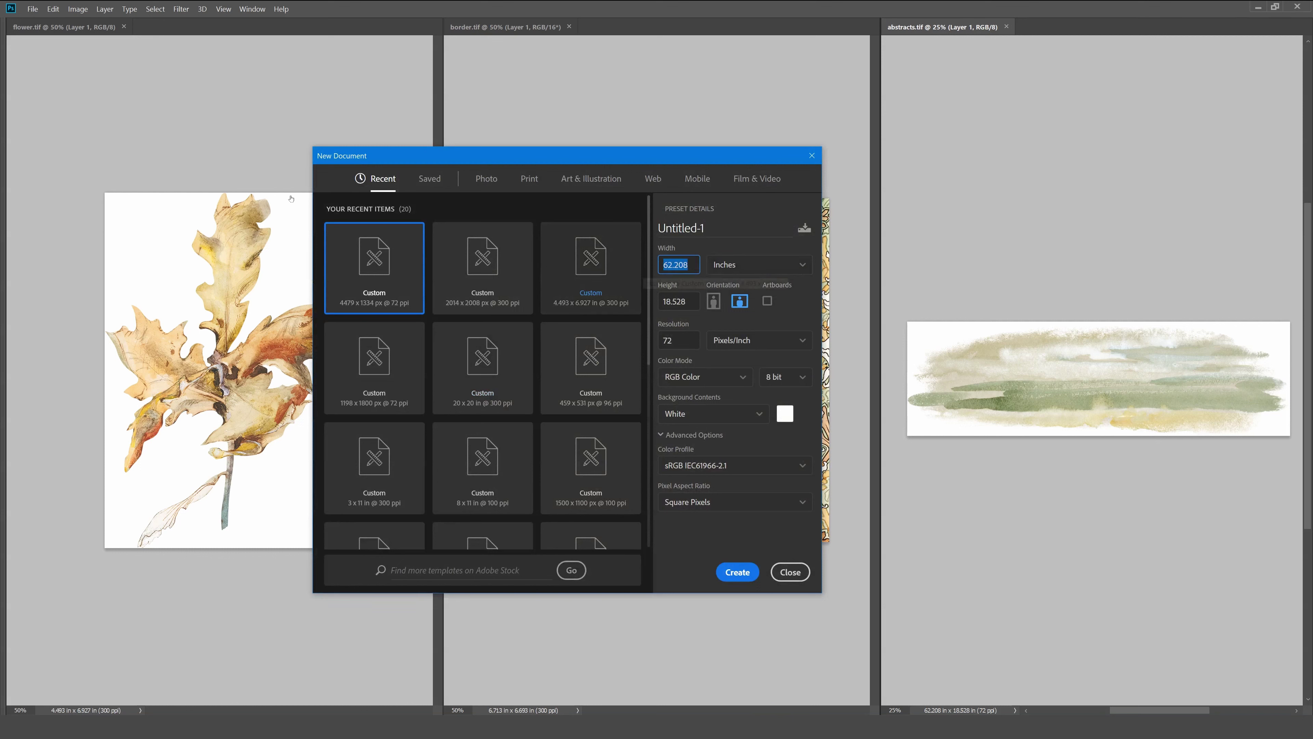
text(15)
key(Tab)
text(15)
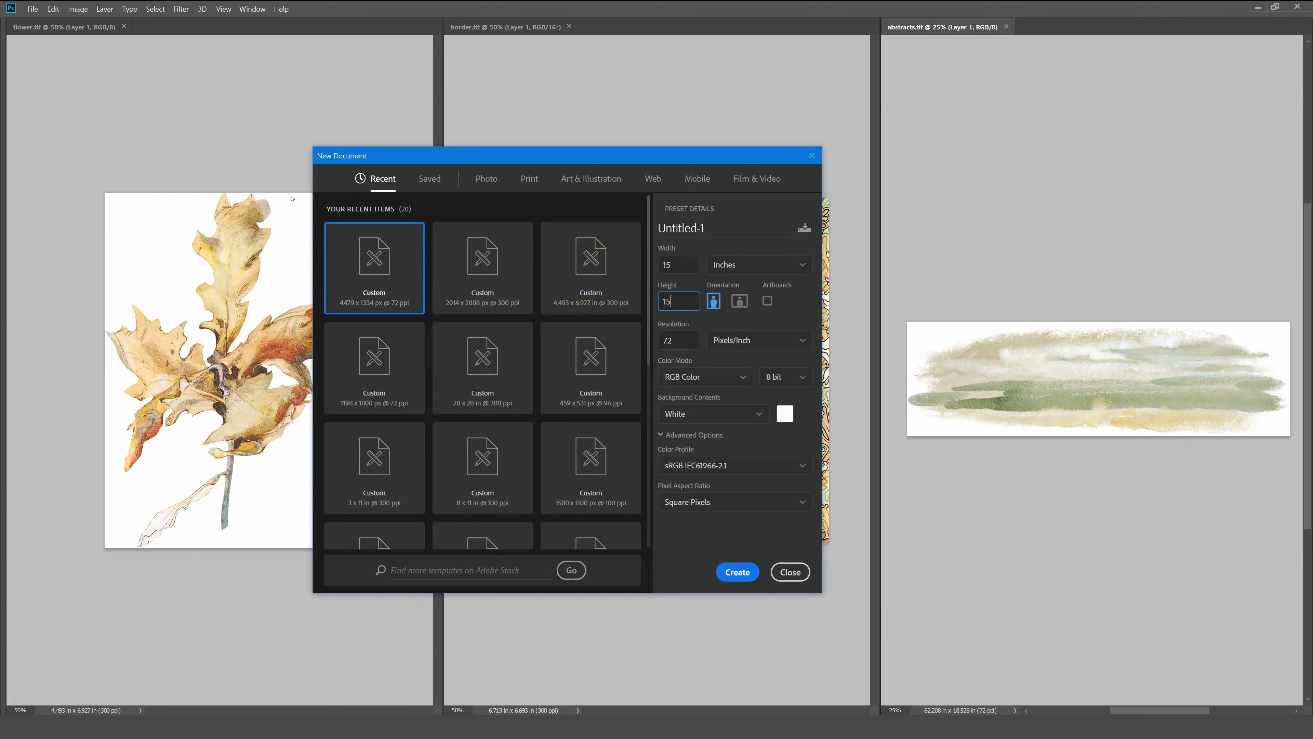
key(Tab)
text(3)
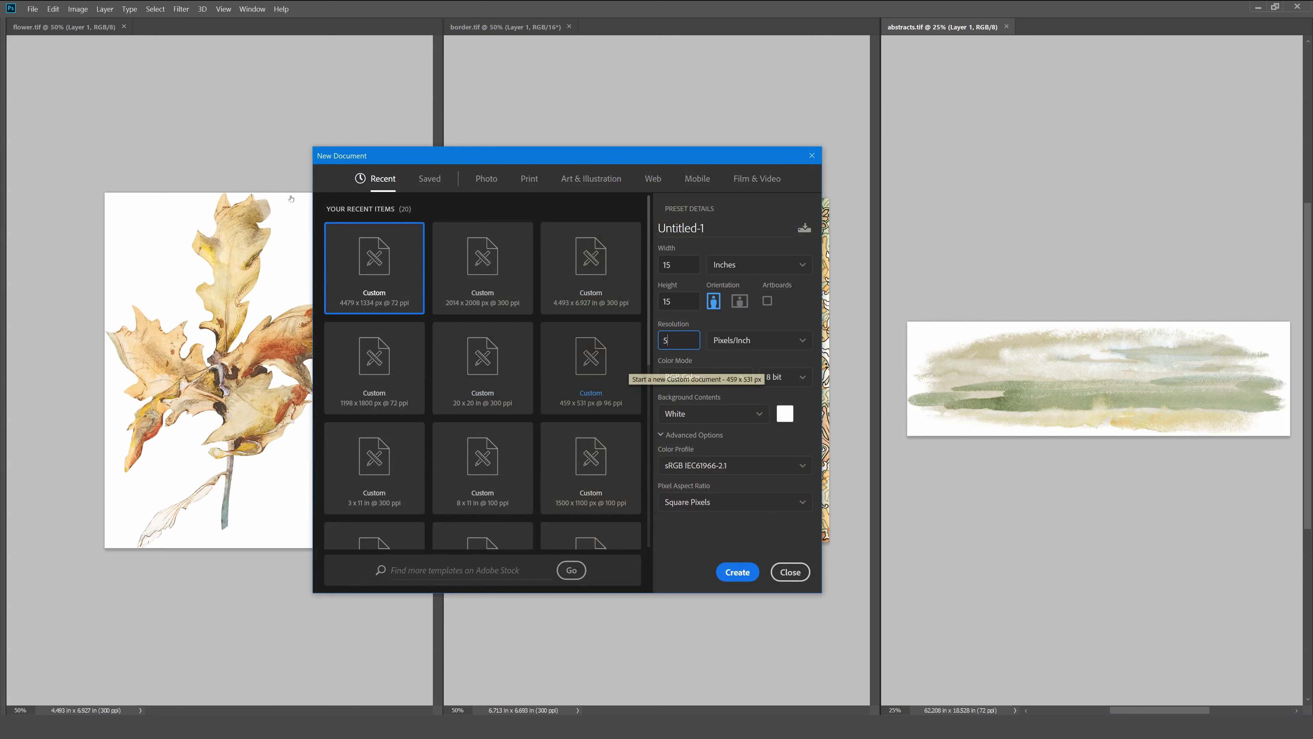
text(00)
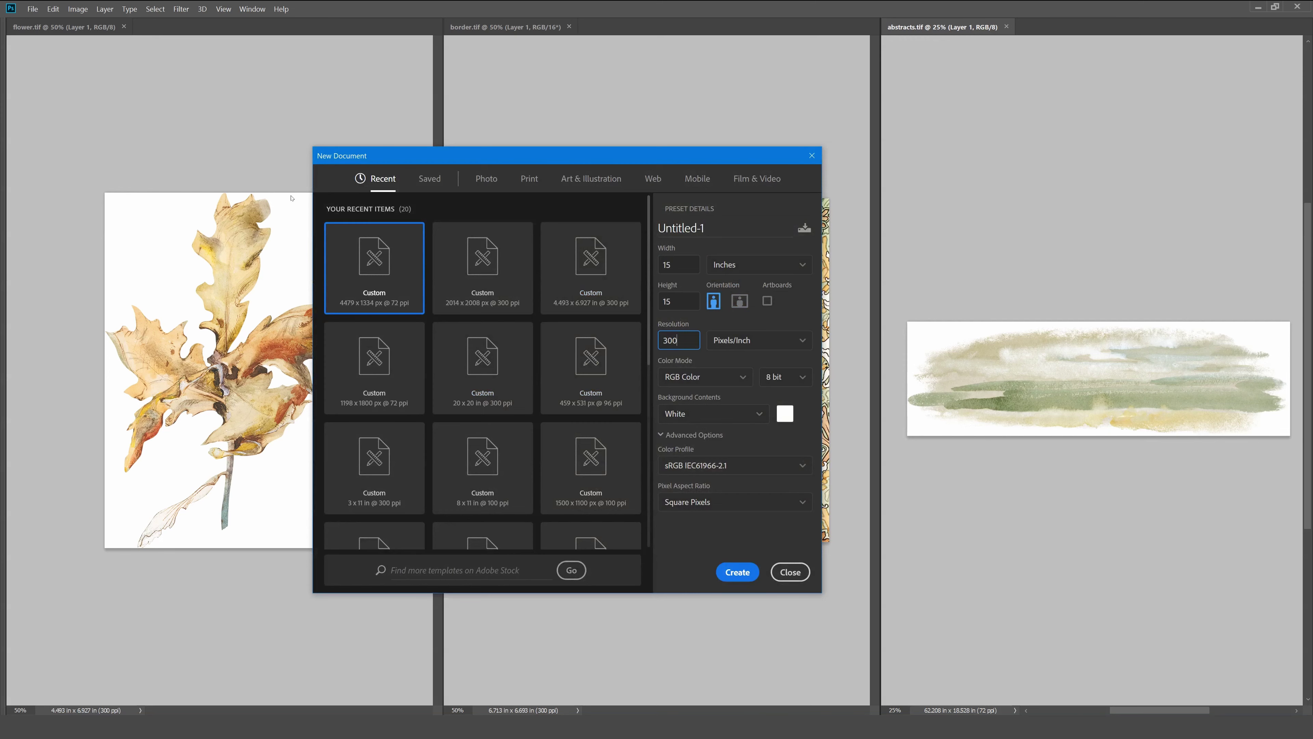
key(Return)
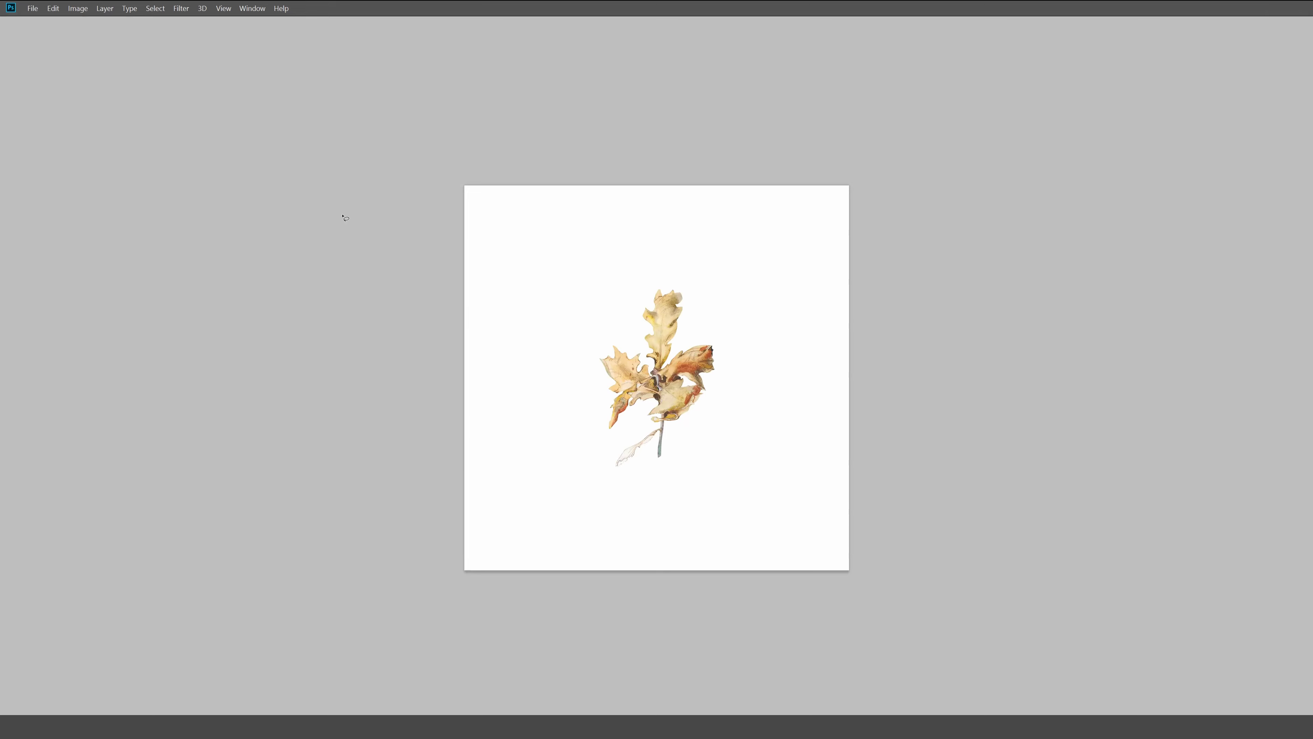
Add a Solid Color fill layer above Background and try hex colours such as b8b38e.
key(Tab)
key(ctrl+plus)
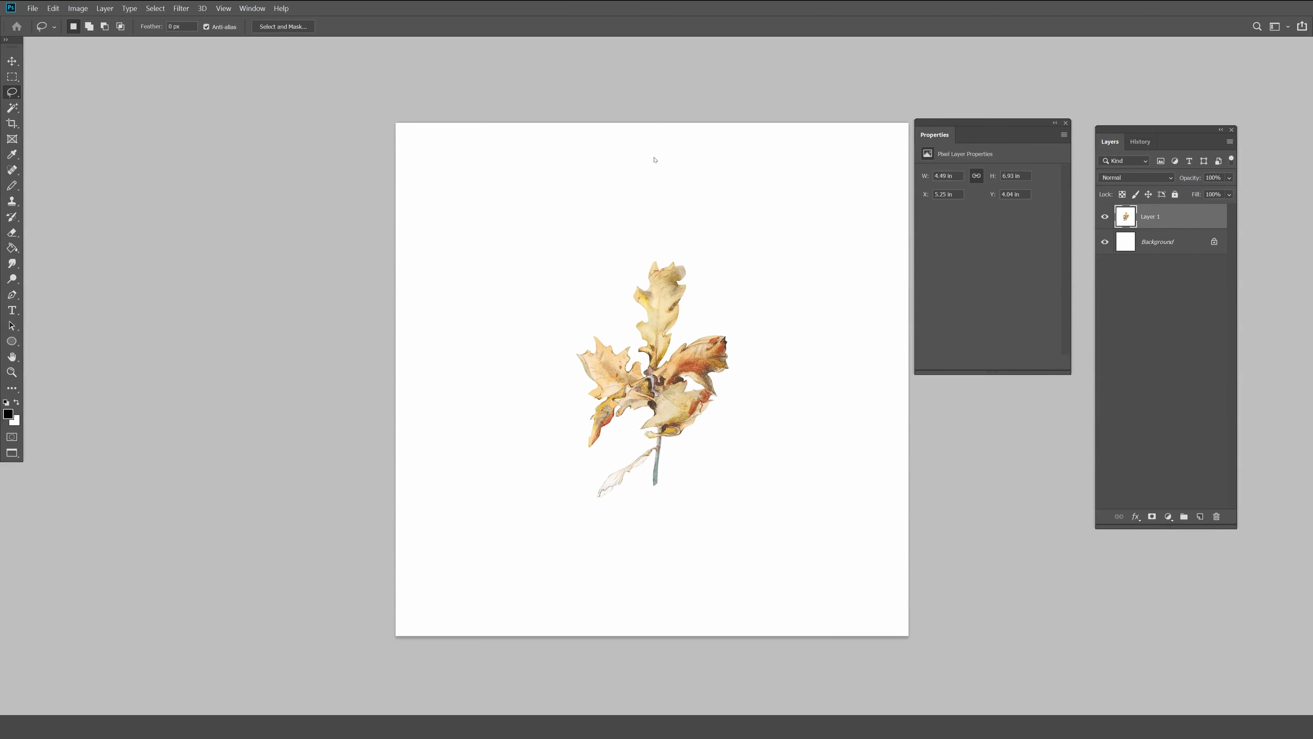
click(1158, 242)
click(1169, 516)
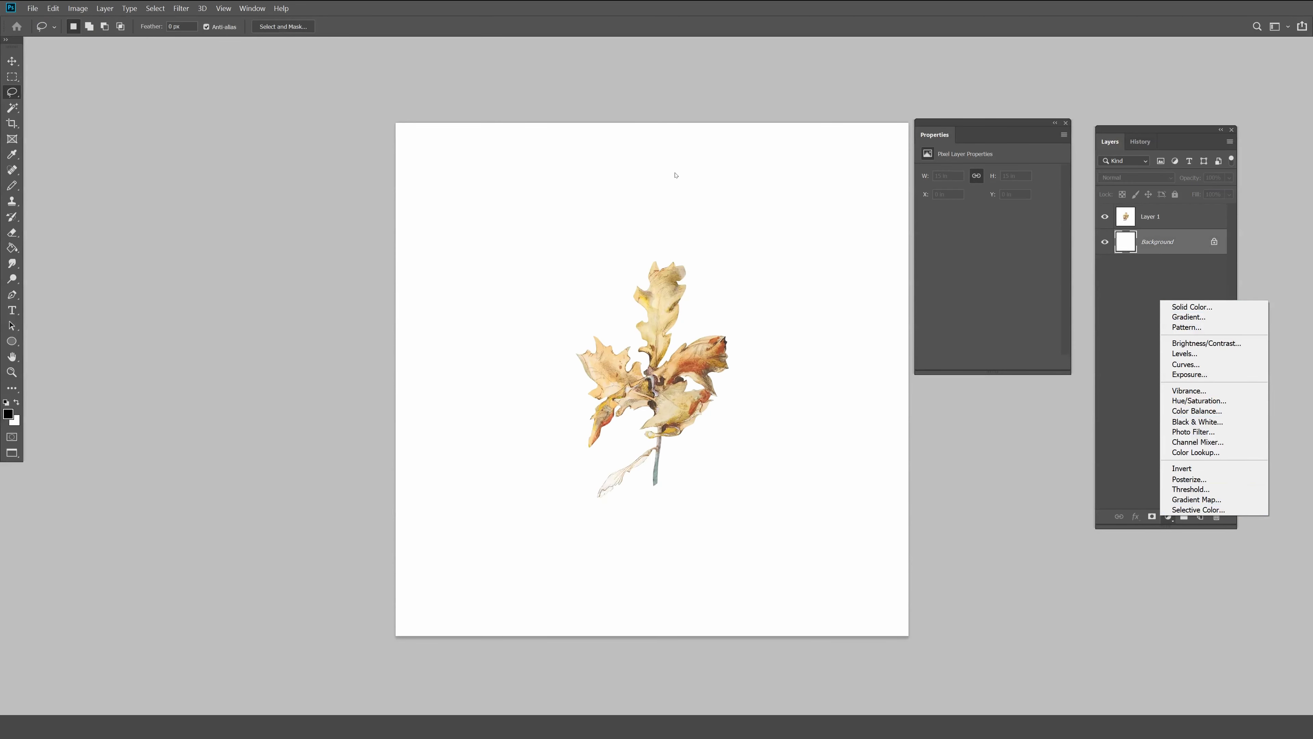
key(Down)
key(Return)
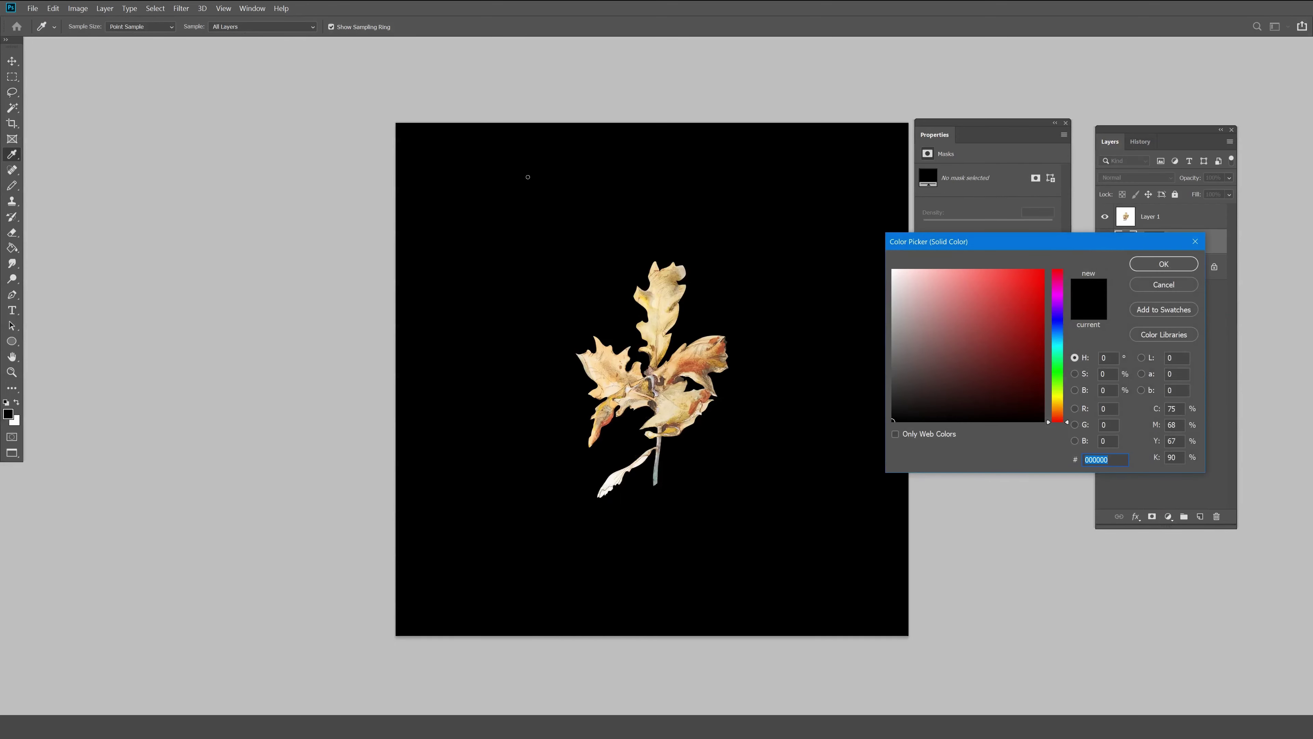
text(b88e8e)
text(b8b38e)
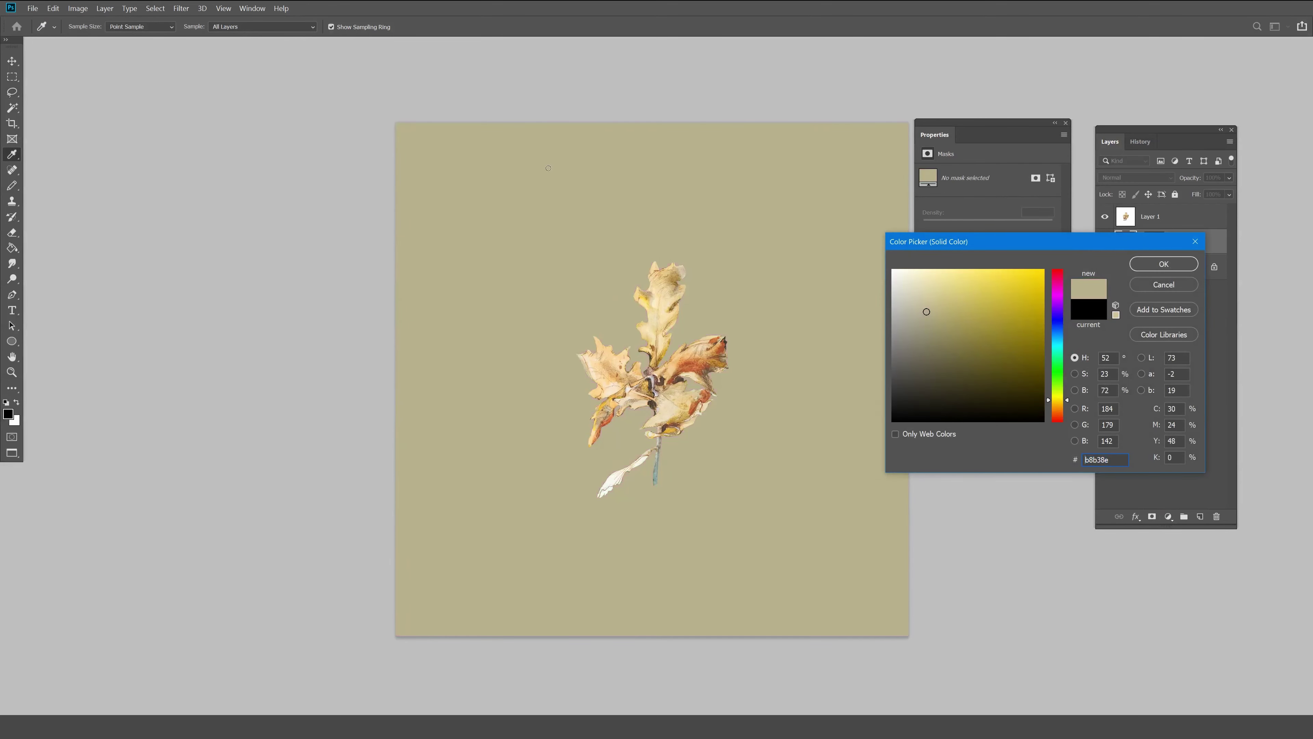
text(5e4847)
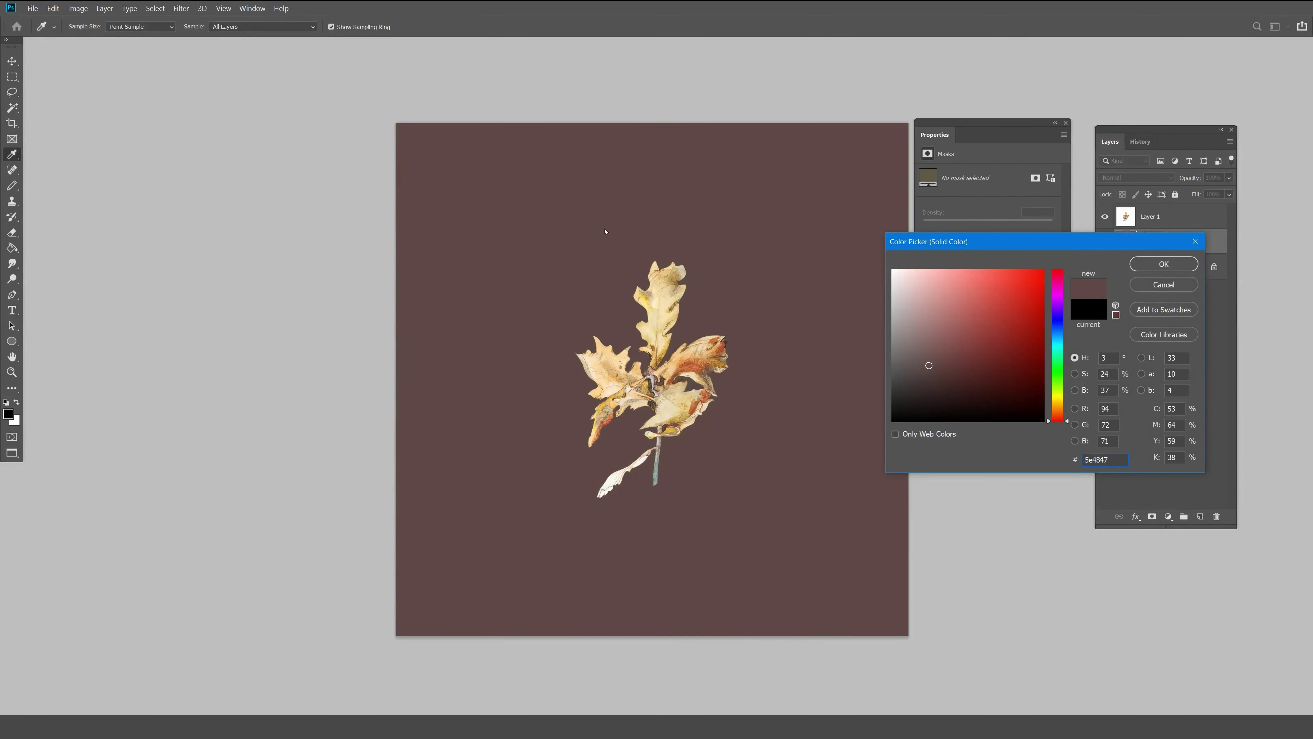
text(564a49)
Confirm the dark background colour and make the leaf layer active.
key(Return)
key(v)
key(alt+bracketright)
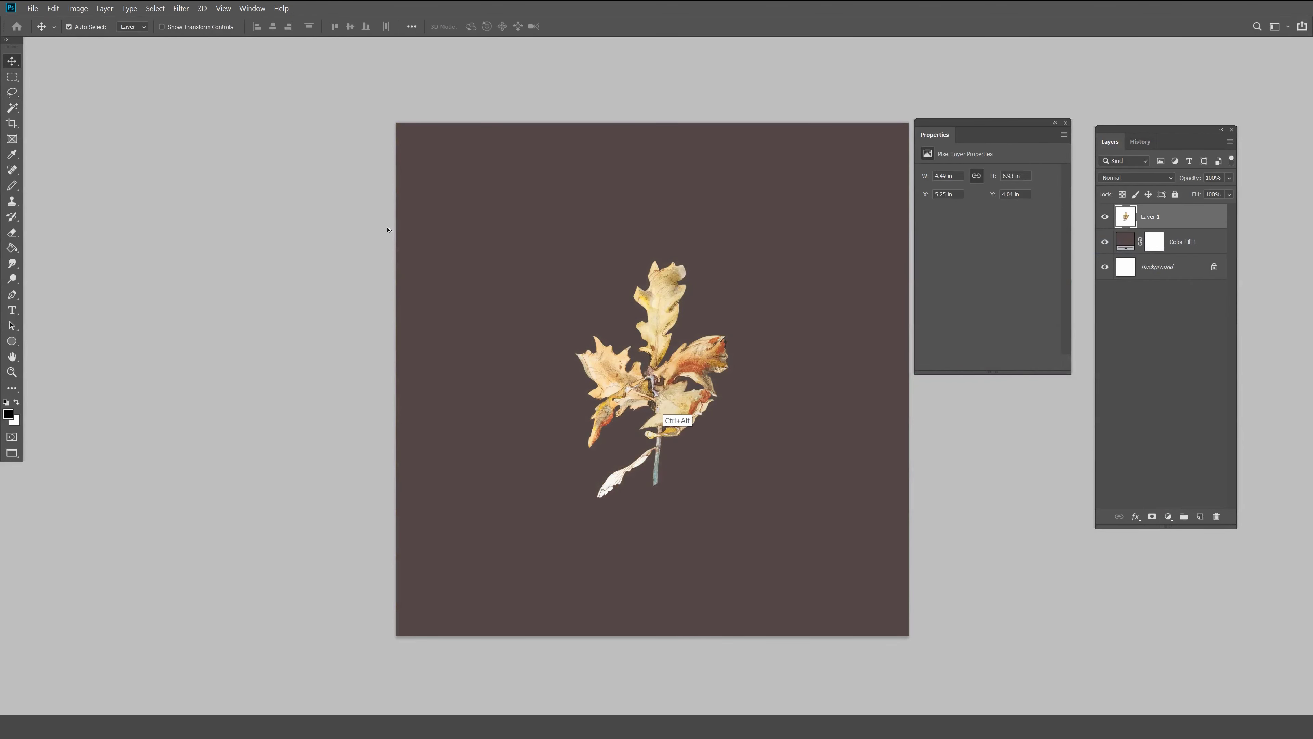
key(ctrl+a)
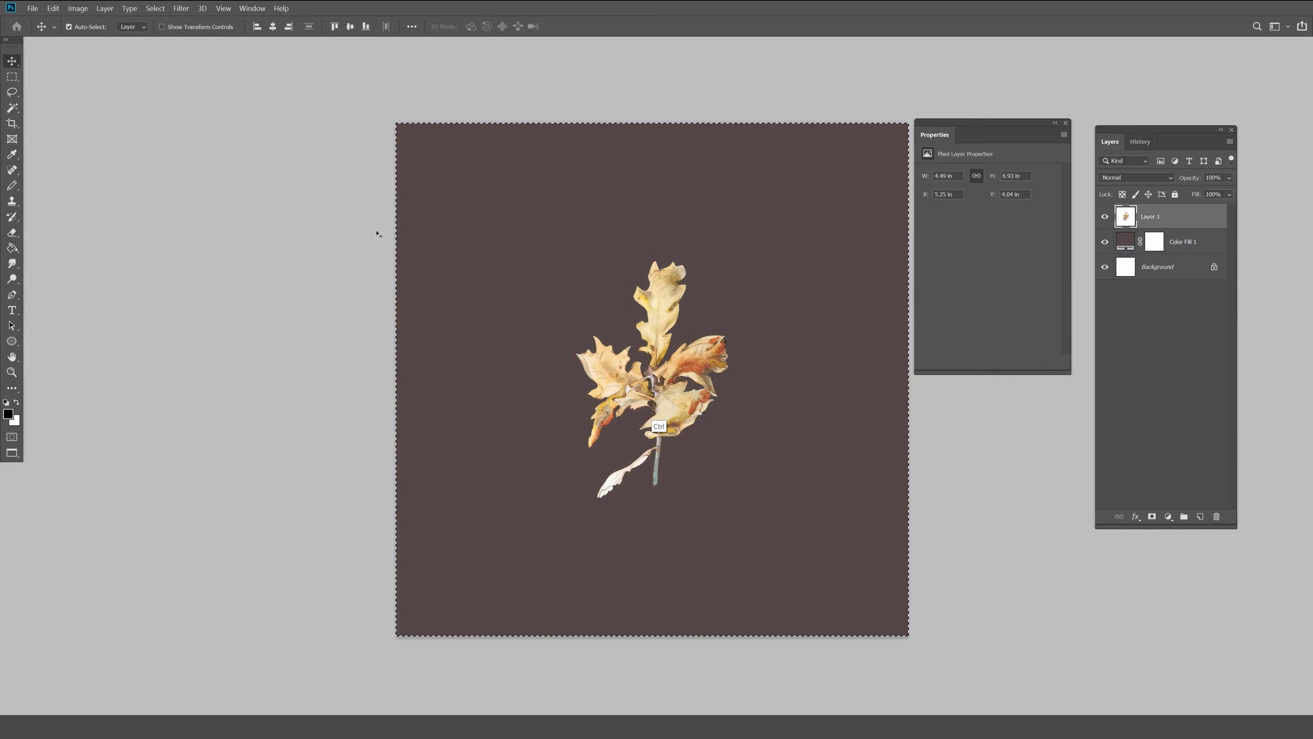
key(ctrl+d)
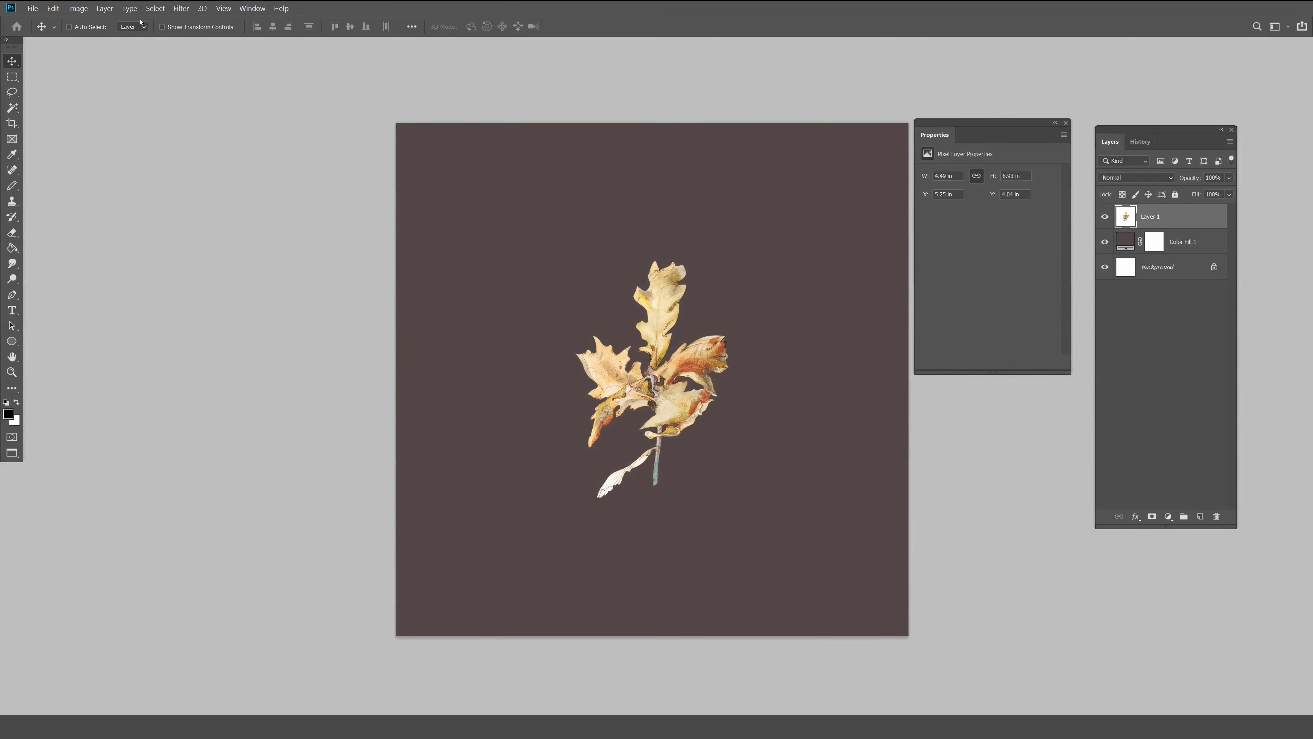
Offset the leaf vertically with wrap-around and horizontal 0, splitting it across top and bottom.
click(181, 8)
mouse_move(192, 154)
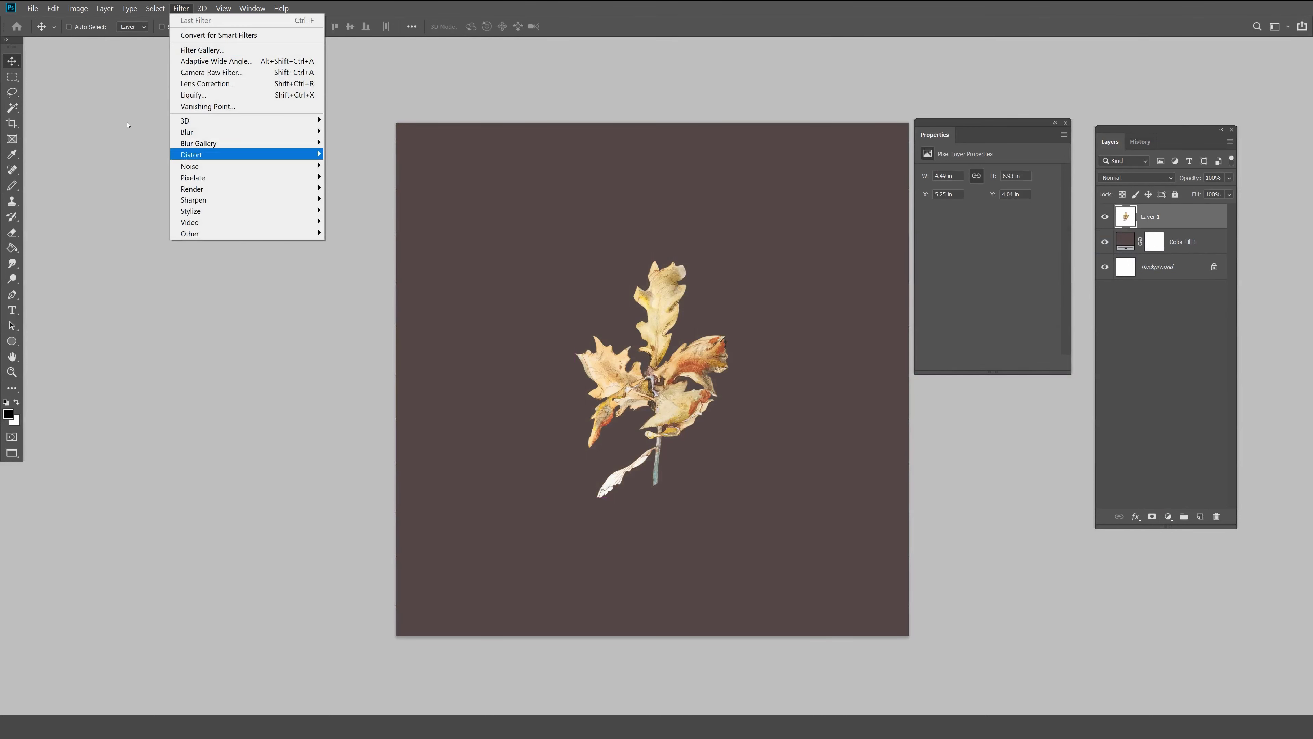
click(346, 291)
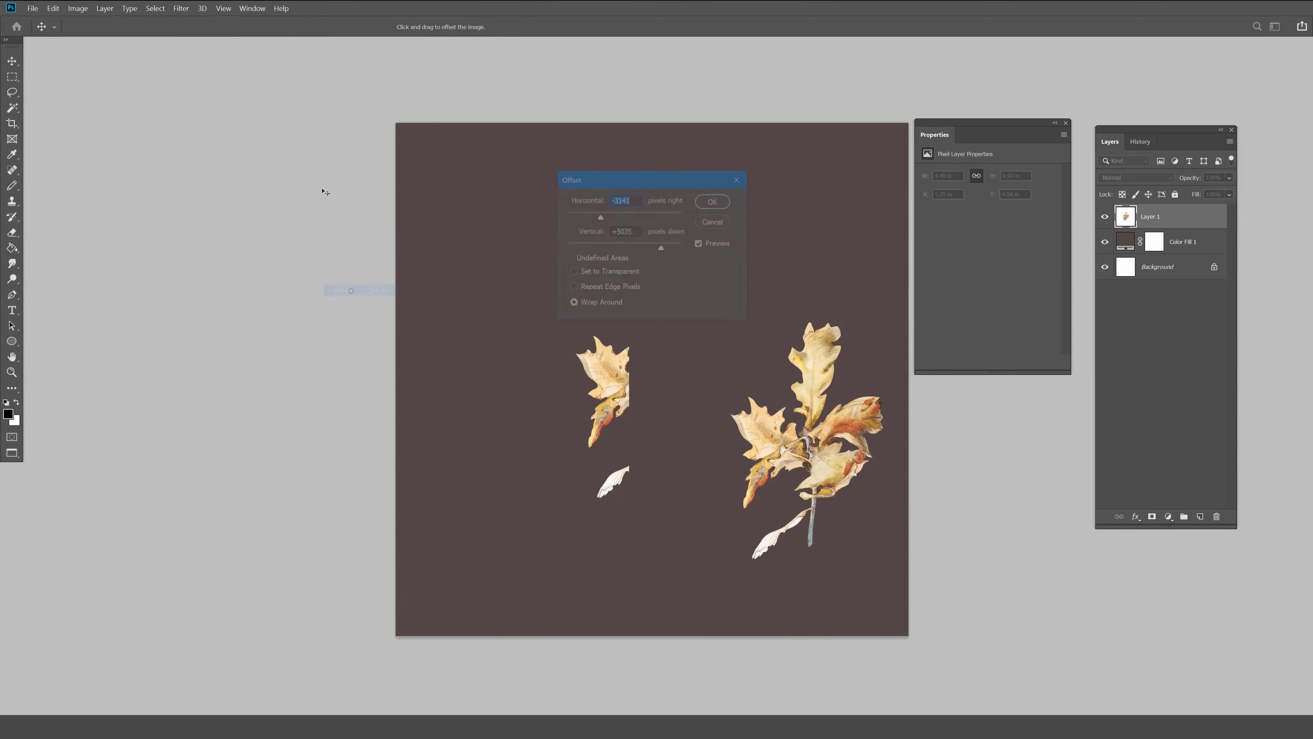
text(0)
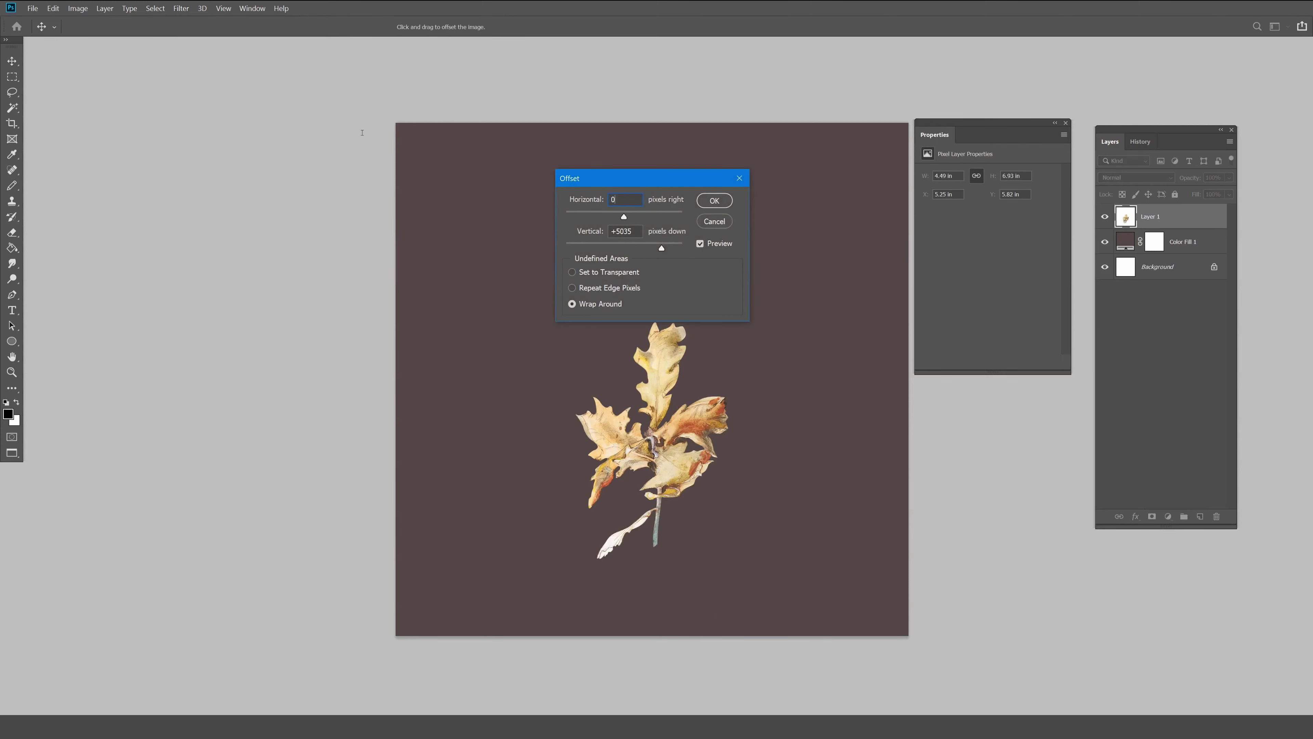
key(Tab)
text(0)
drag(620, 178, 755, 129)
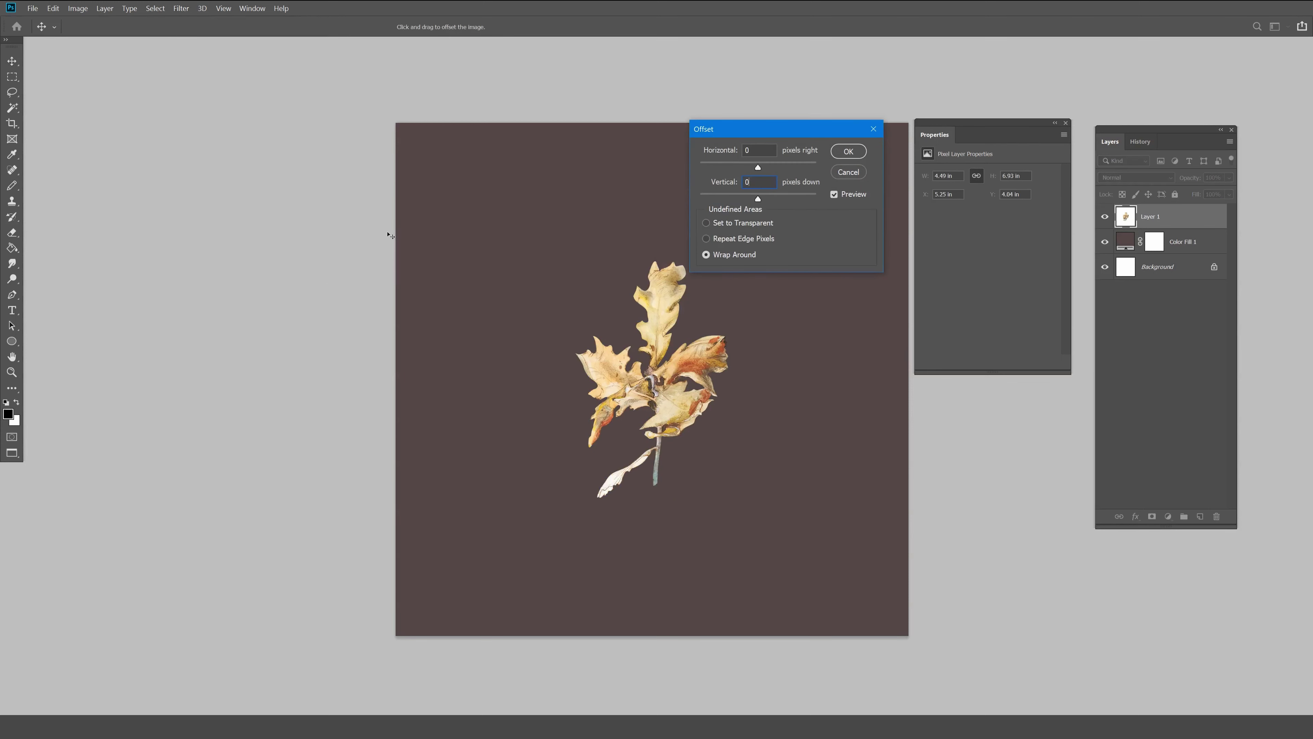
drag(384, 234, 378, 302)
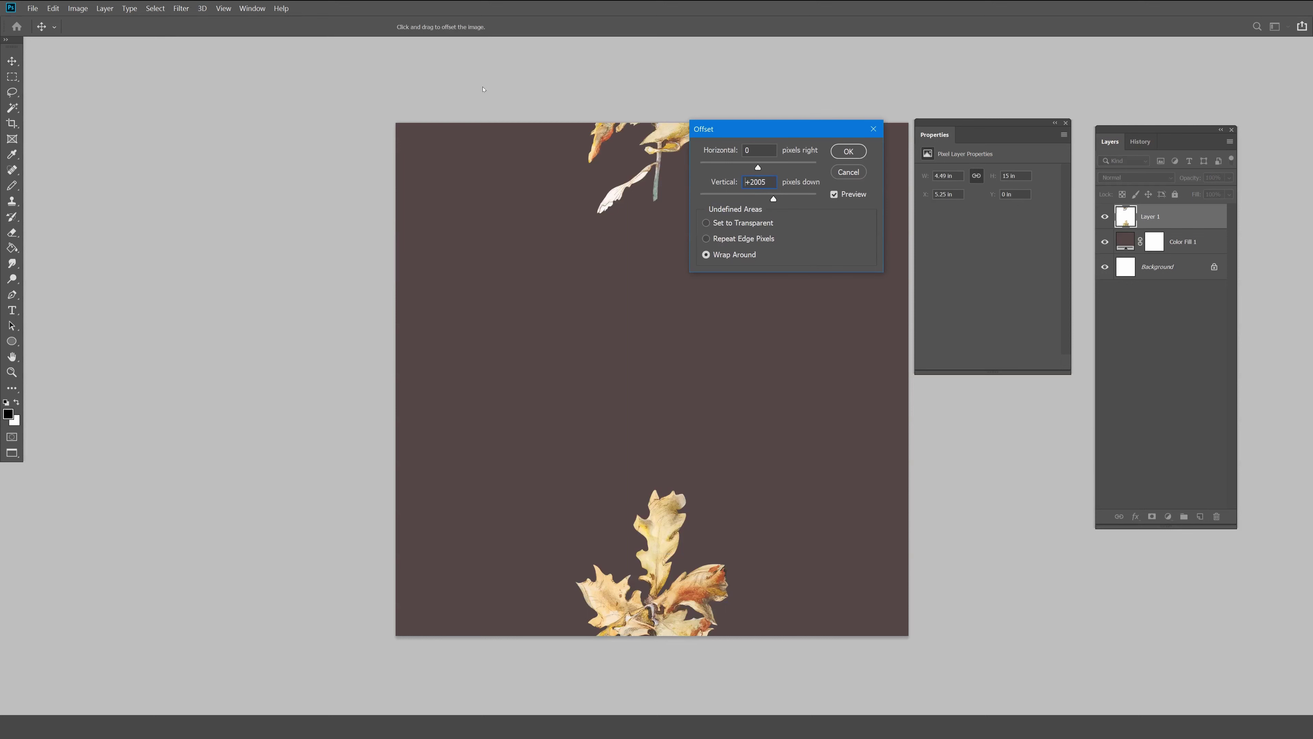
key(Return)
Paste a centred copy of the leaf into the document.
key(ctrl+v)
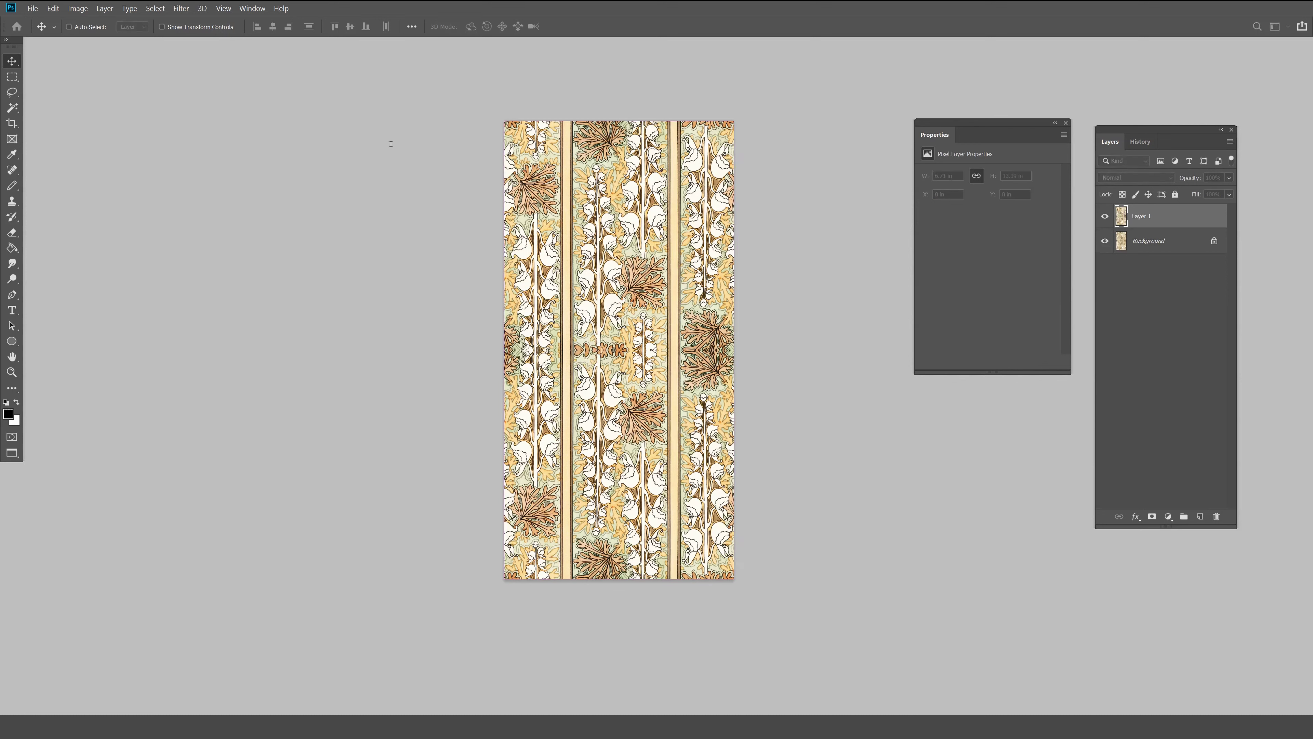
key(ctrl+alt+c)
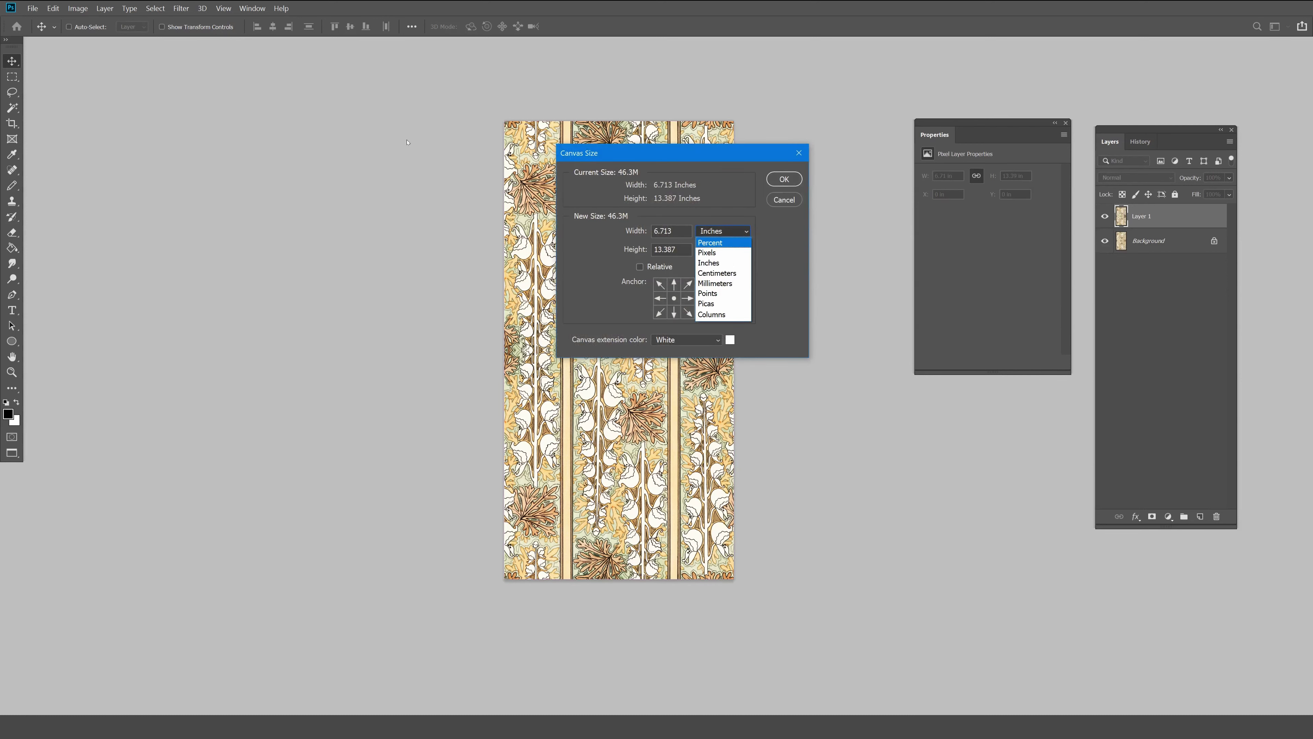
key(Return)
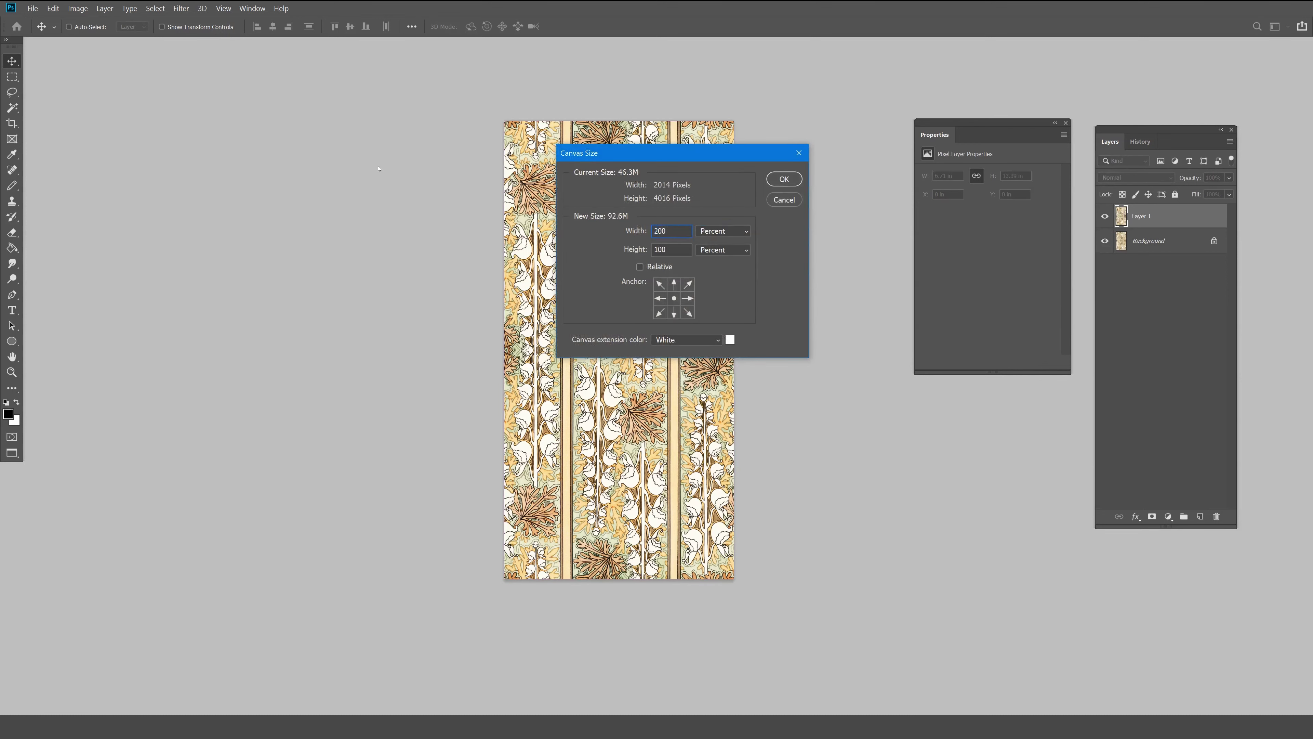
key(Return)
key(ctrl+j)
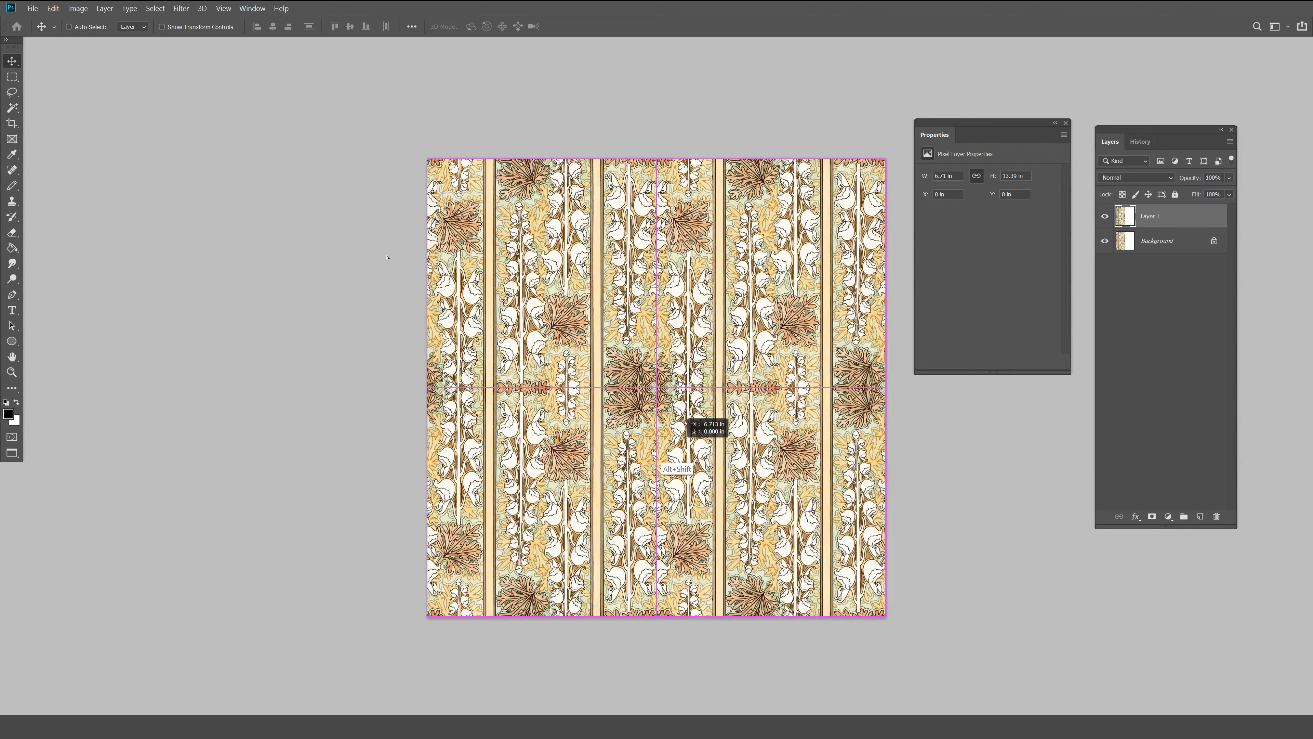
key(ctrl+plus)
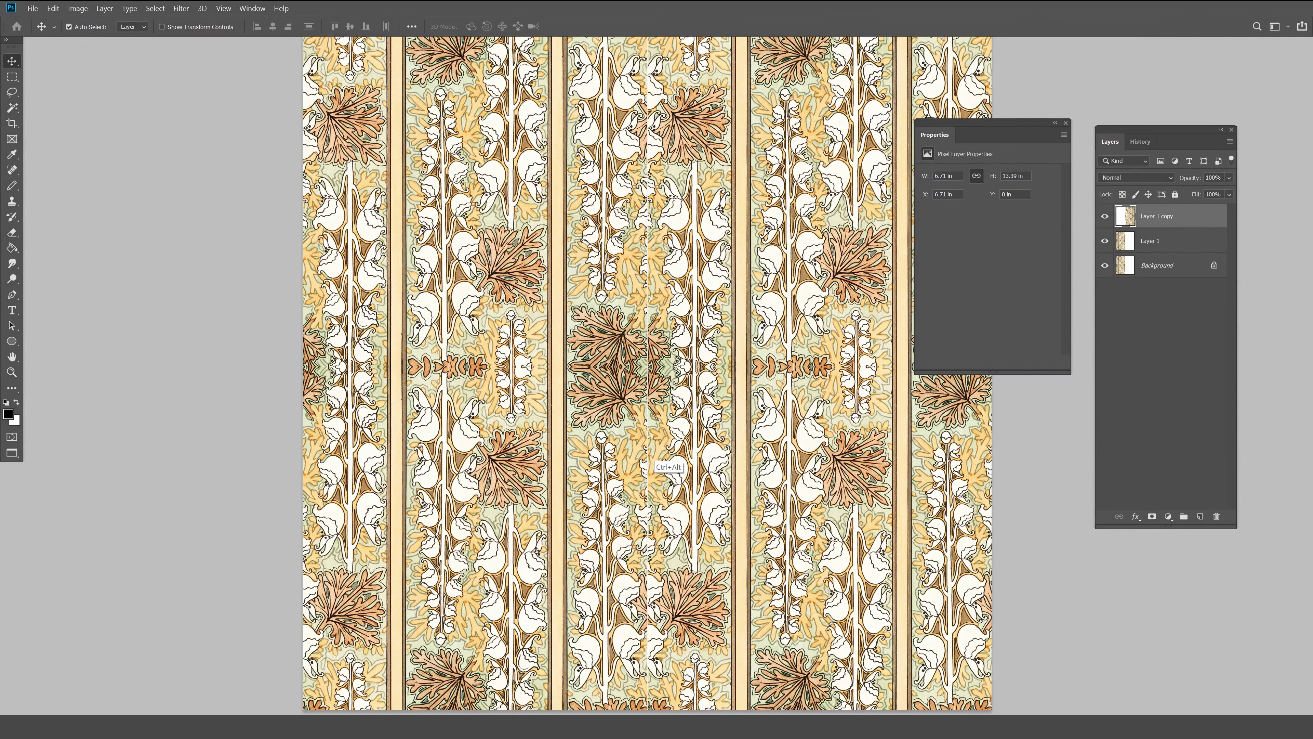
key(ctrl+minus)
key(ctrl+z)
key(ctrl+z)
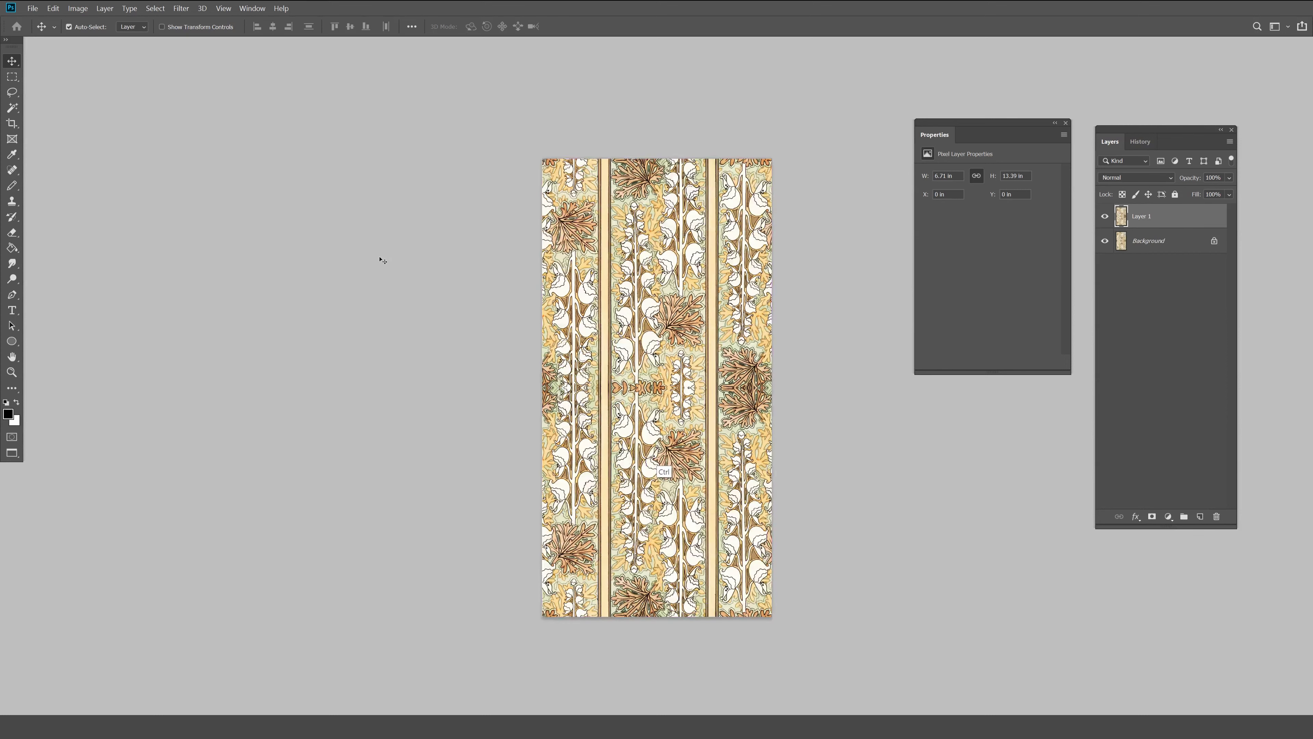
key(ctrl+z)
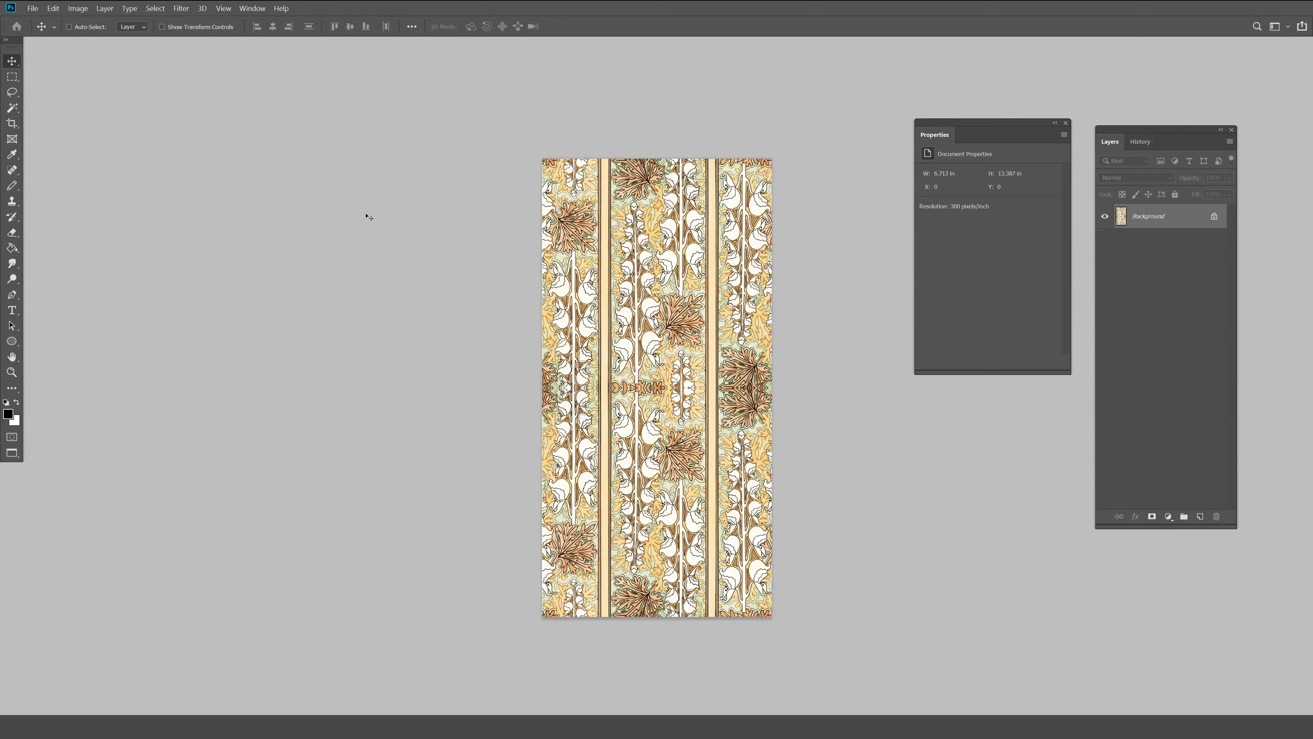
Select a thin full-height strip covering the plain tan band of the pattern.
key(m)
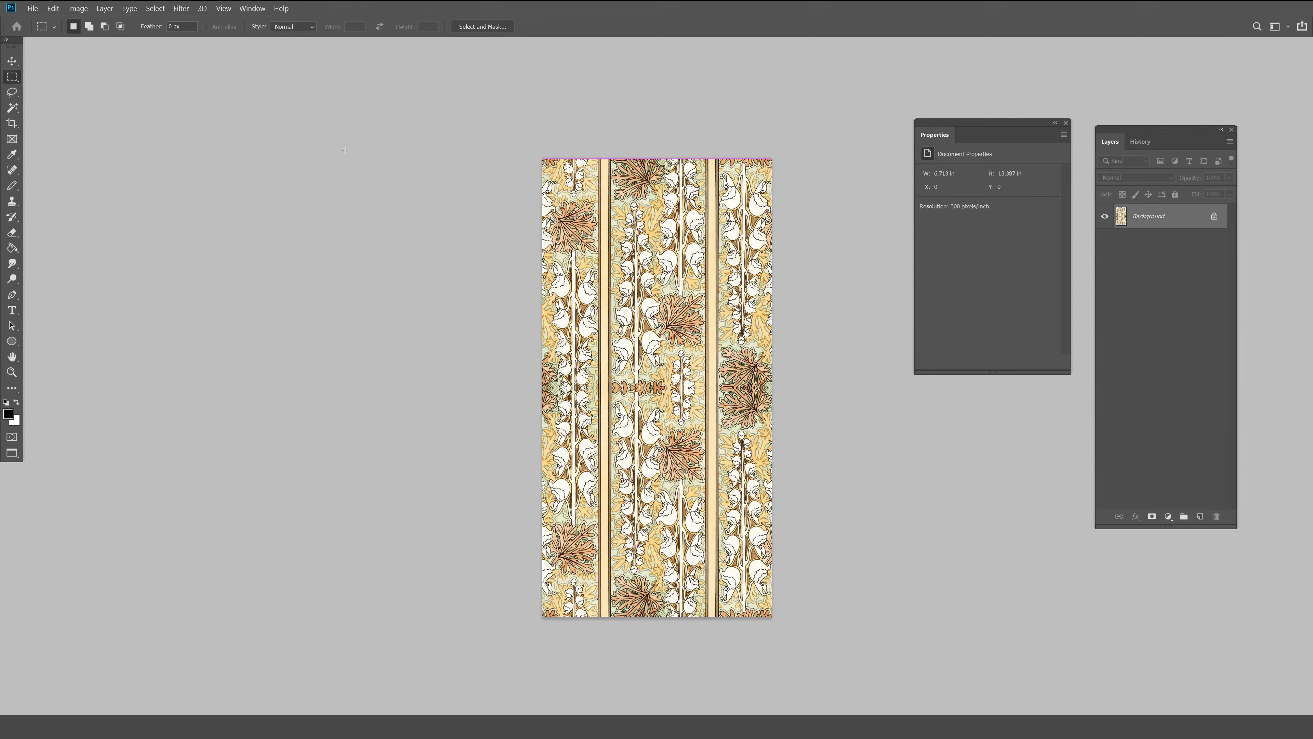
mouse_move(596, 159)
mouse_down()
mouse_move(614, 616)
mouse_move(646, 611)
mouse_up()
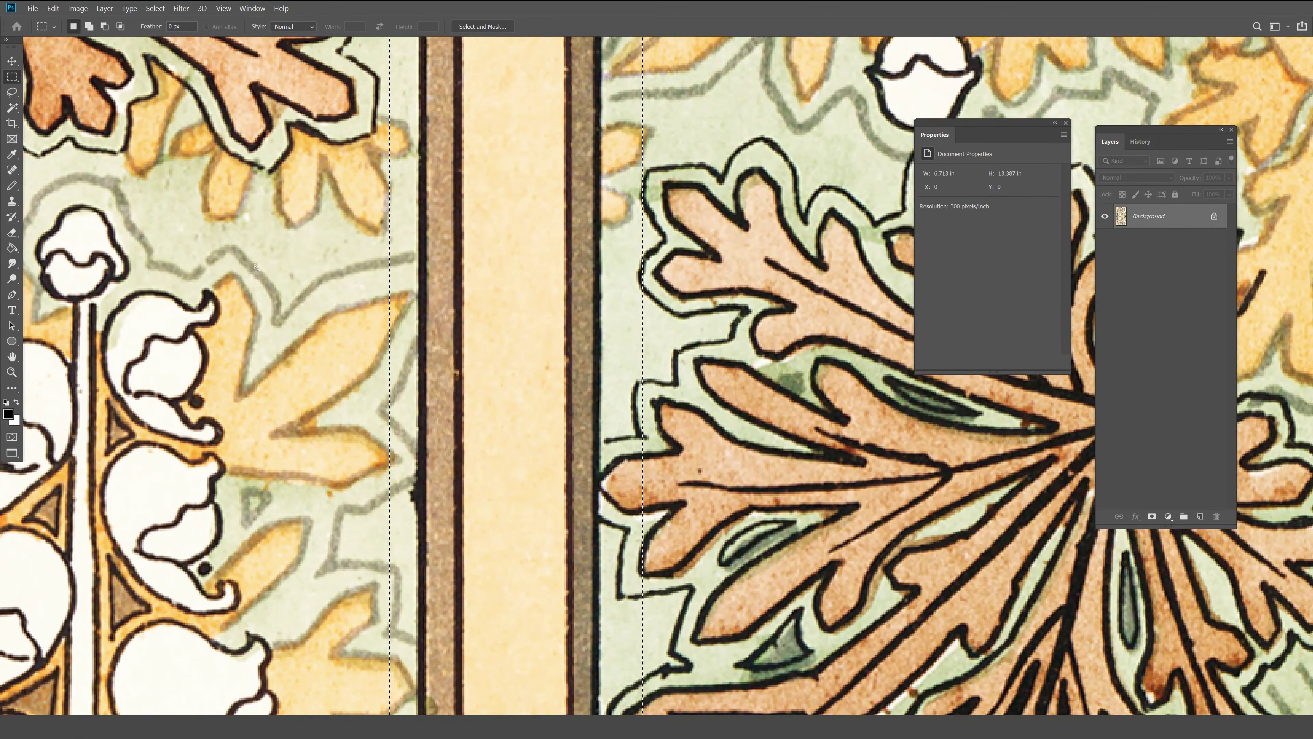
key(shift+Right)
key(shift+Right)
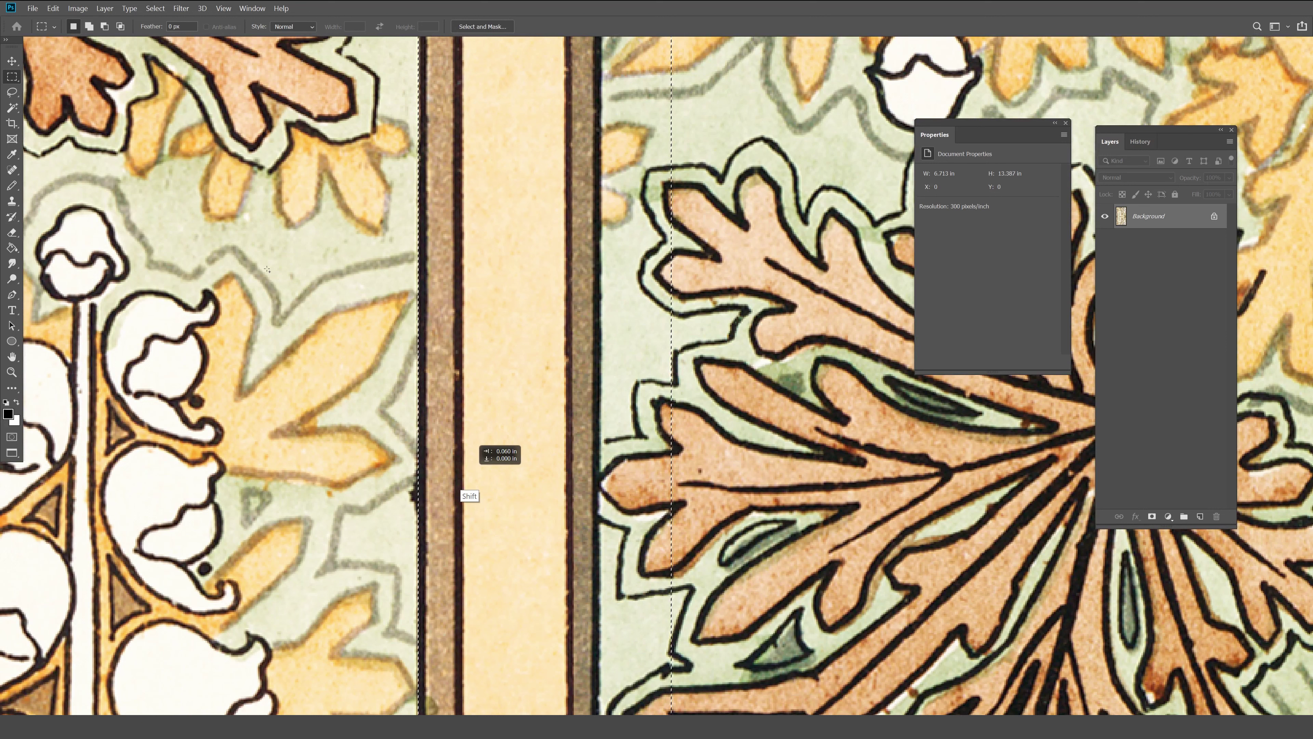
click(155, 9)
click(170, 206)
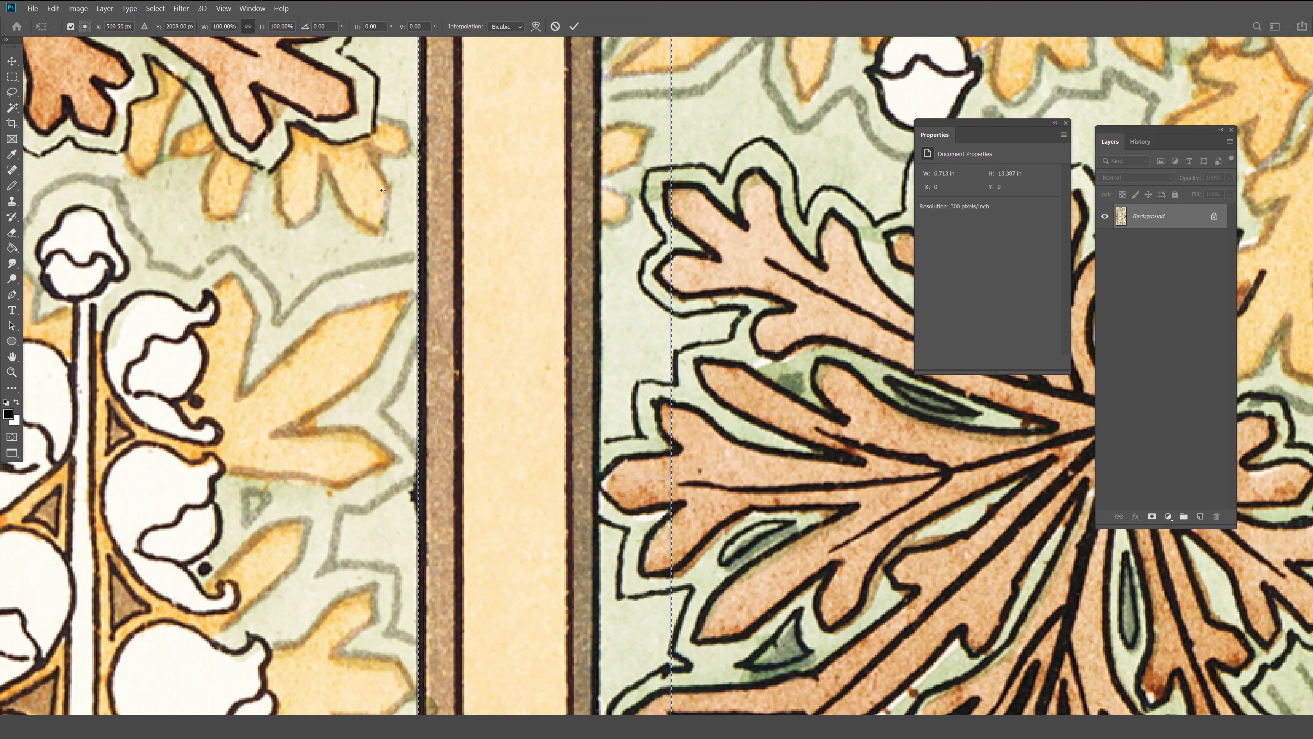
drag(671, 310, 613, 310)
key(ctrl+z)
drag(671, 352, 601, 358)
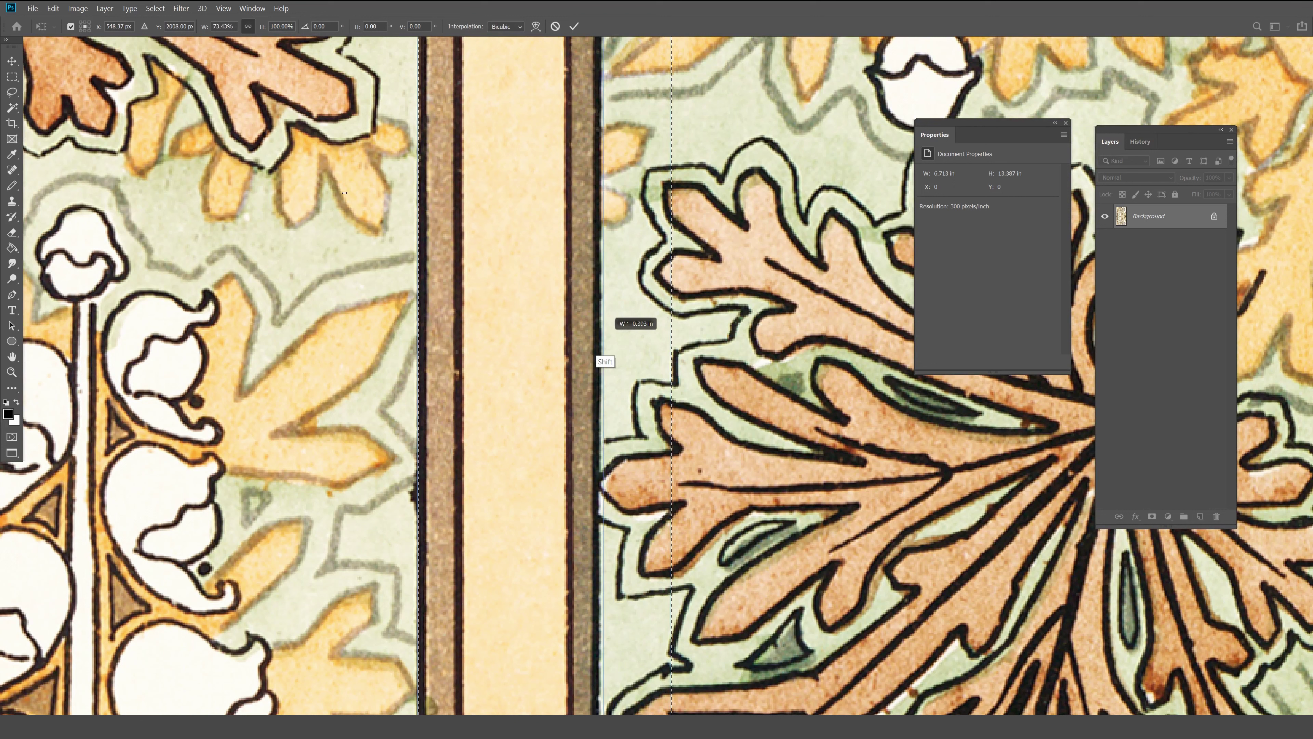
key(Return)
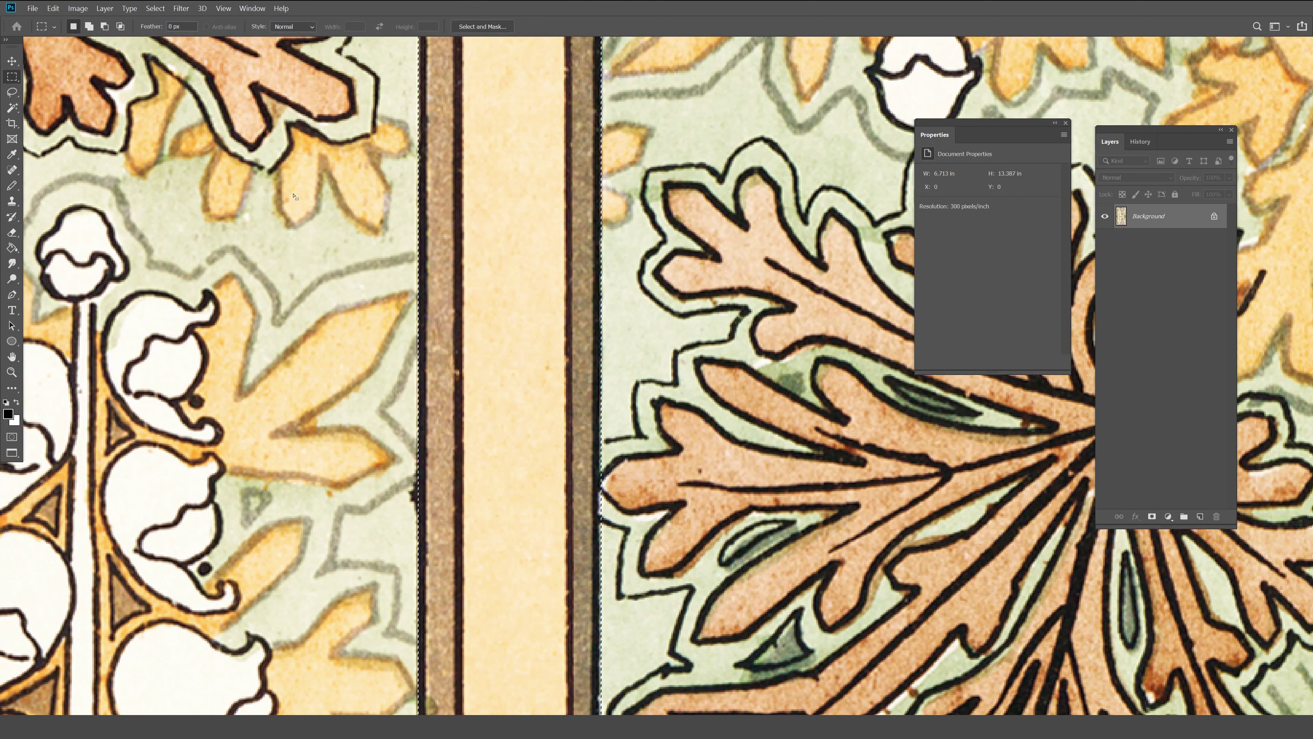
Copy the selected strip onto a new Layer 1 and fit the pattern on screen.
right_click(514, 339)
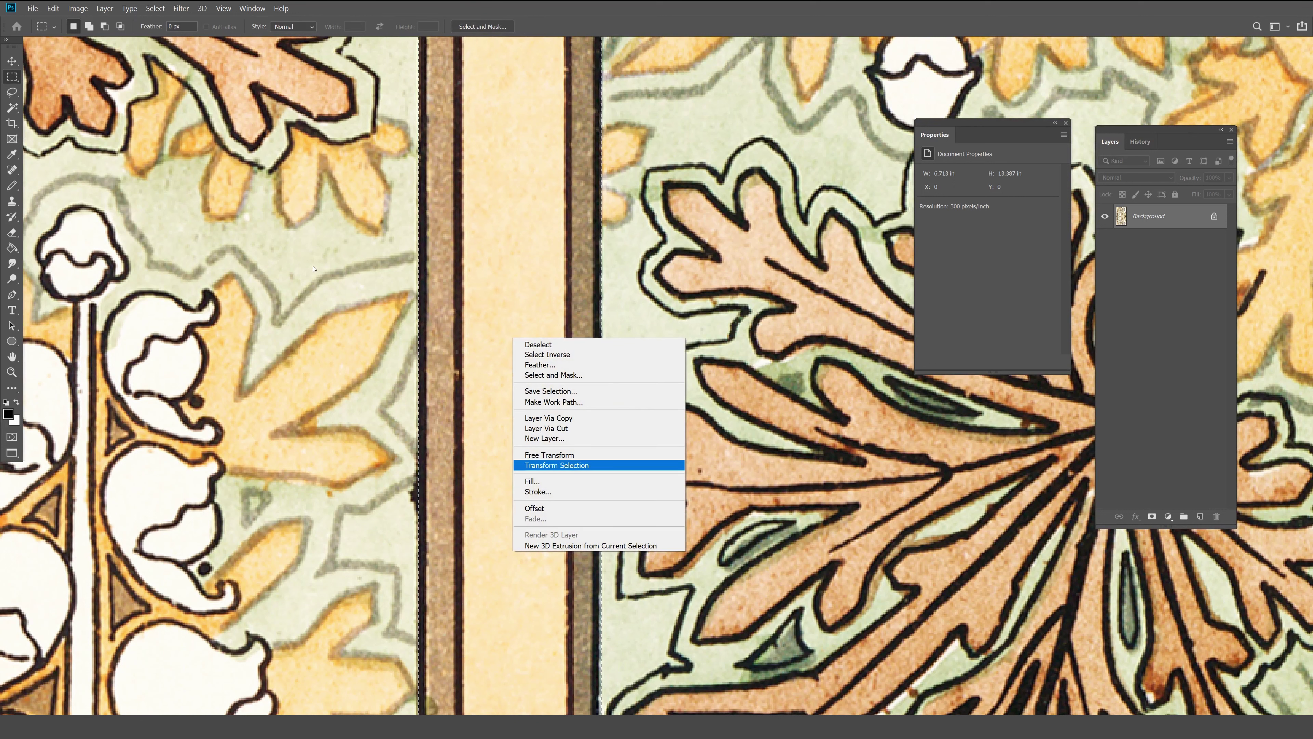
click(548, 418)
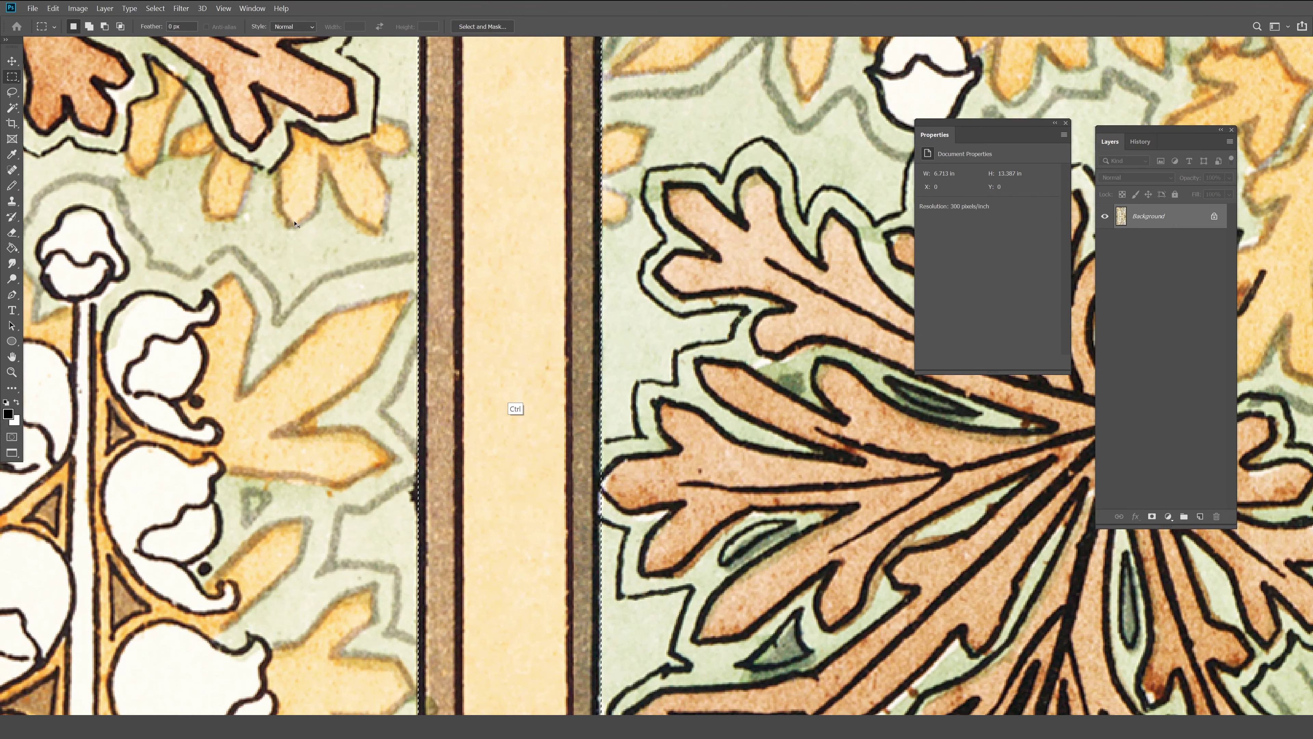
right_click(519, 356)
key(Return)
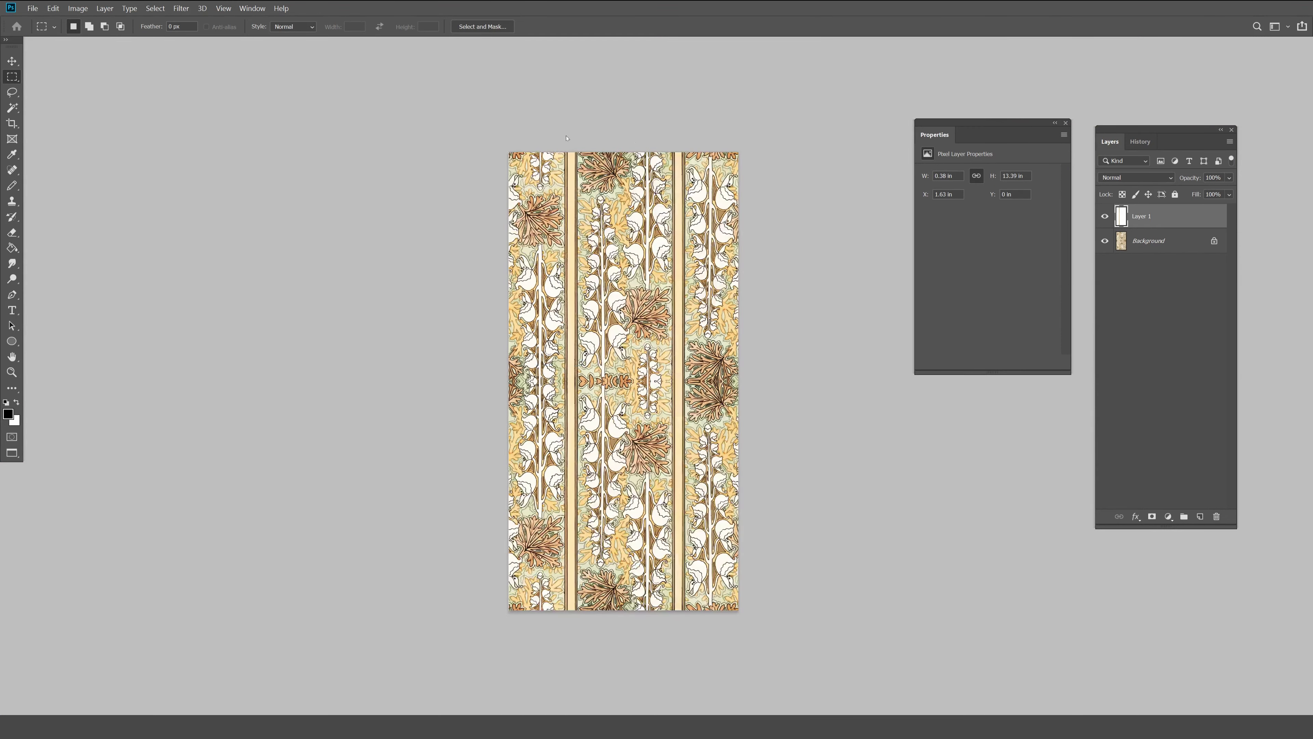
Offset the Background −989 pixels horizontally, 0 vertically, with wrap-around, then reselect the strip layer.
key(alt+bracketleft)
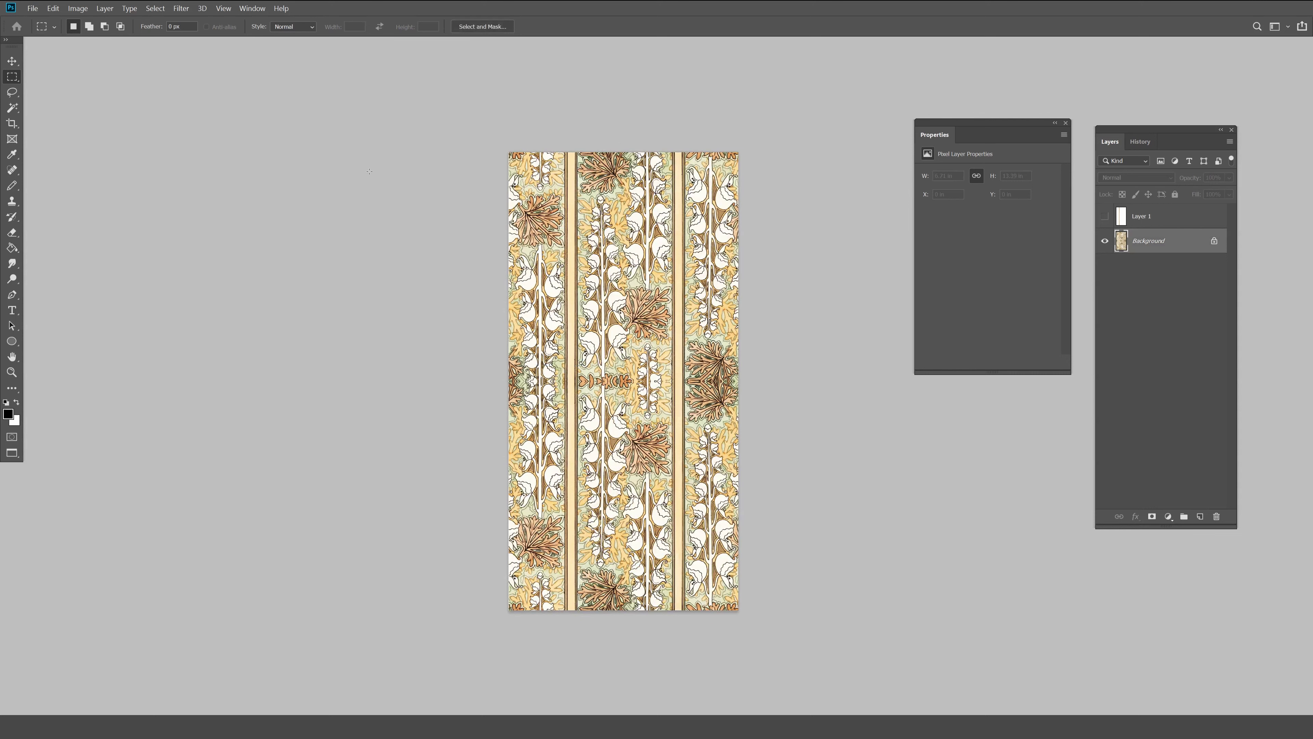
key(ctrl+alt+f)
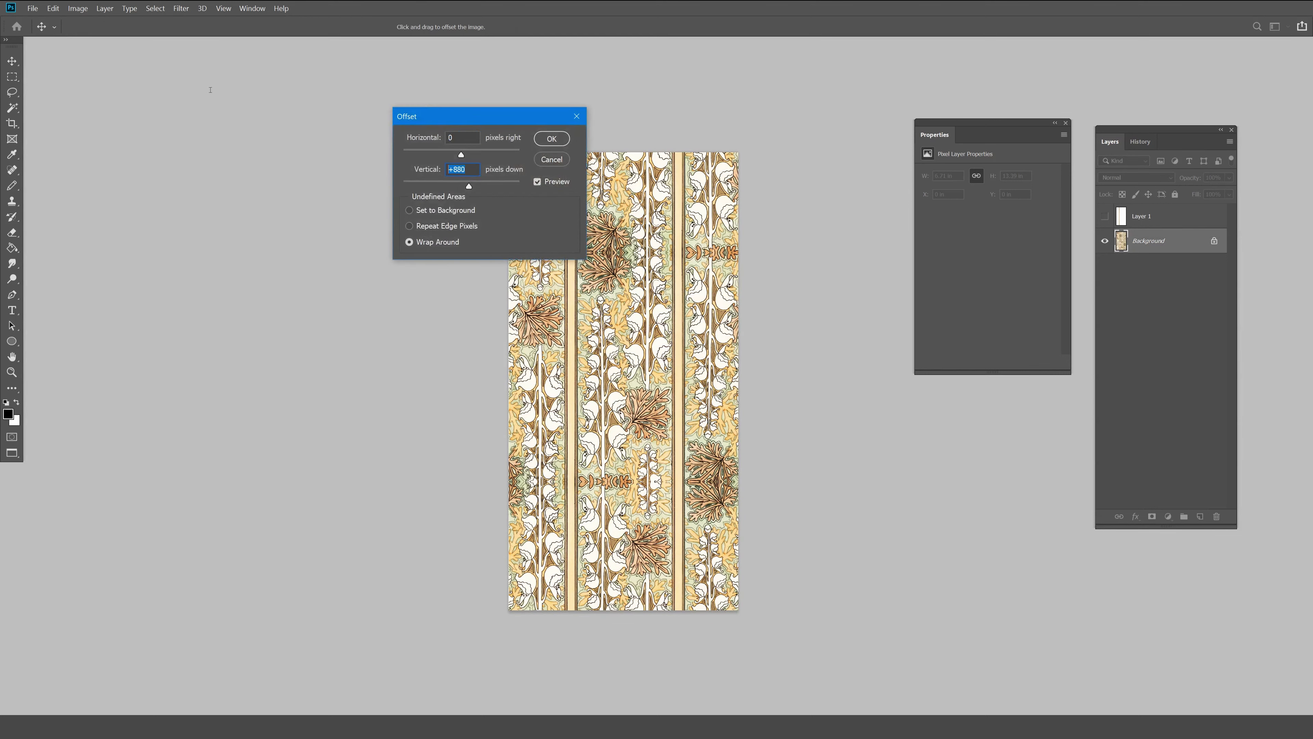
text(0)
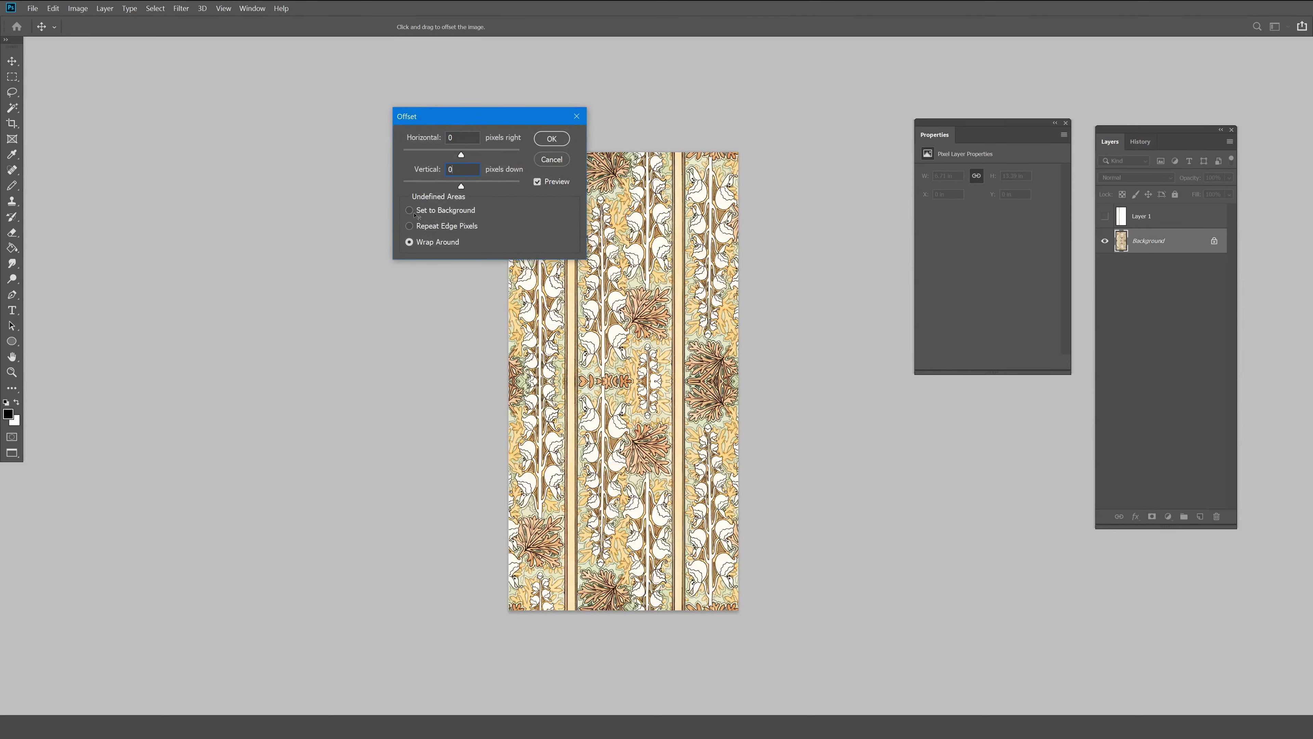
drag(417, 214, 376, 214)
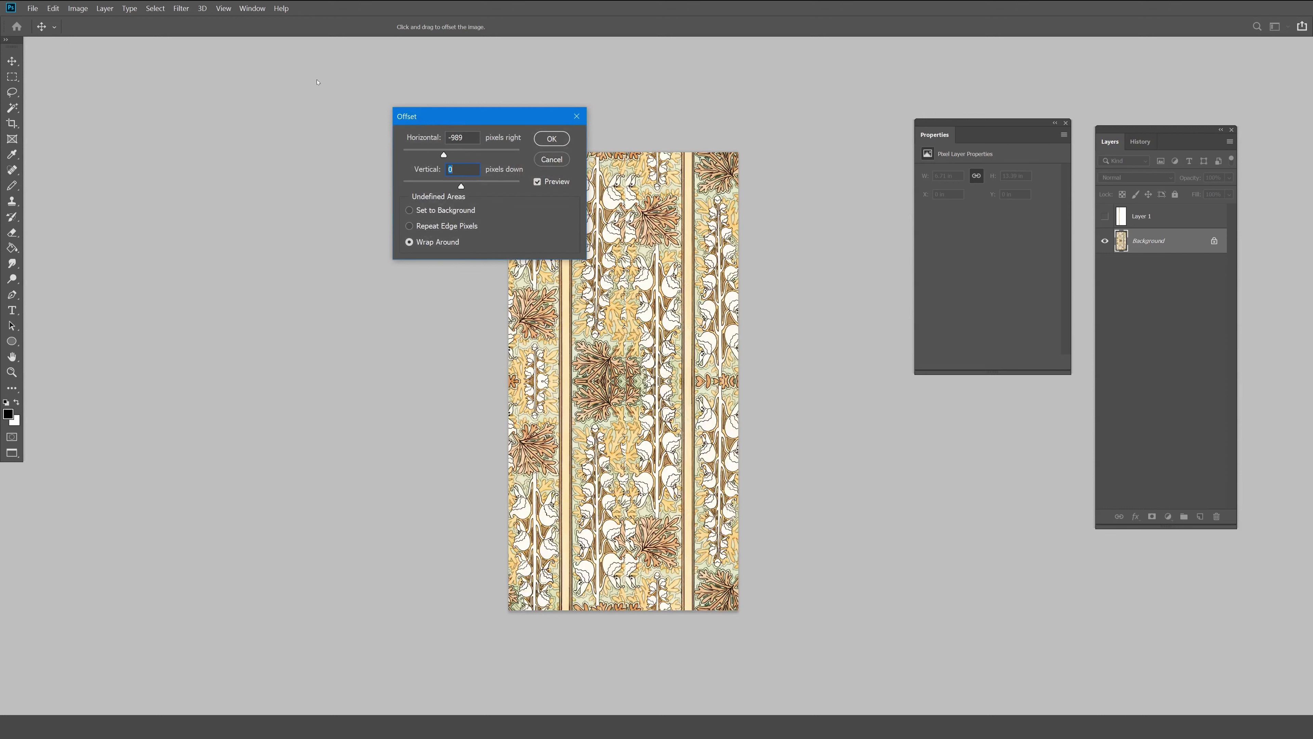
key(Return)
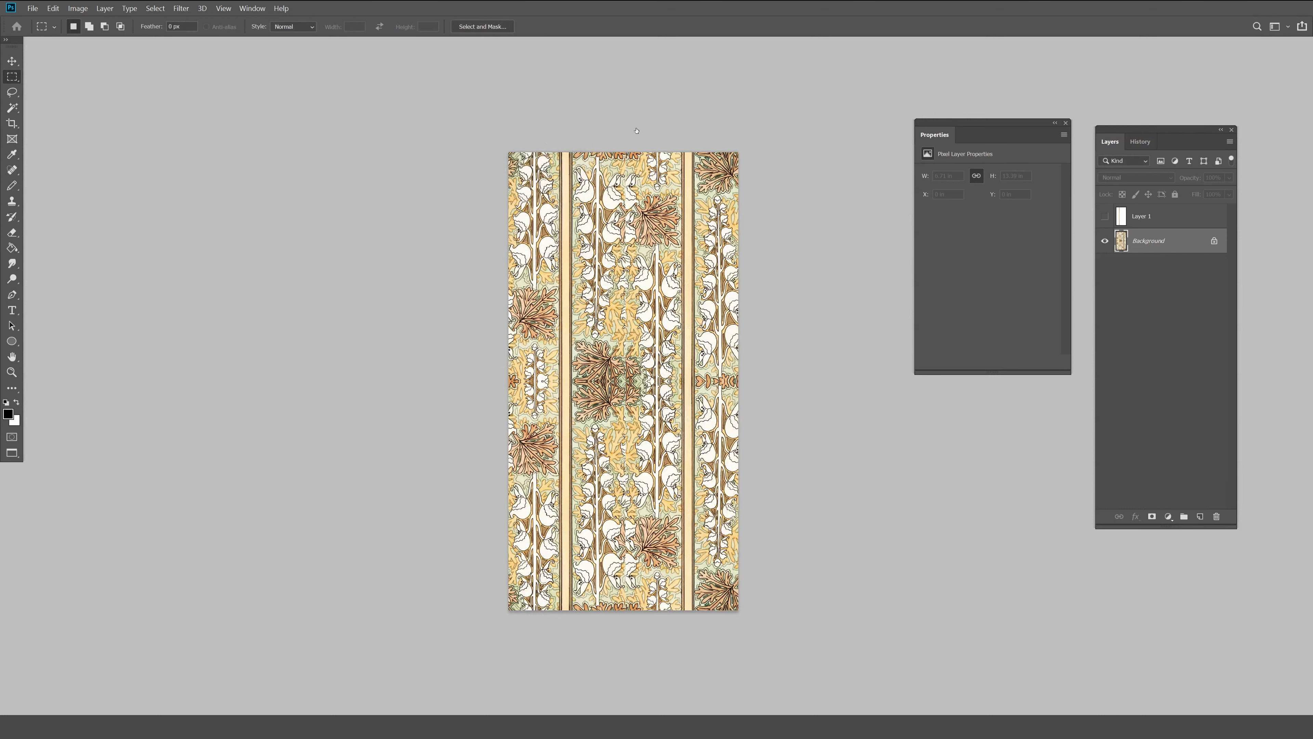
key(alt+bracketright)
key(ctrl+comma)
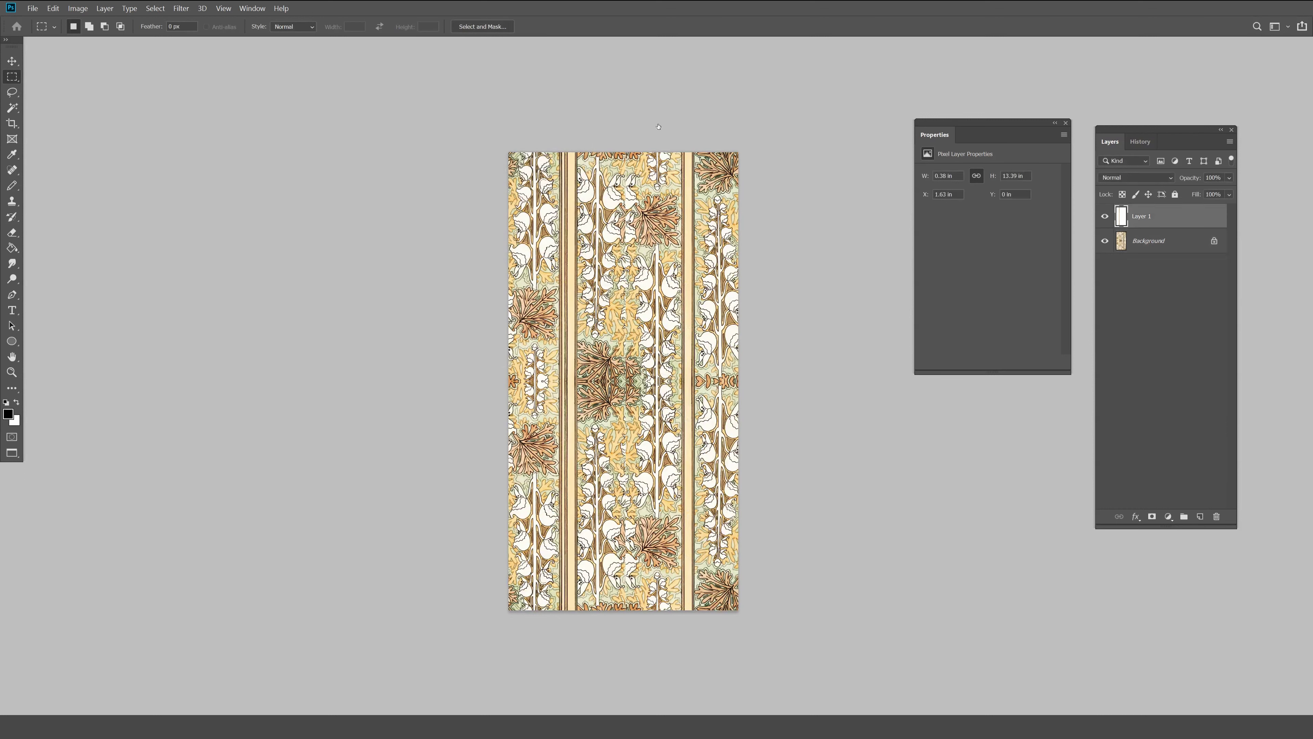
Move the copied strip to cover the central seam, nudging it into alignment.
key(v)
drag(350, 191, 364, 205)
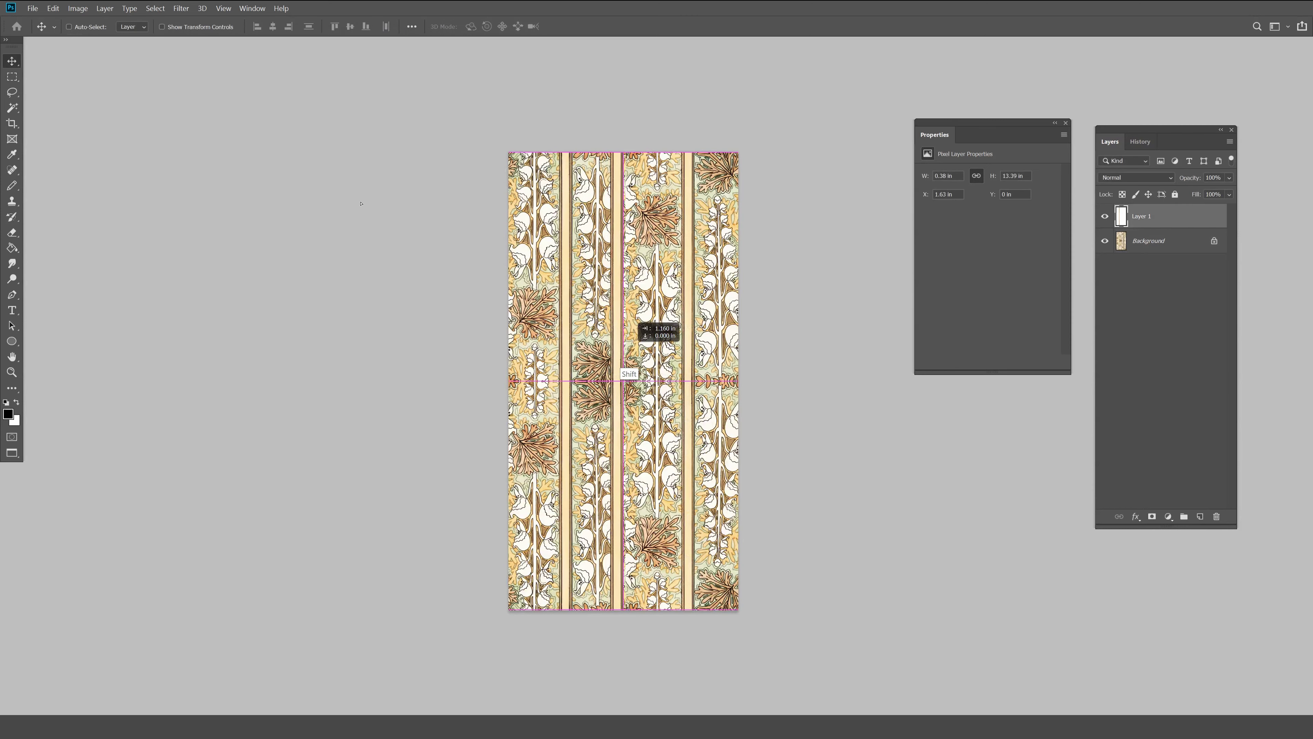
key(shift+Right)
key(shift+Right)
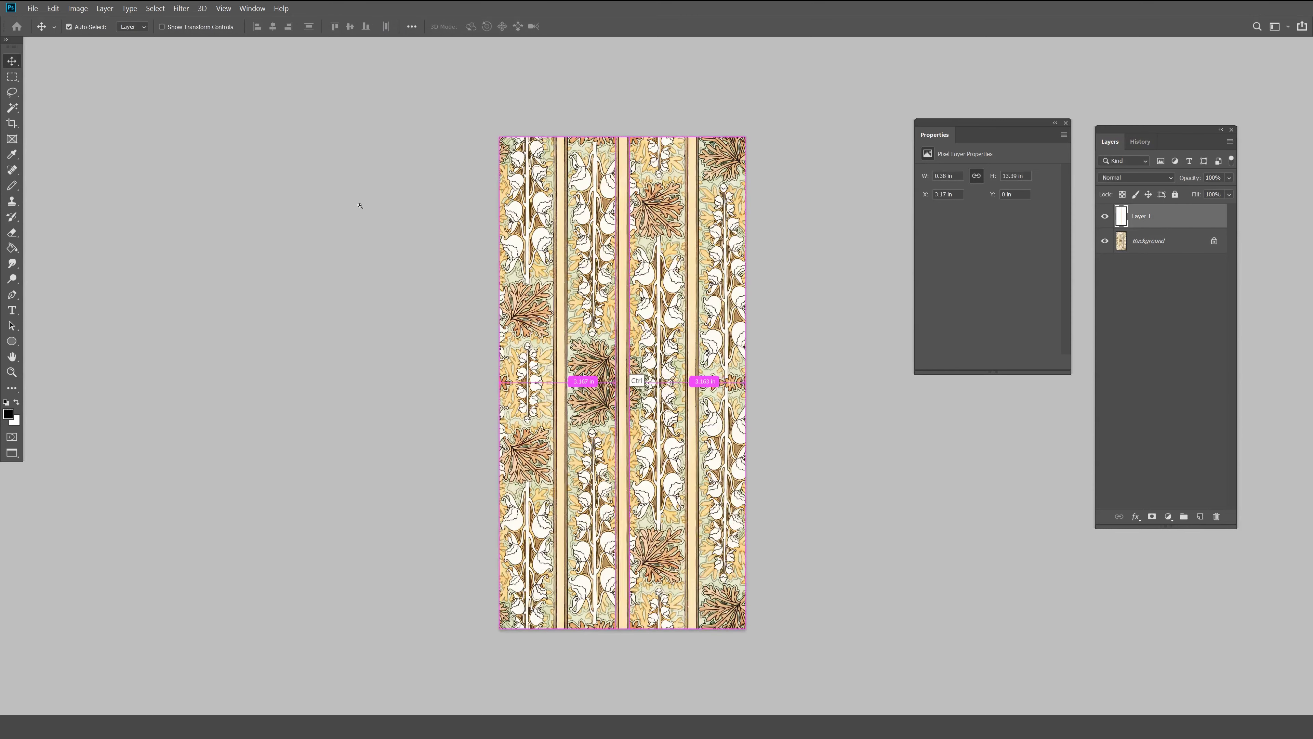
key(ctrl+plus)
key(ctrl+plus)
key(shift+Left)
key(shift+Left)
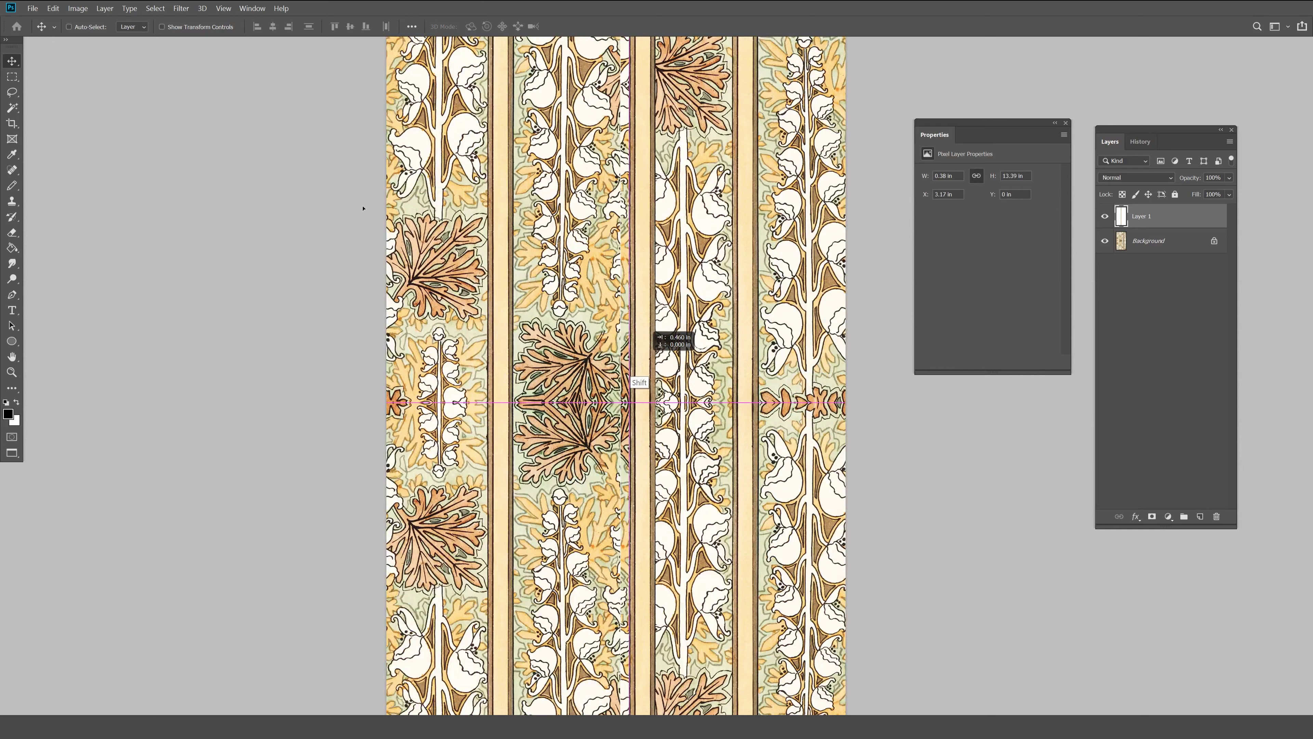
key(shift+Left)
key(shift+Right)
key(ctrl+minus)
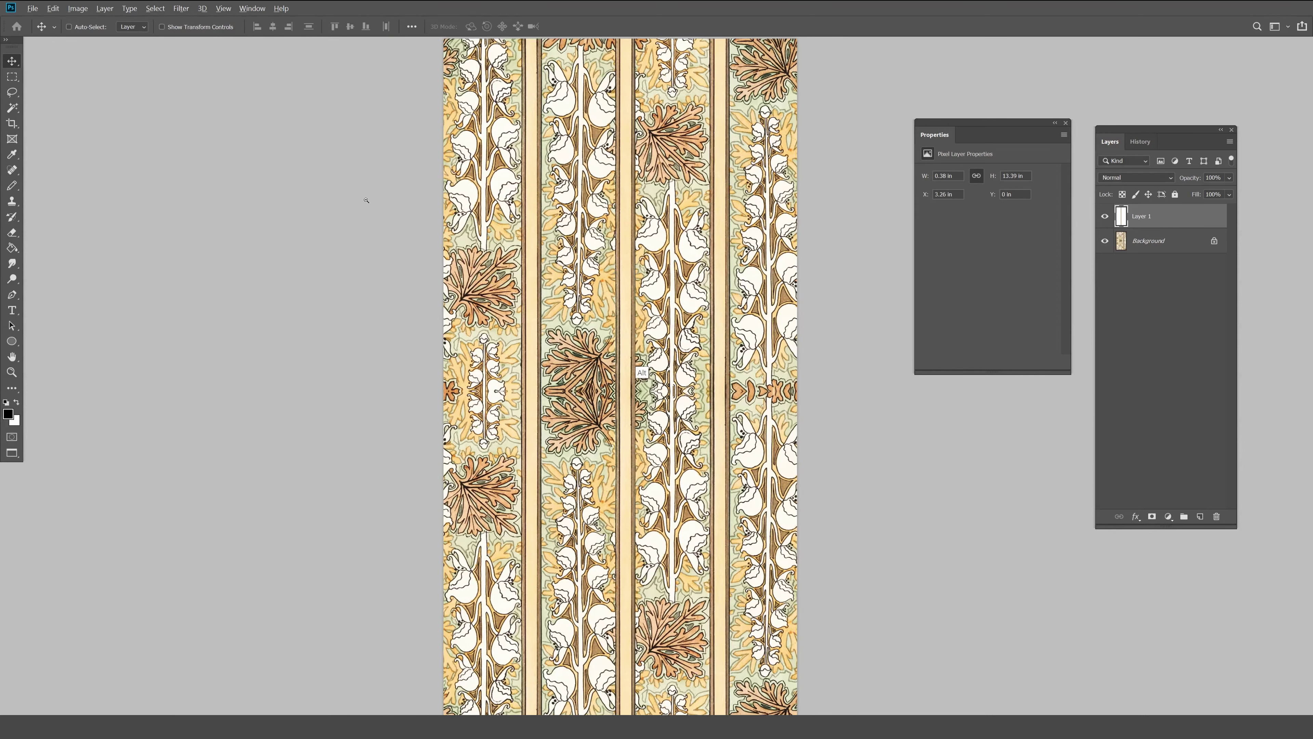
key(ctrl+minus)
Merge the strip down into the Background and begin Save As.
key(ctrl+minus)
key(ctrl+e)
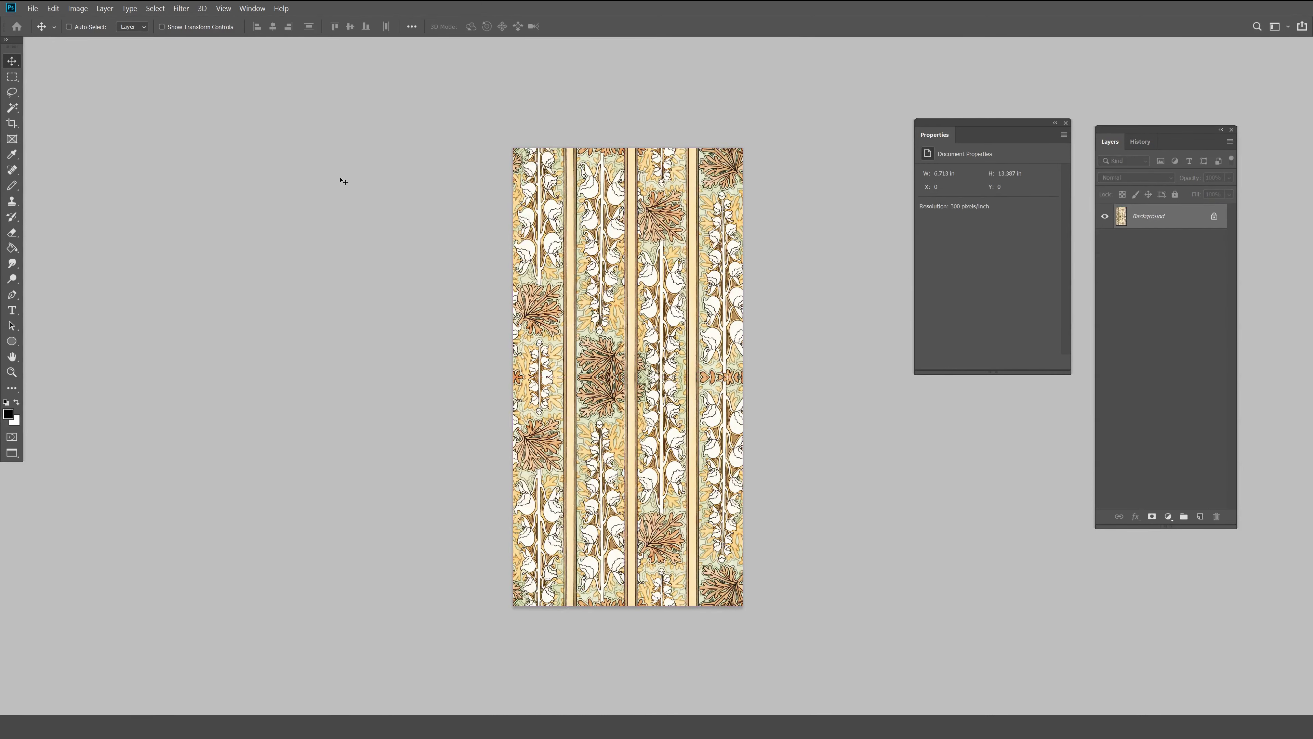
key(ctrl)
key(ctrl+plus)
key(ctrl+minus)
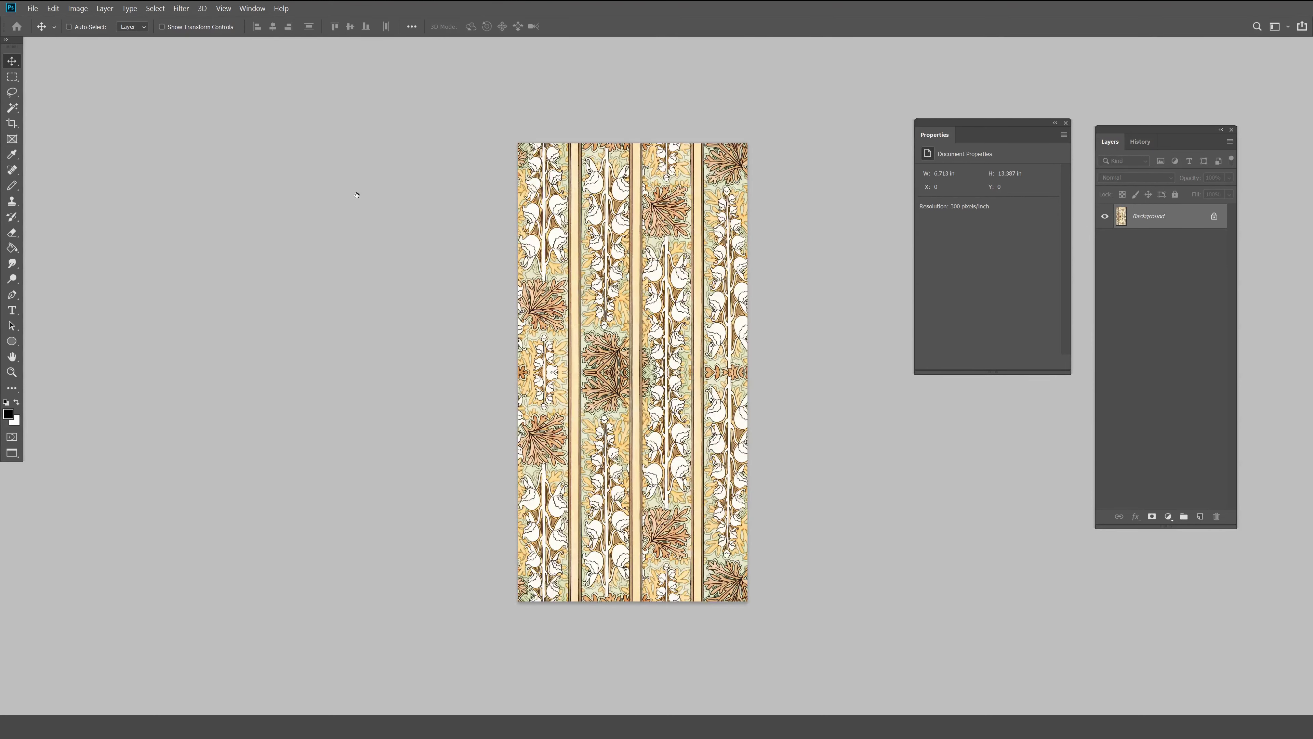
key(ctrl+shift+s)
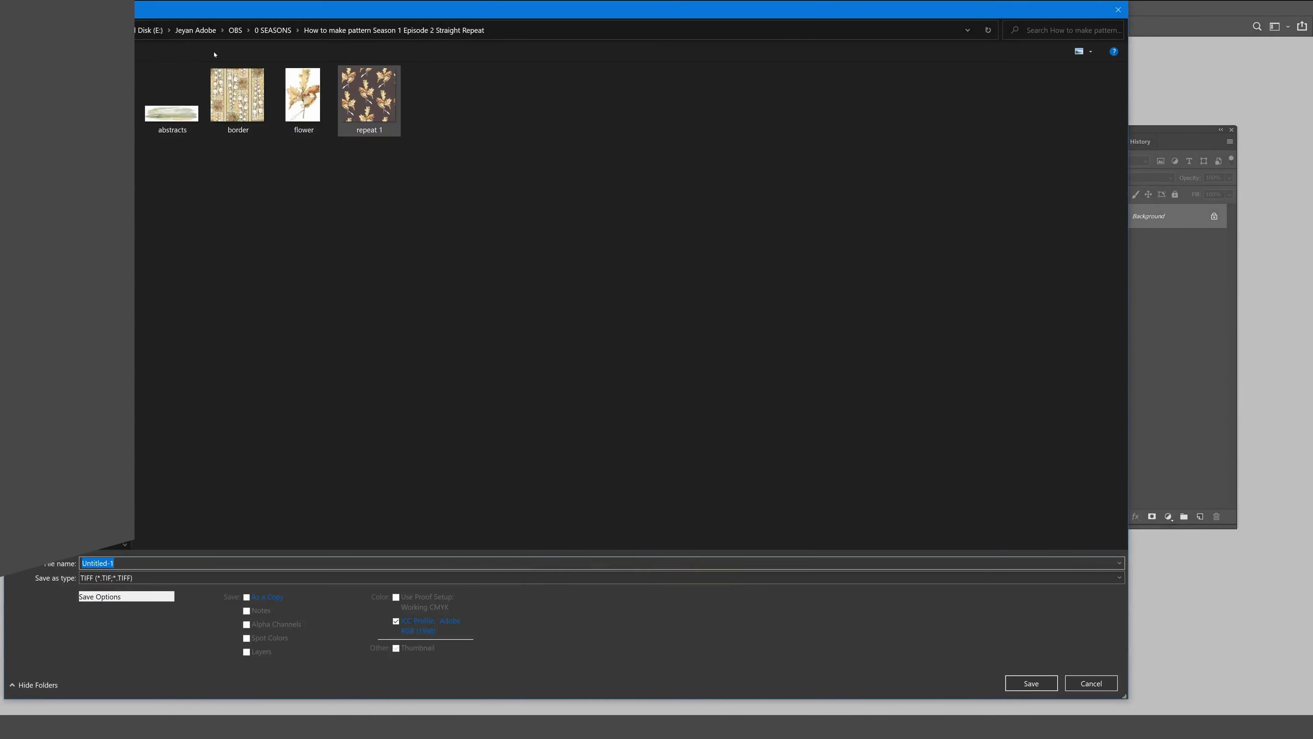
Save the border pattern as the TIFF file 'repeat 2', accepting the TIFF options.
click(368, 98)
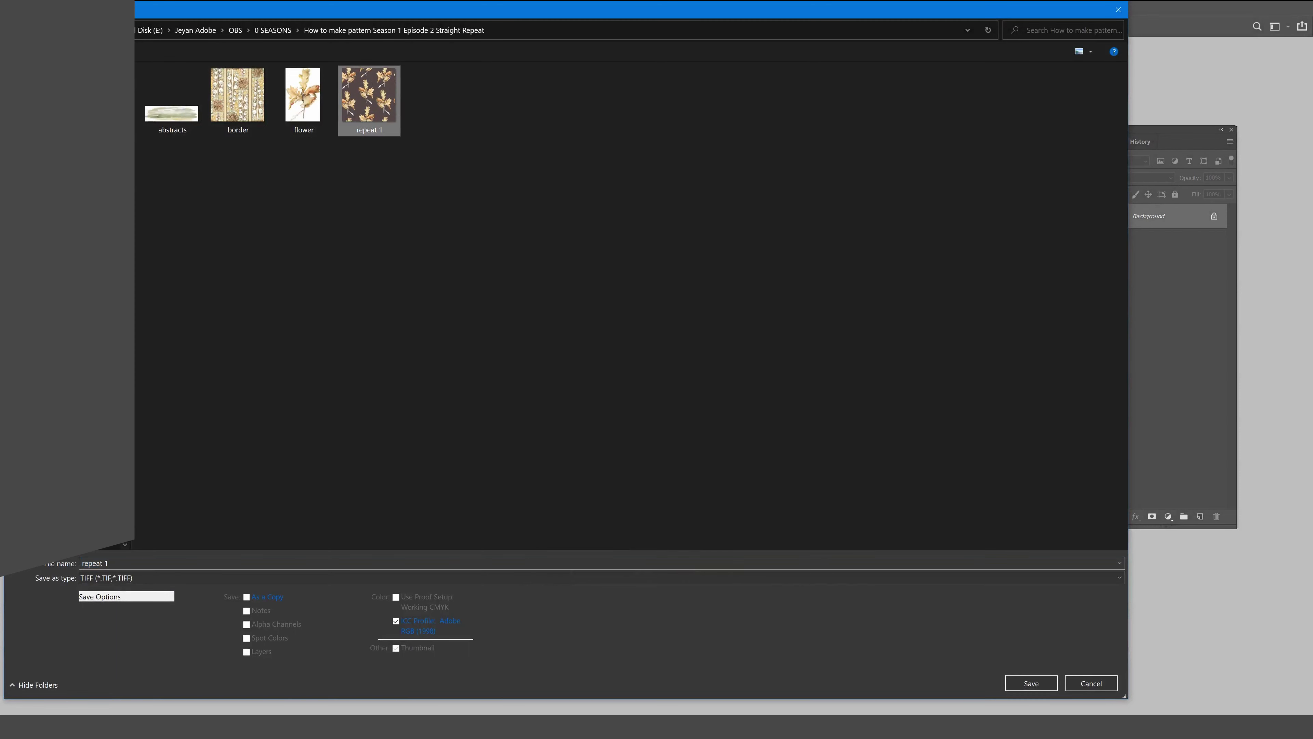
text(1)
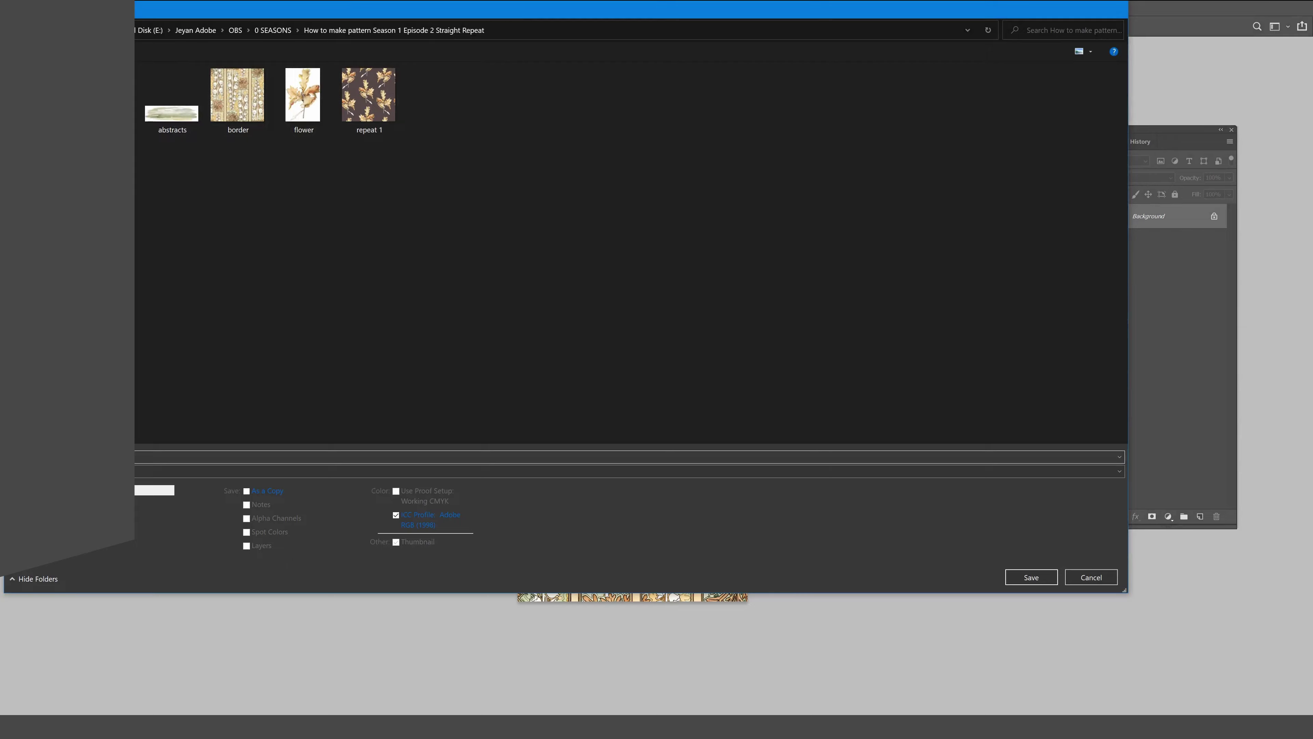
key(Return)
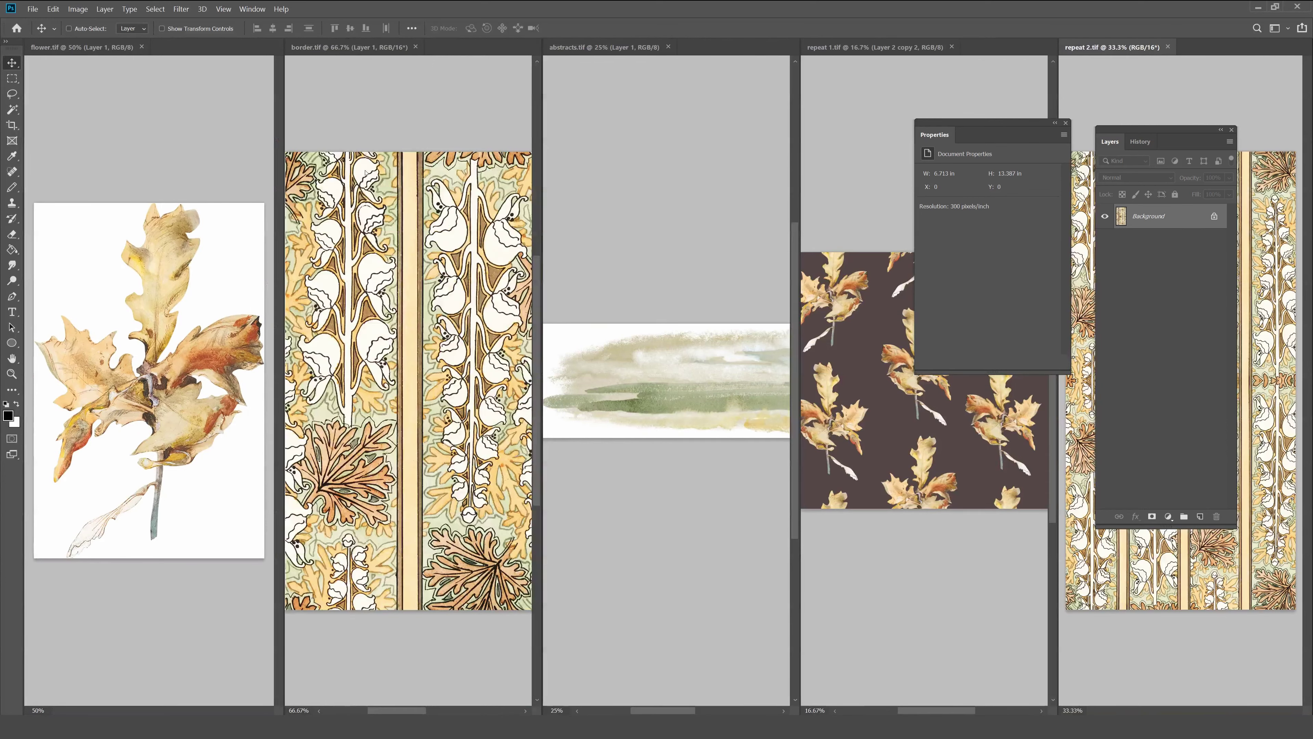
Select the watercolour wash, create a 20 × 20 inch 300 ppi document, and paste it in.
key(Tab)
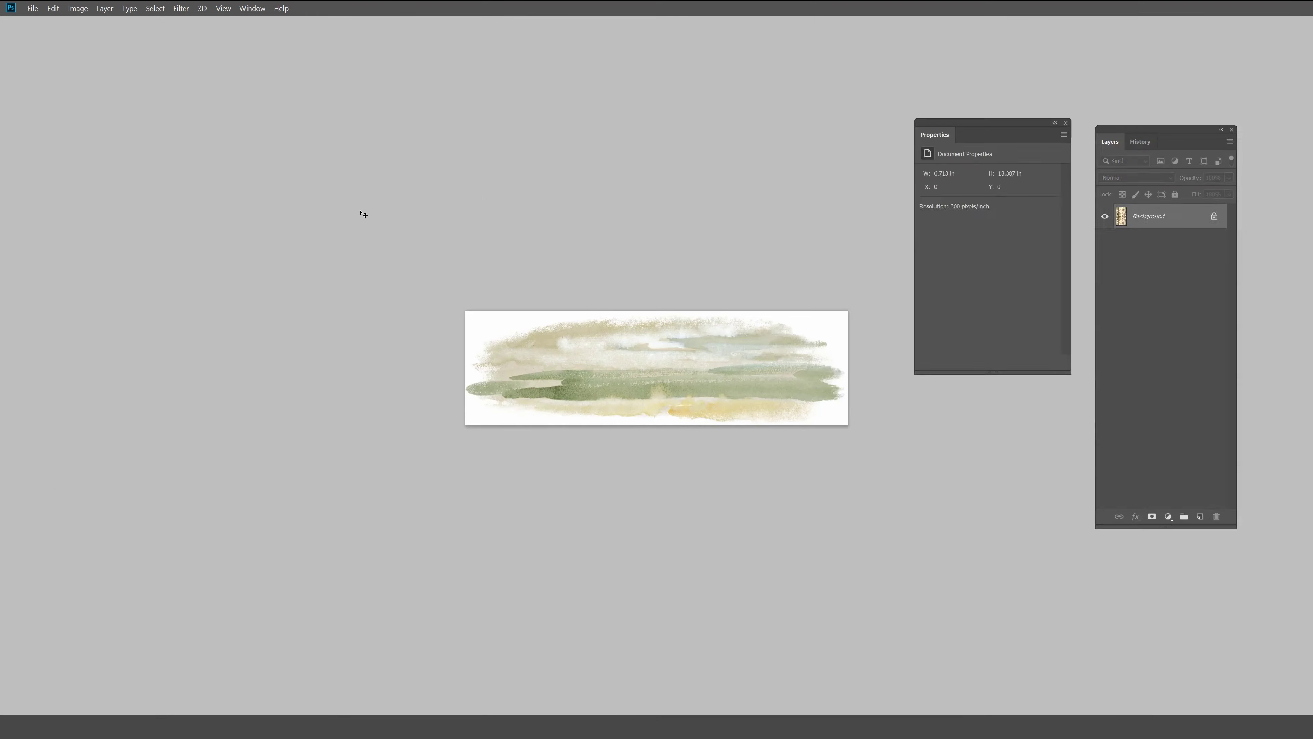
key(ctrl+a)
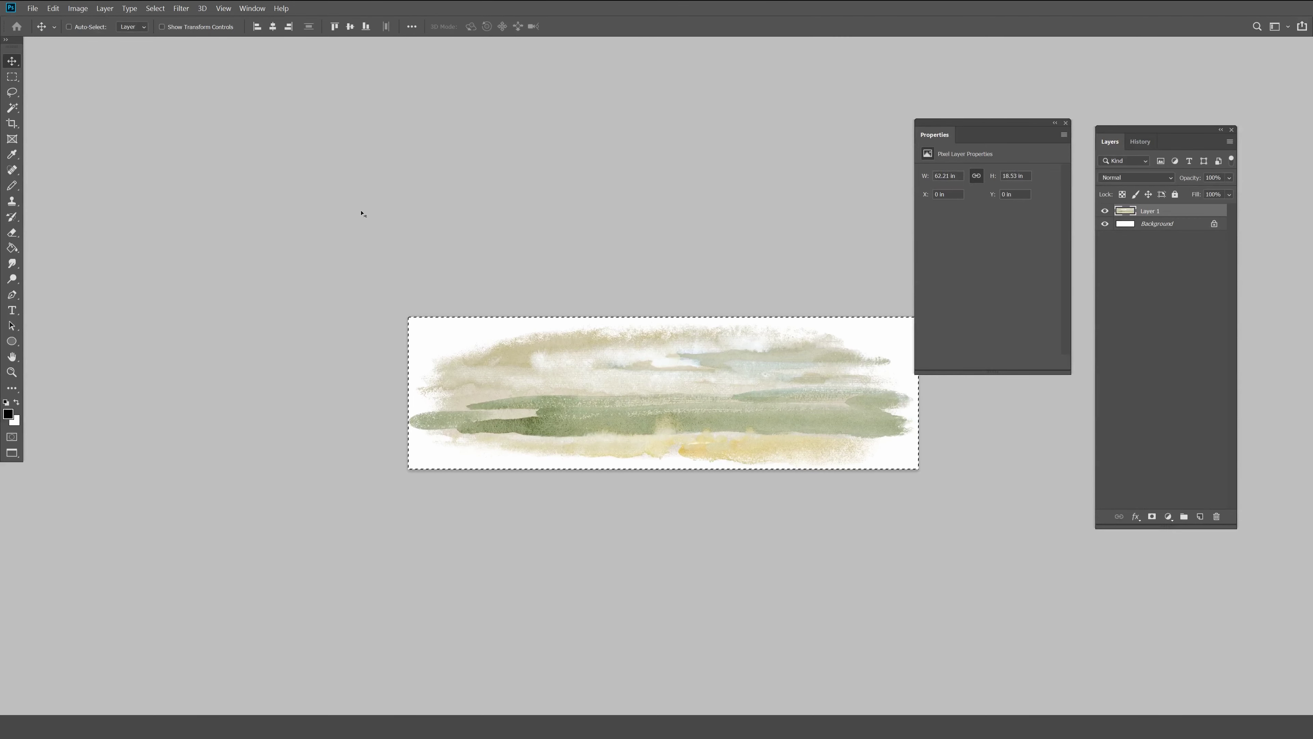
key(ctrl+n)
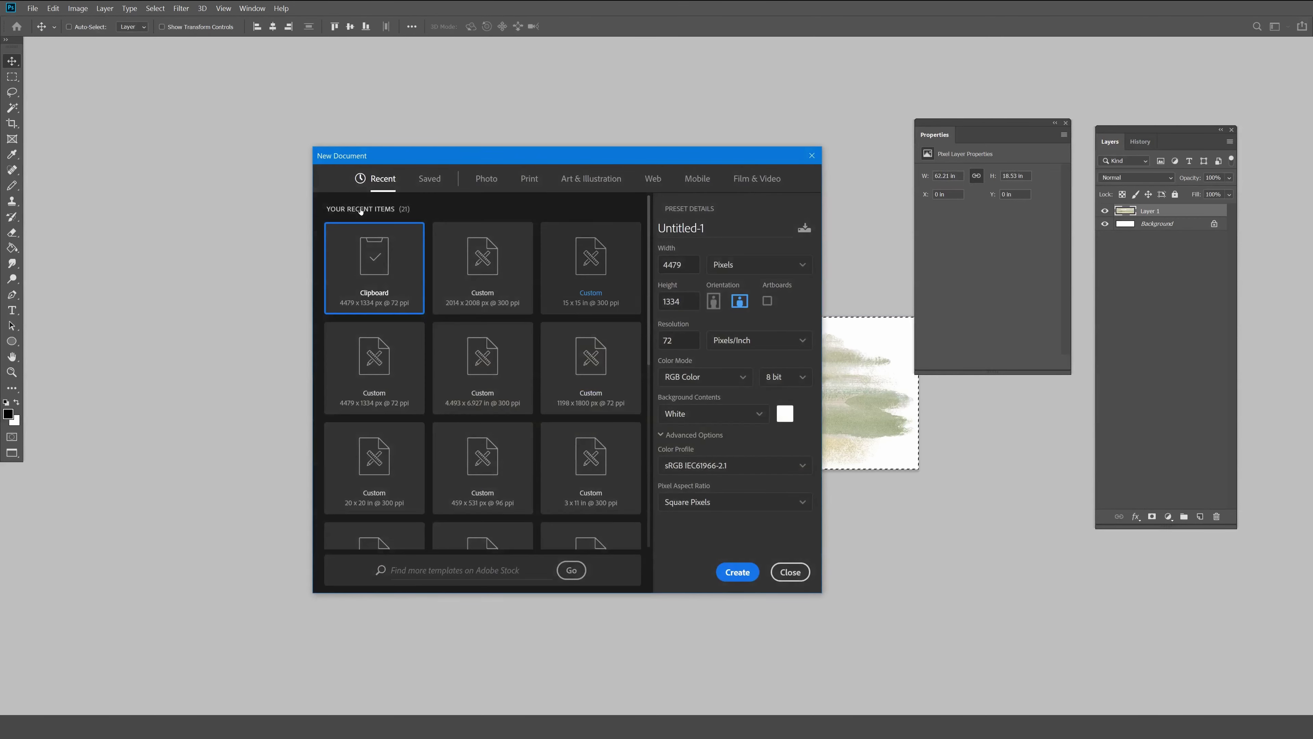
key(alt+Down)
key(Down)
key(Return)
key(shift+Tab)
text(2)
key(Tab)
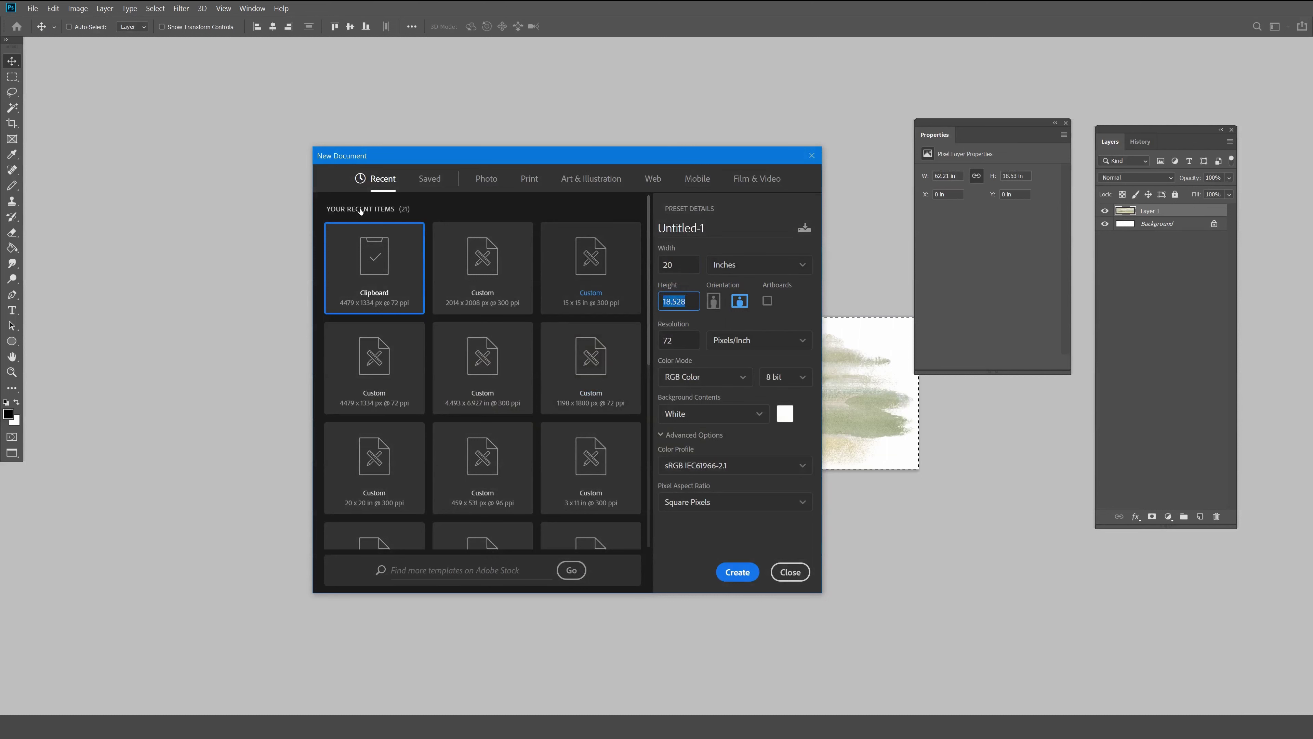
text(20)
key(Tab)
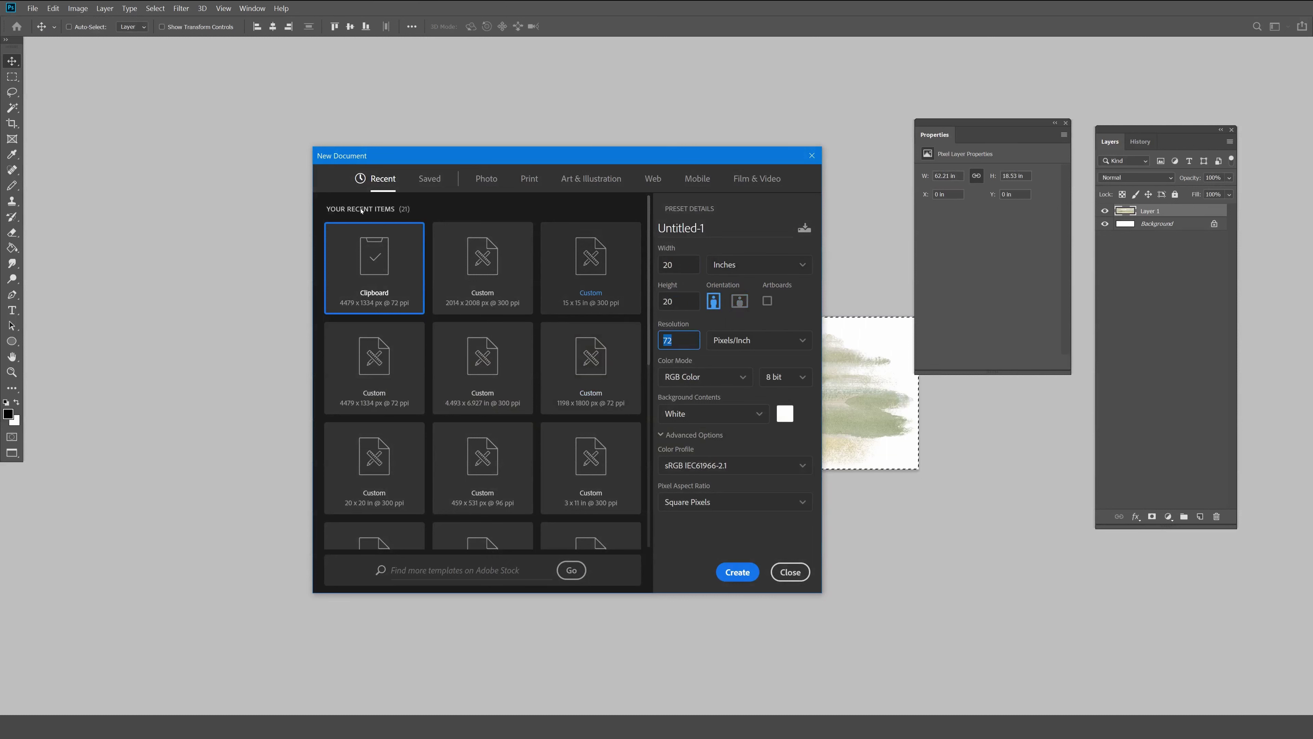
text(300)
key(Return)
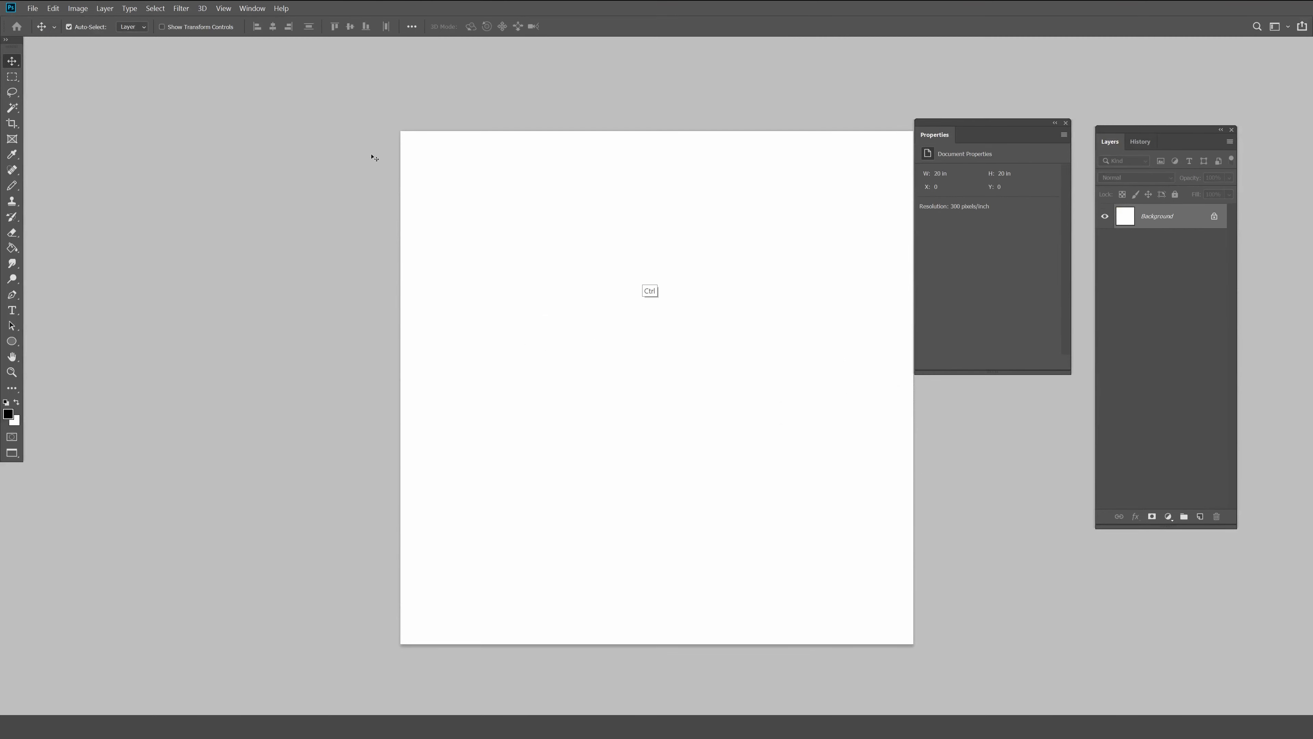
key(ctrl+v)
Add a dark grey 3c3c3c Solid Color fill under the wash, then reselect the wash layer.
key(alt+bracketleft)
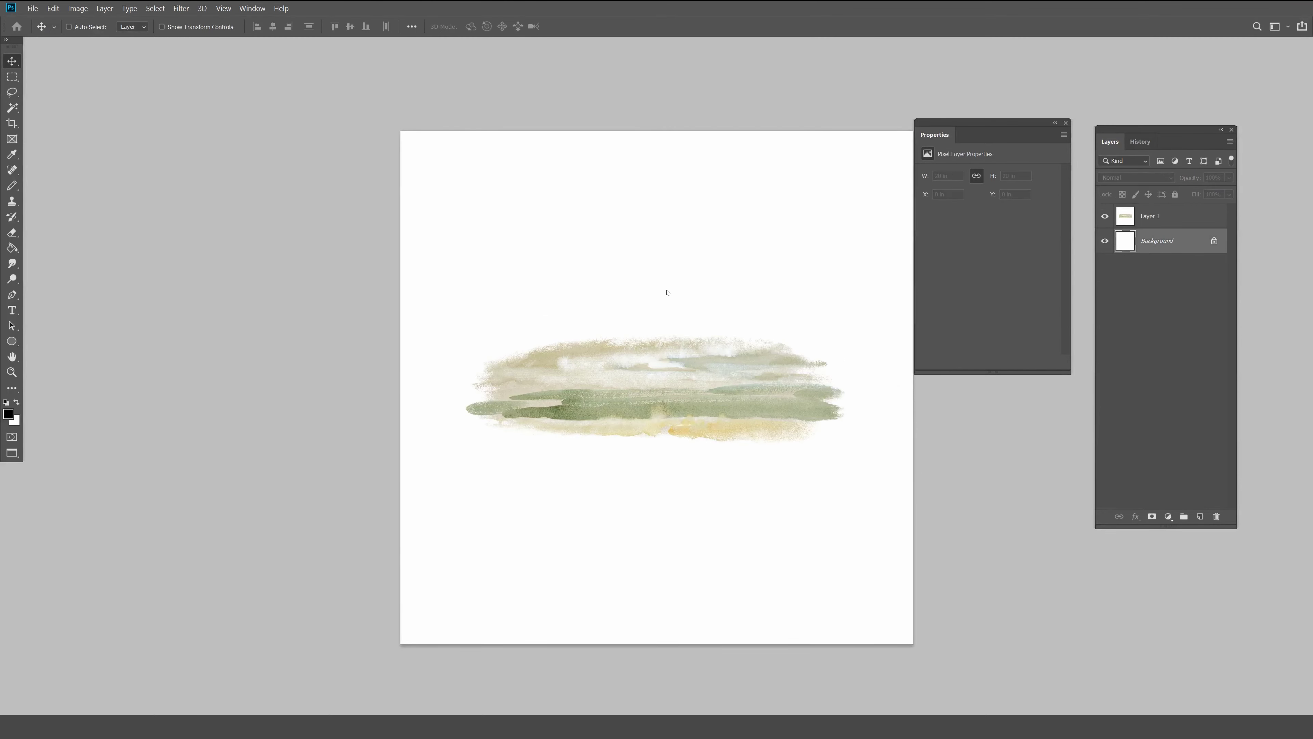
key(Down)
key(Return)
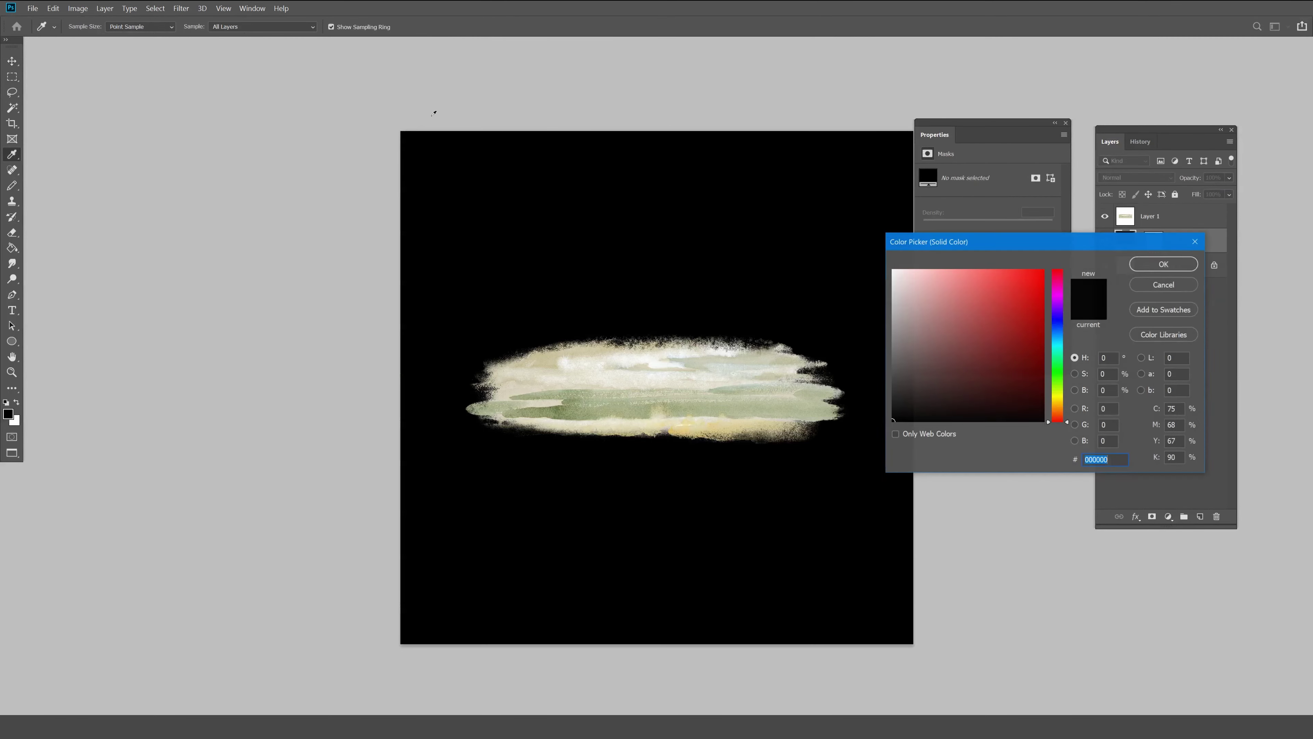
text(7f71717f7671)
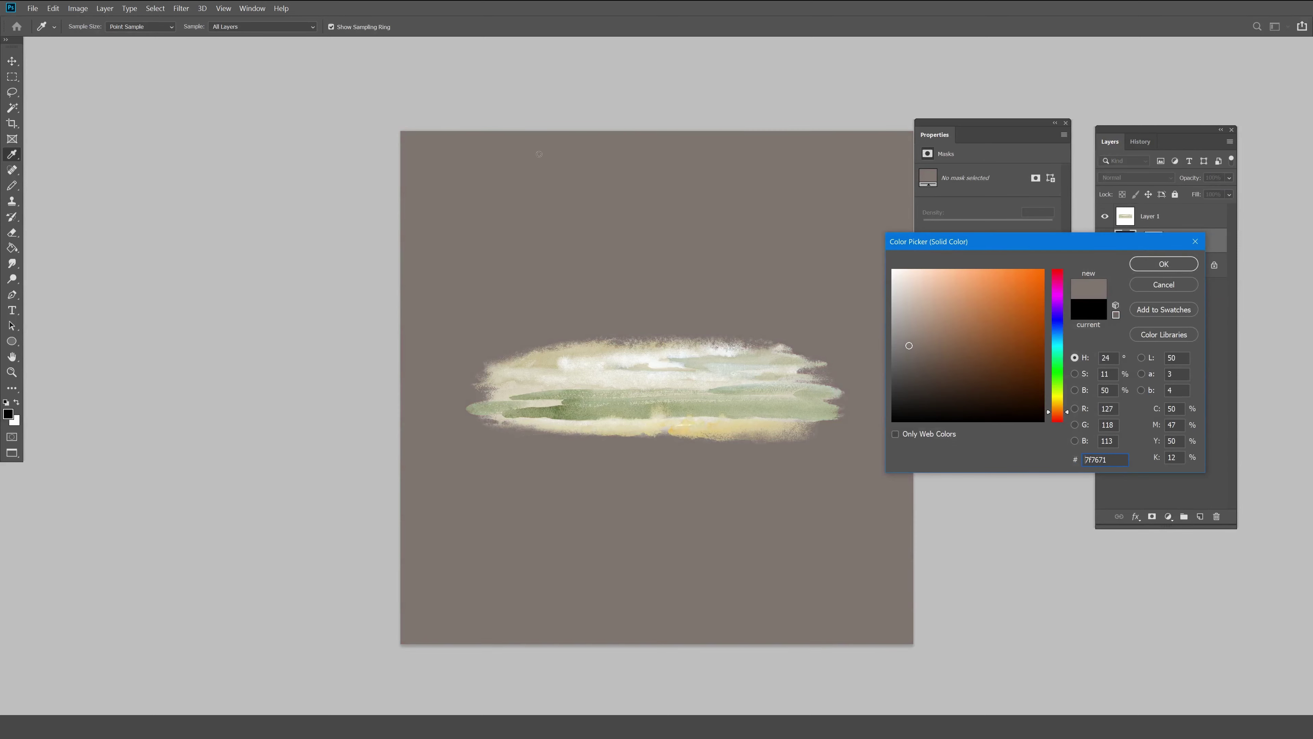
text(ade2d9)
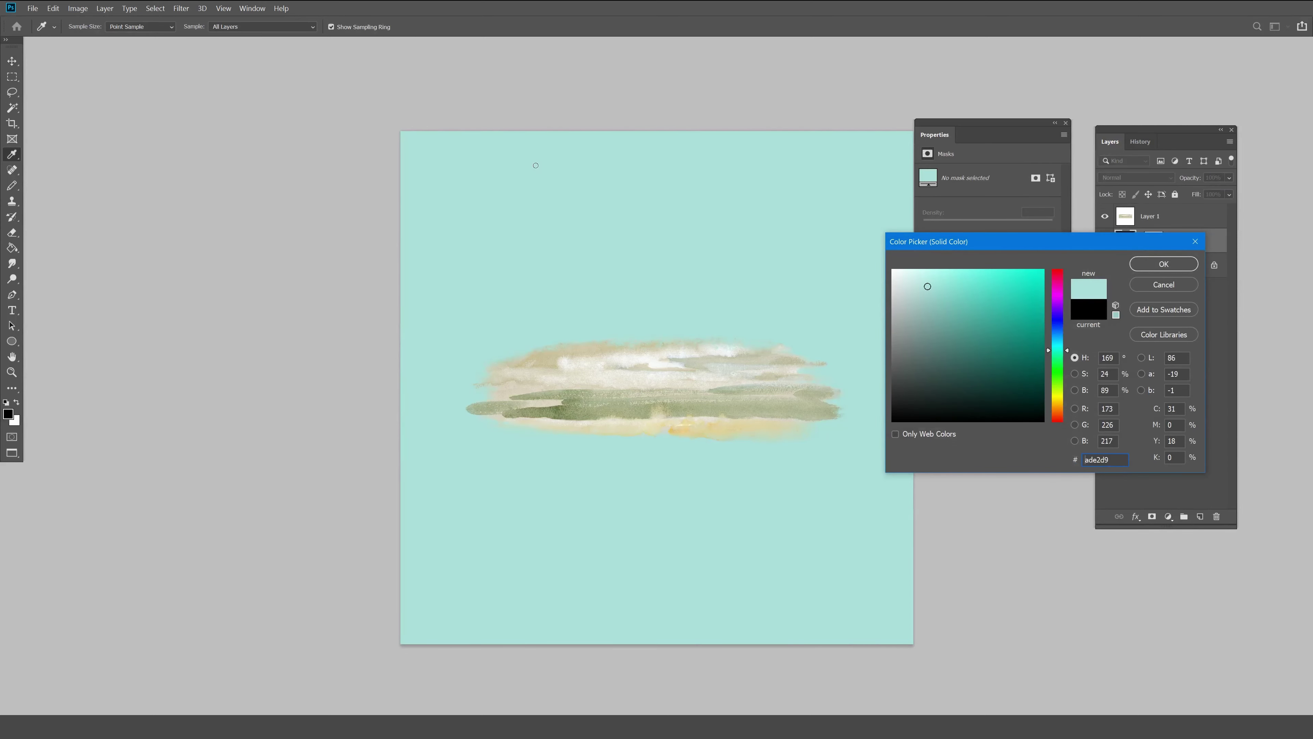
text(01392f)
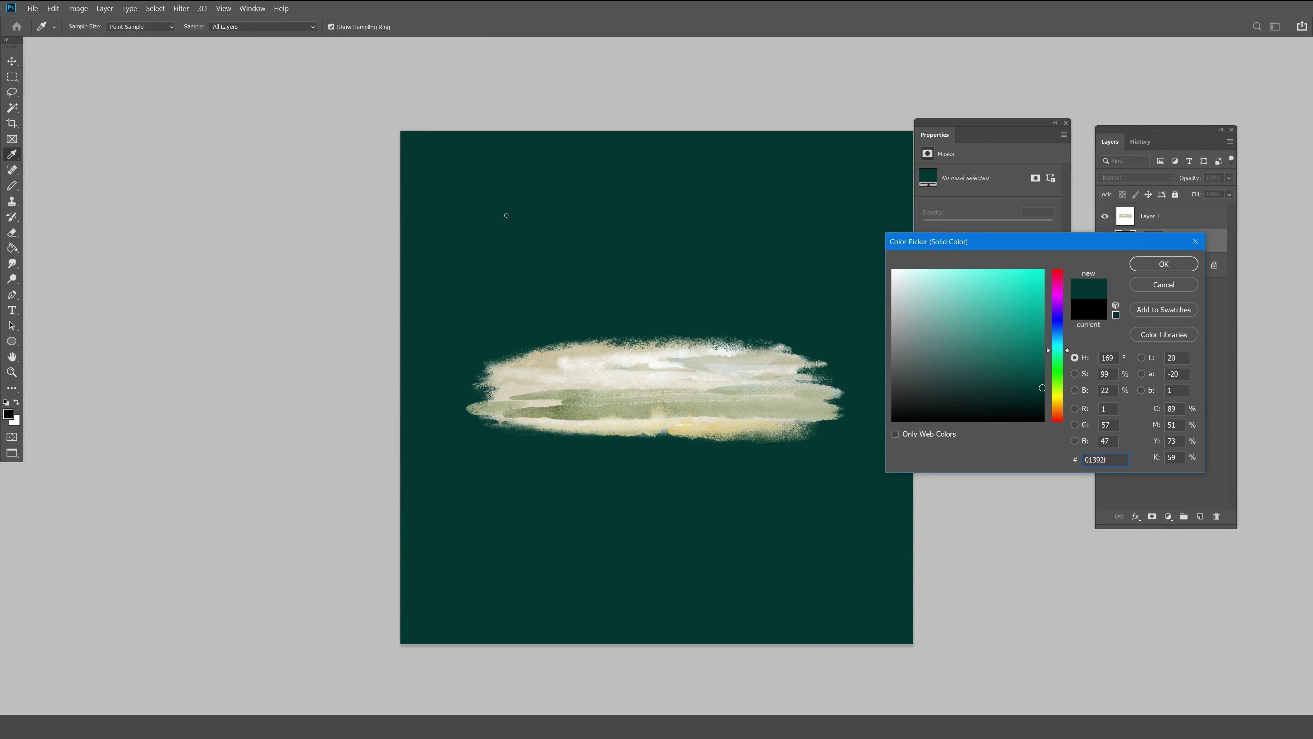
text(3b3b3b)
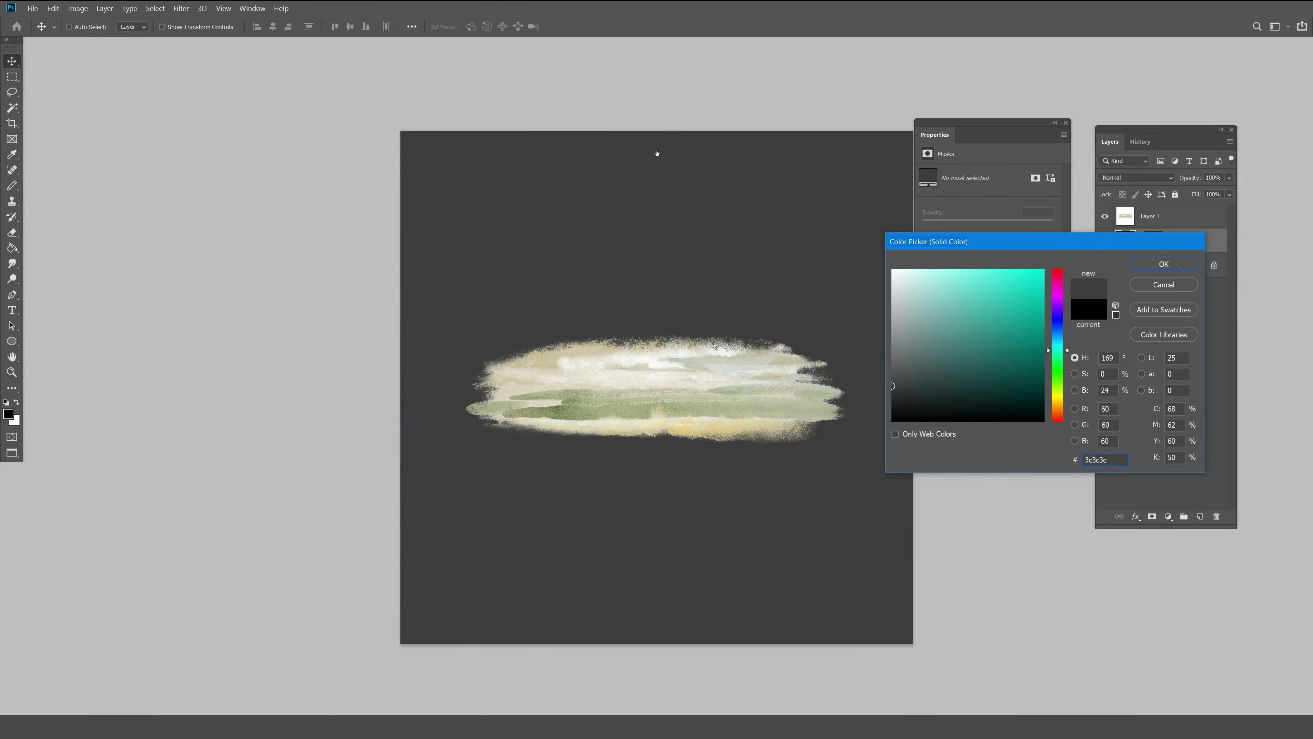
key(Return)
key(v)
key(alt+bracketright)
Nudge the wash left and offset it horizontally with Wrap Around so it spans the tile.
key(shift+Left)
key(shift+Left)
key(shift+Left)
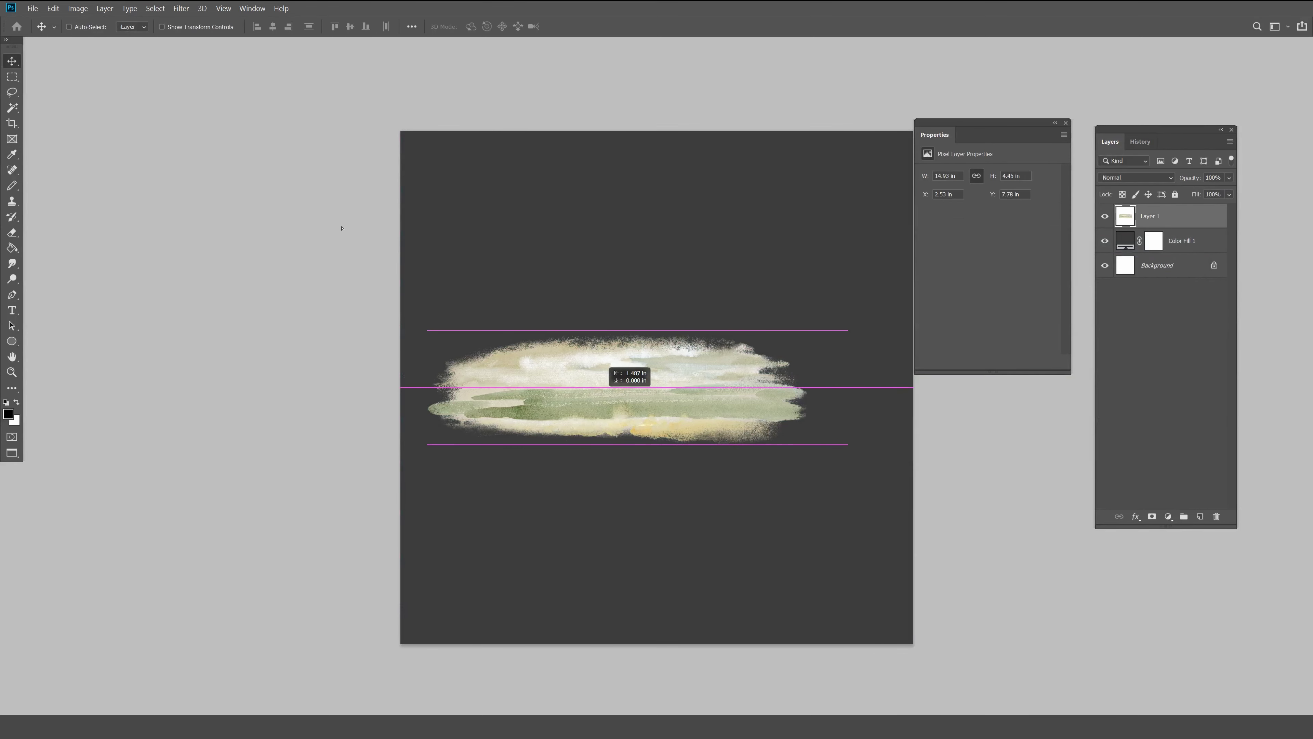
key(shift+Left)
key(shift+Left)
key(ctrl+a)
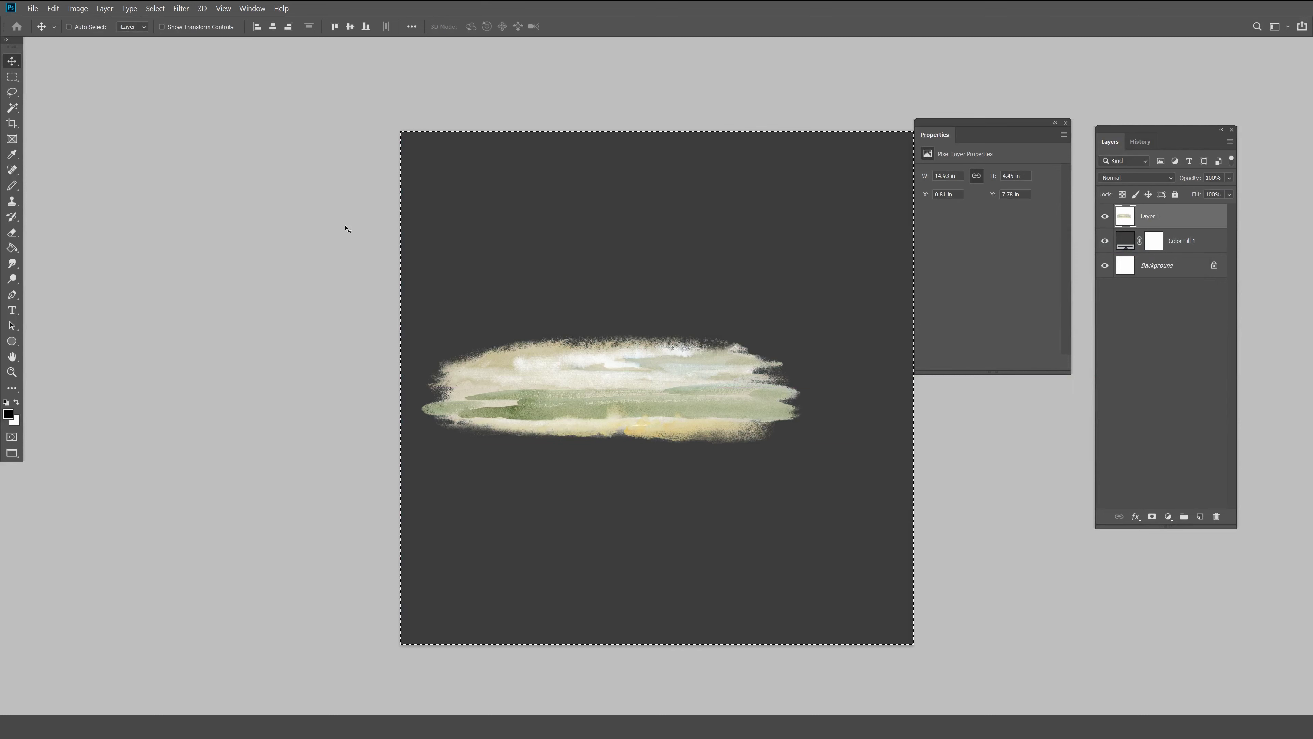
key(ctrl+alt+f)
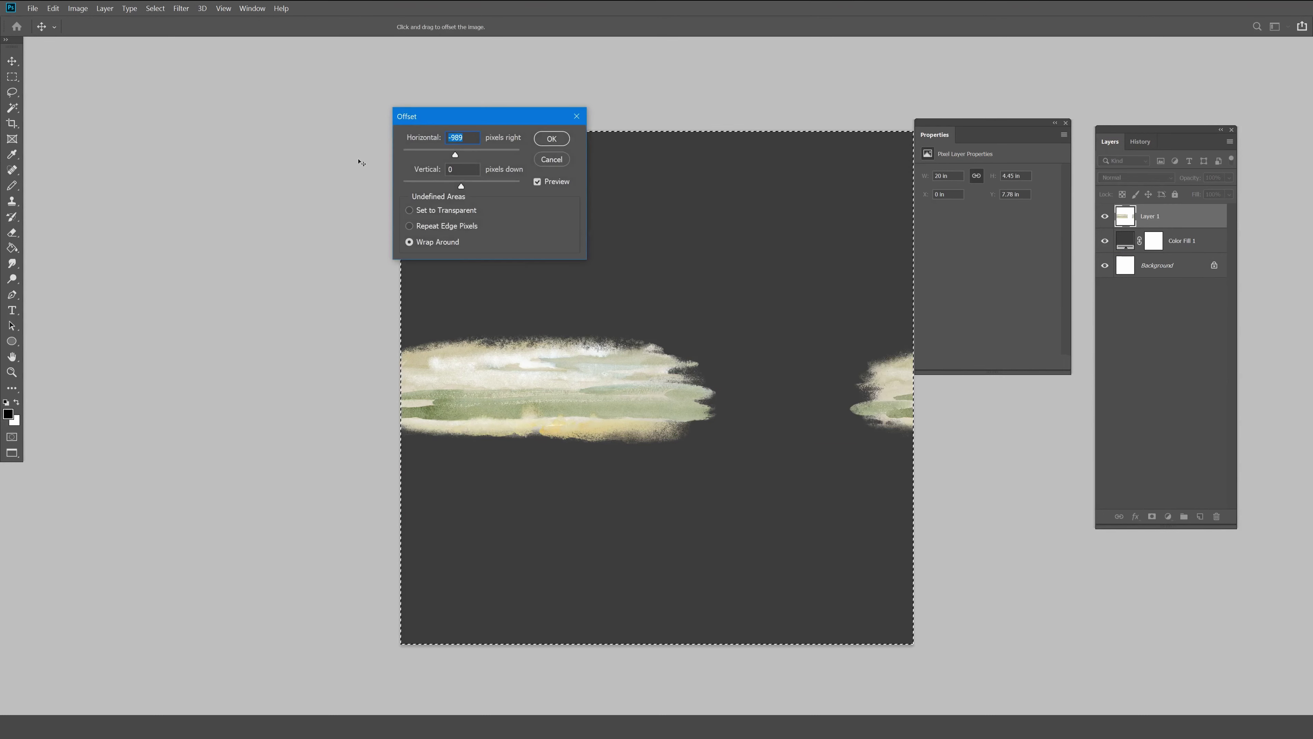
drag(312, 216, 264, 205)
key(shift)
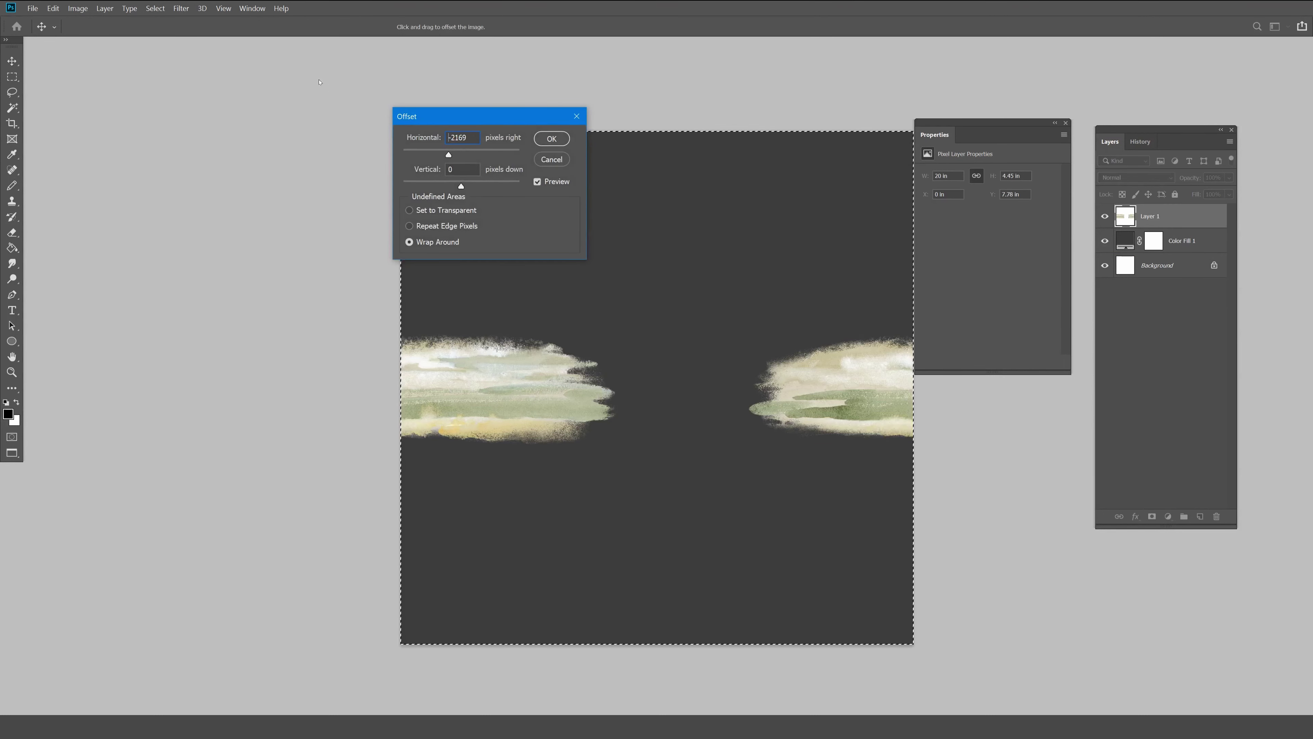
key(Return)
Paste a second wash copy below Layer 1 and flip it vertically.
key(ctrl+v)
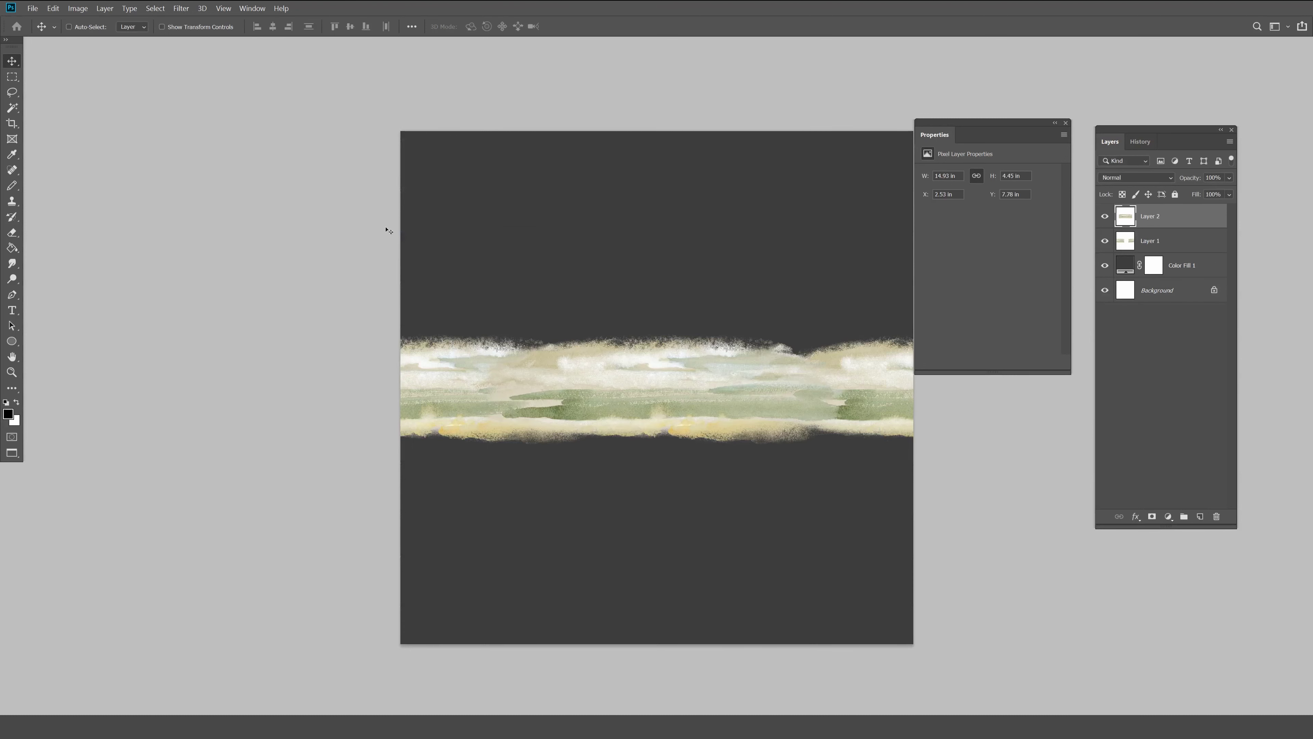
key(ctrl+bracketleft)
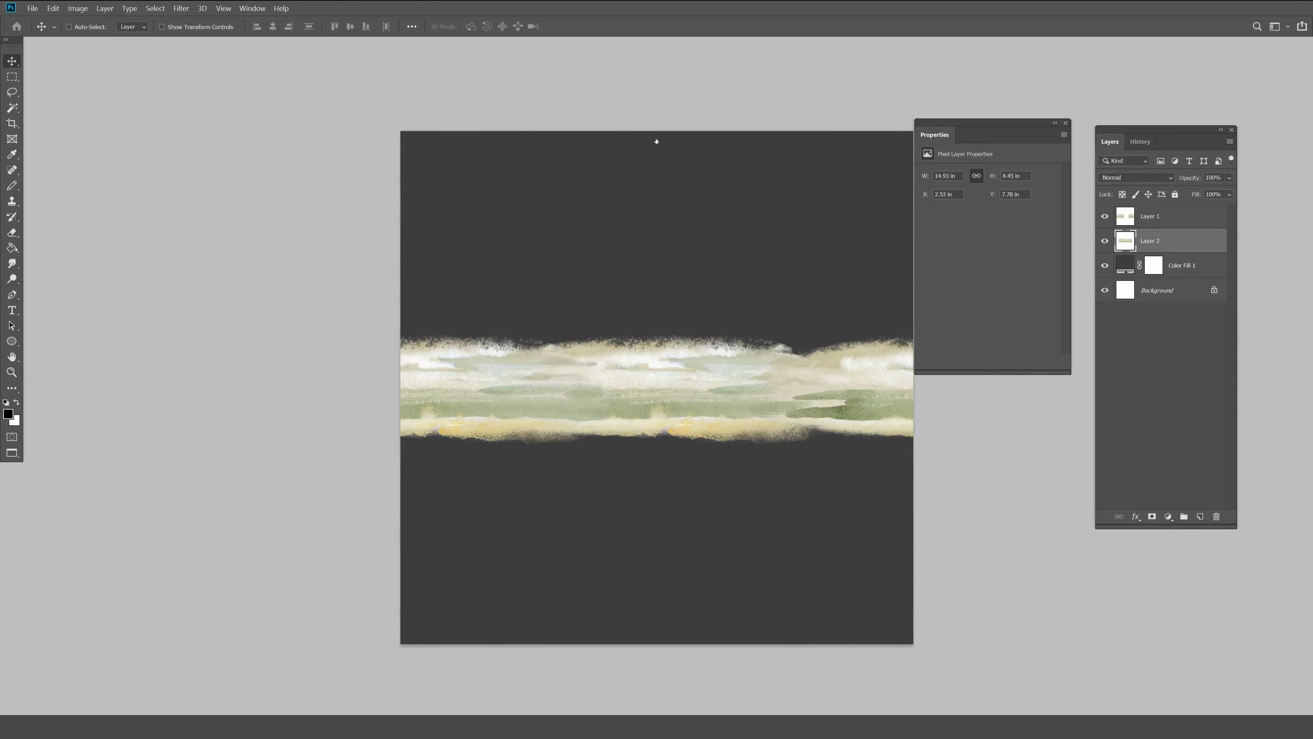
key(ctrl+t)
right_click(684, 343)
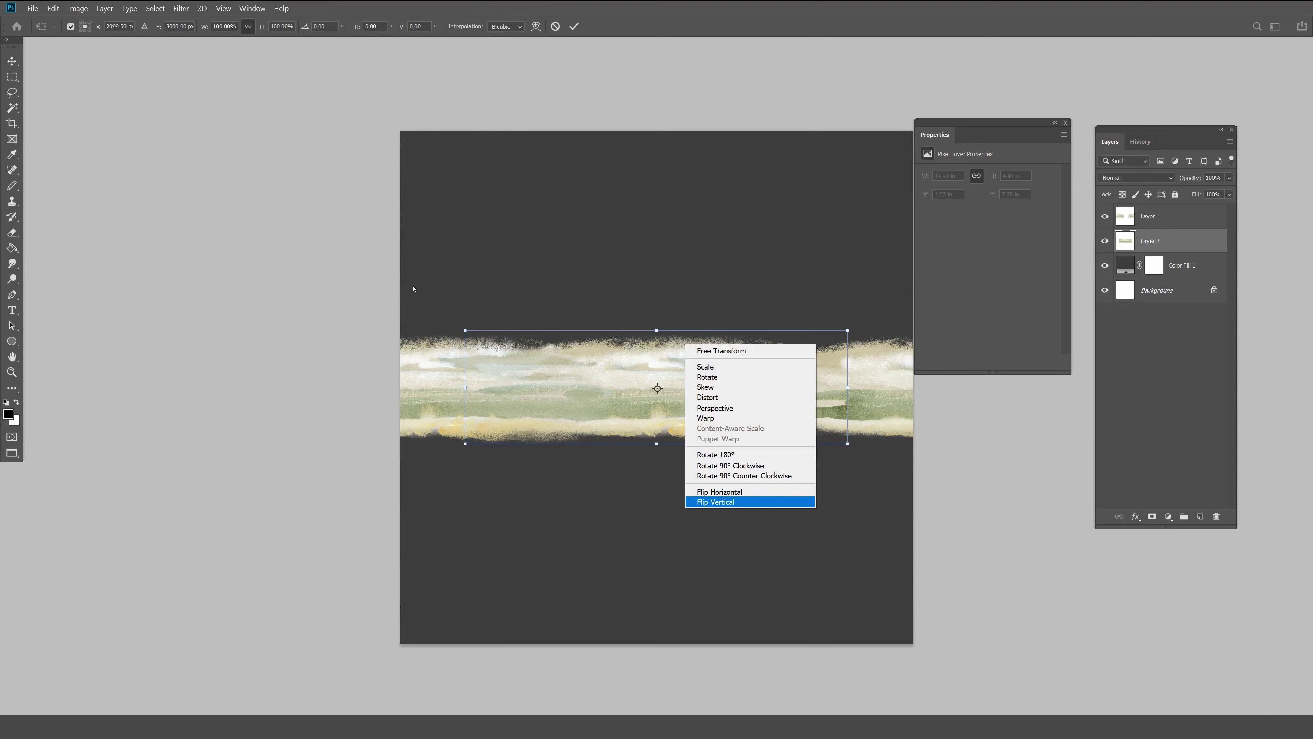
key(Return)
key(Return)
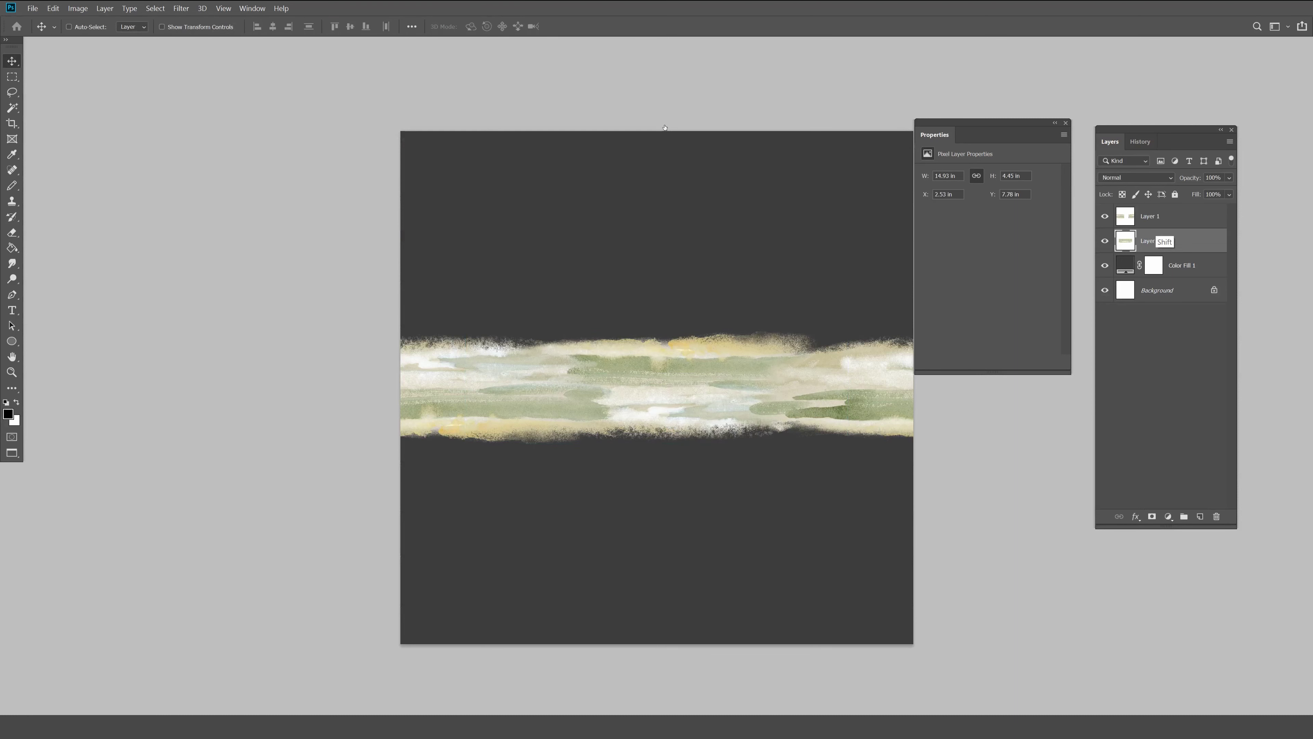
Merge the two wash layers, duplicate the band, and offset the copy upward with Wrap Around.
ctrl+click(1158, 216)
key(ctrl+e)
key(ctrl+j)
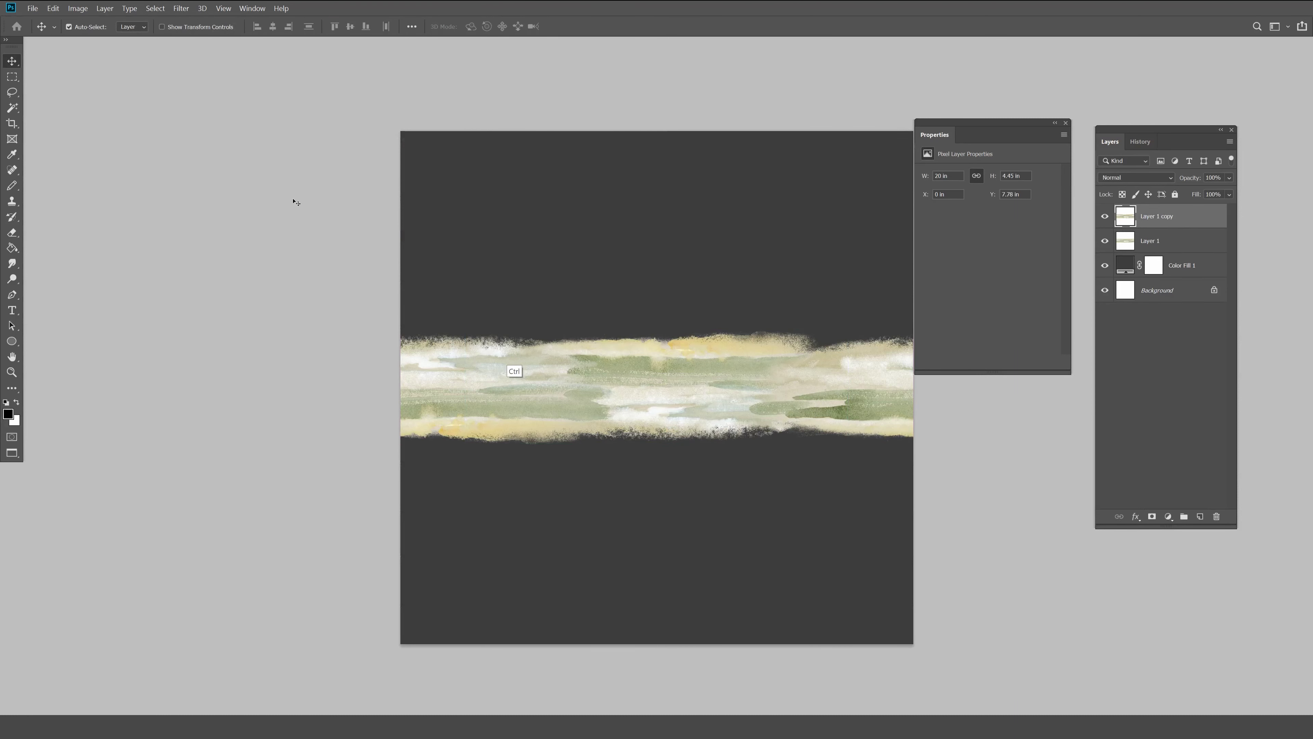
key(ctrl+a)
key(ctrl+alt+f)
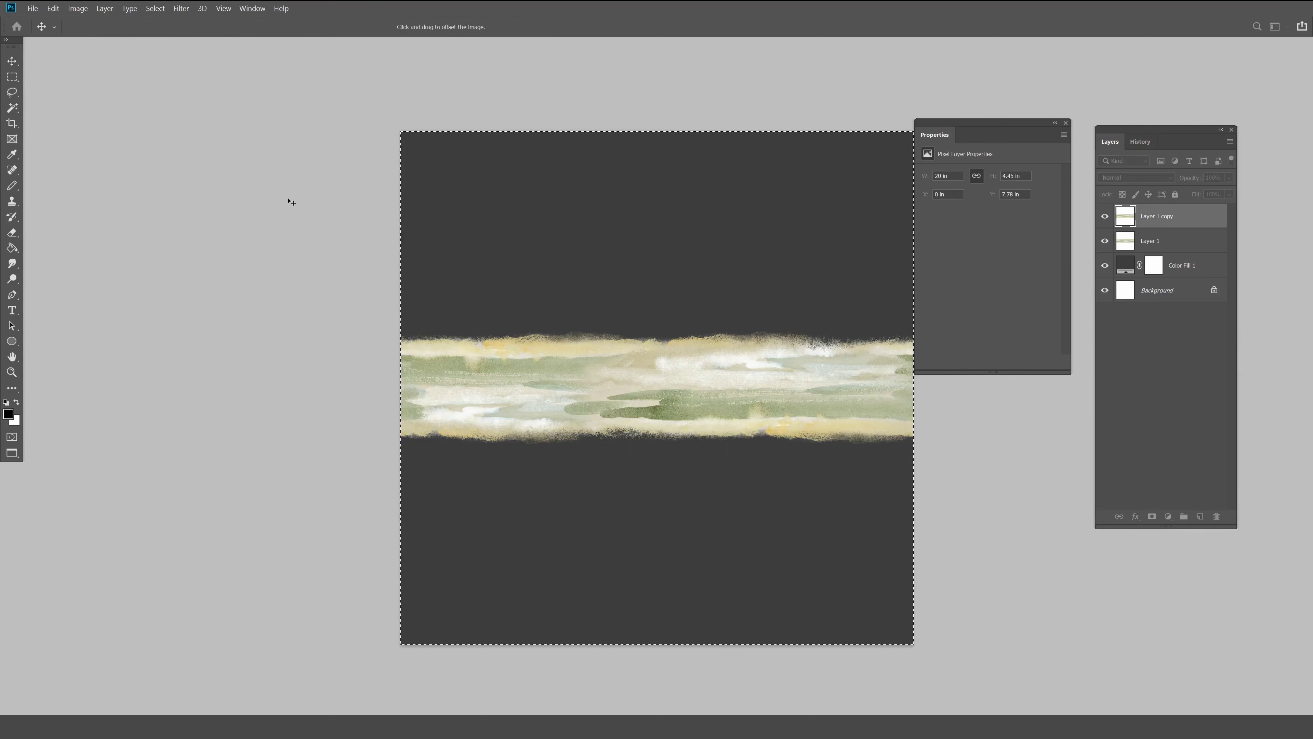
drag(652, 292, 380, 141)
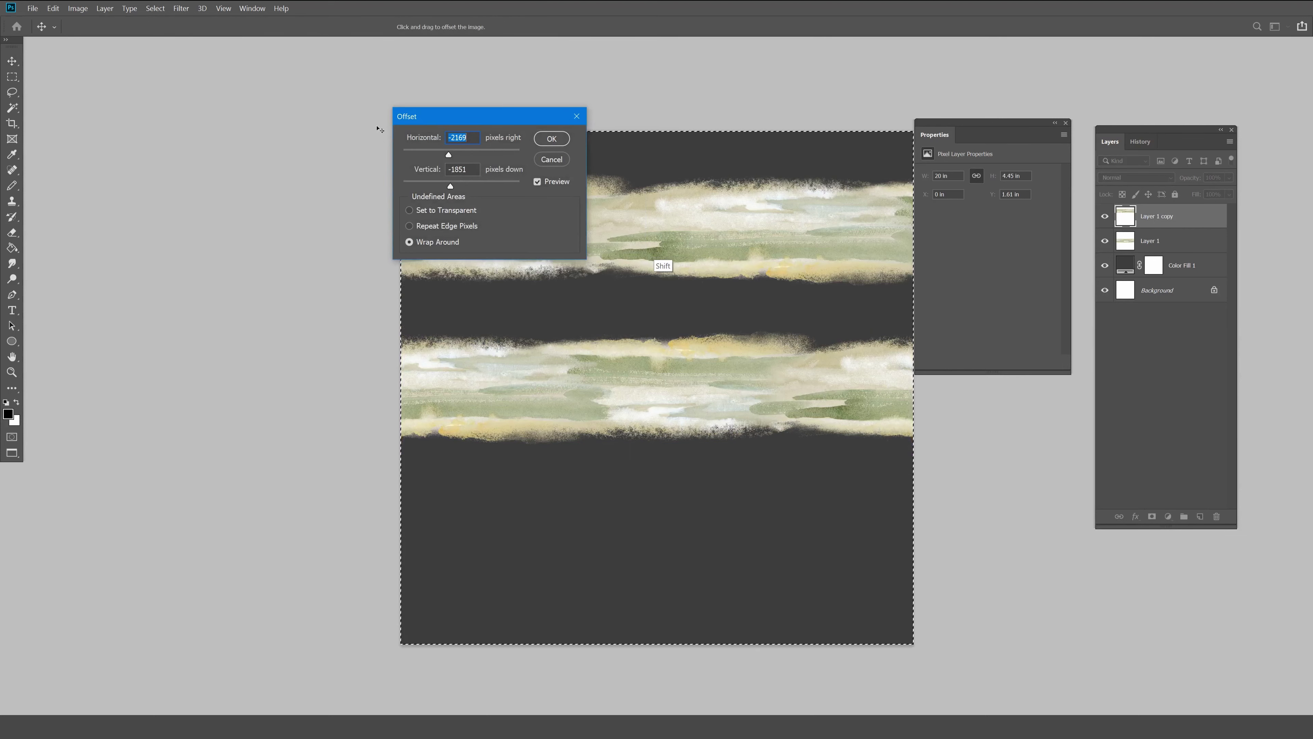
key(Return)
key(ctrl+d)
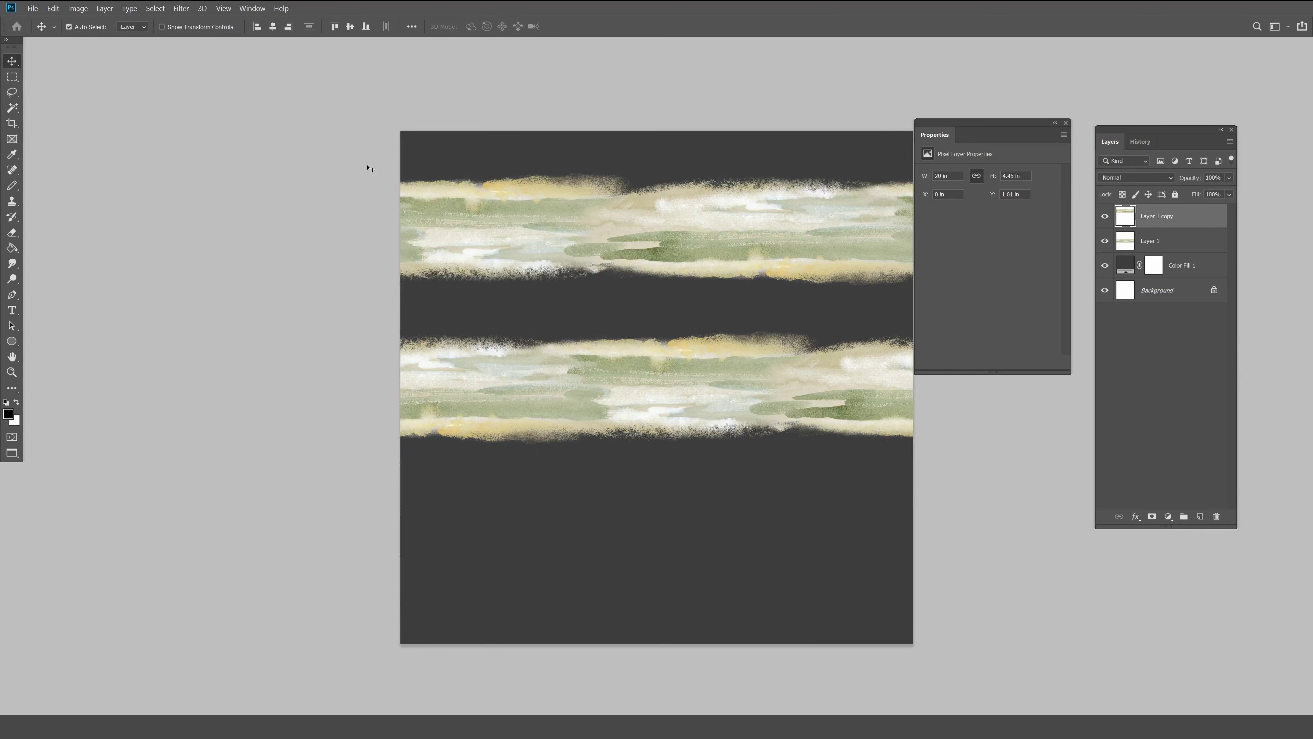
Duplicate the band again and offset it vertically so the three stripes space evenly.
key(ctrl+j)
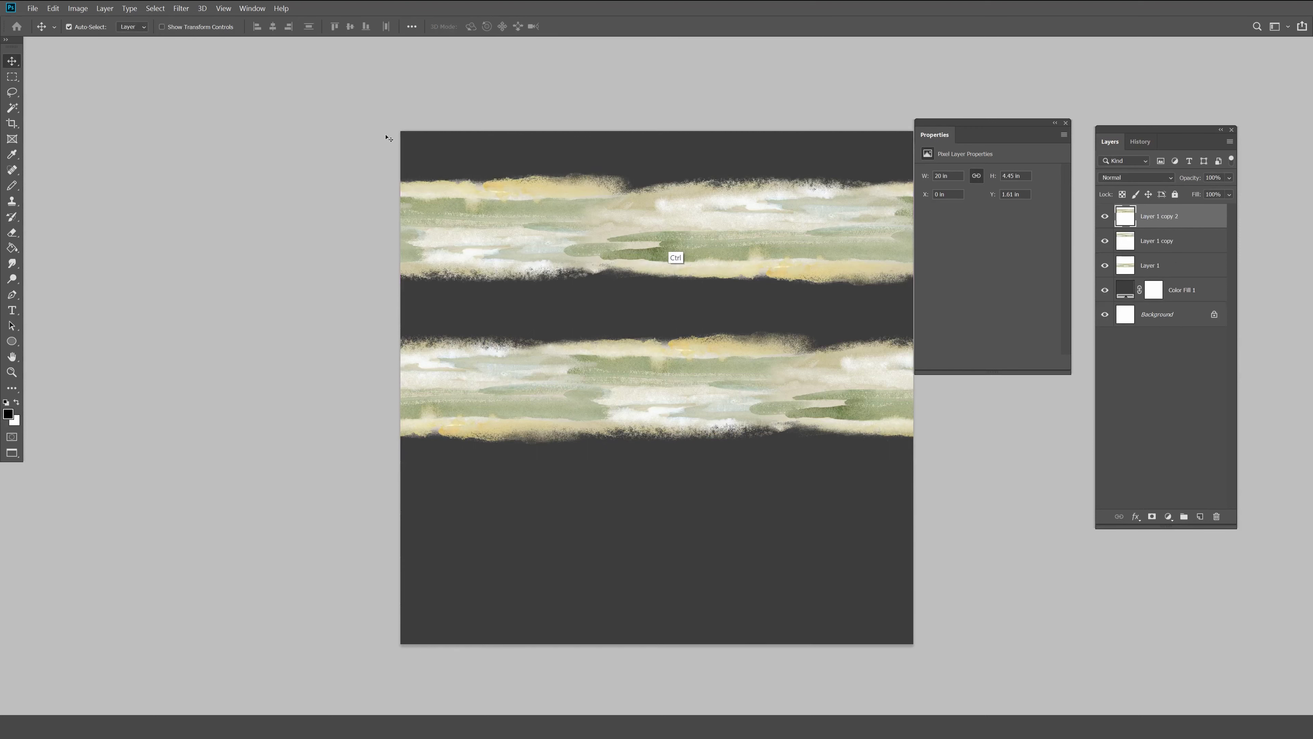
key(ctrl+alt+f)
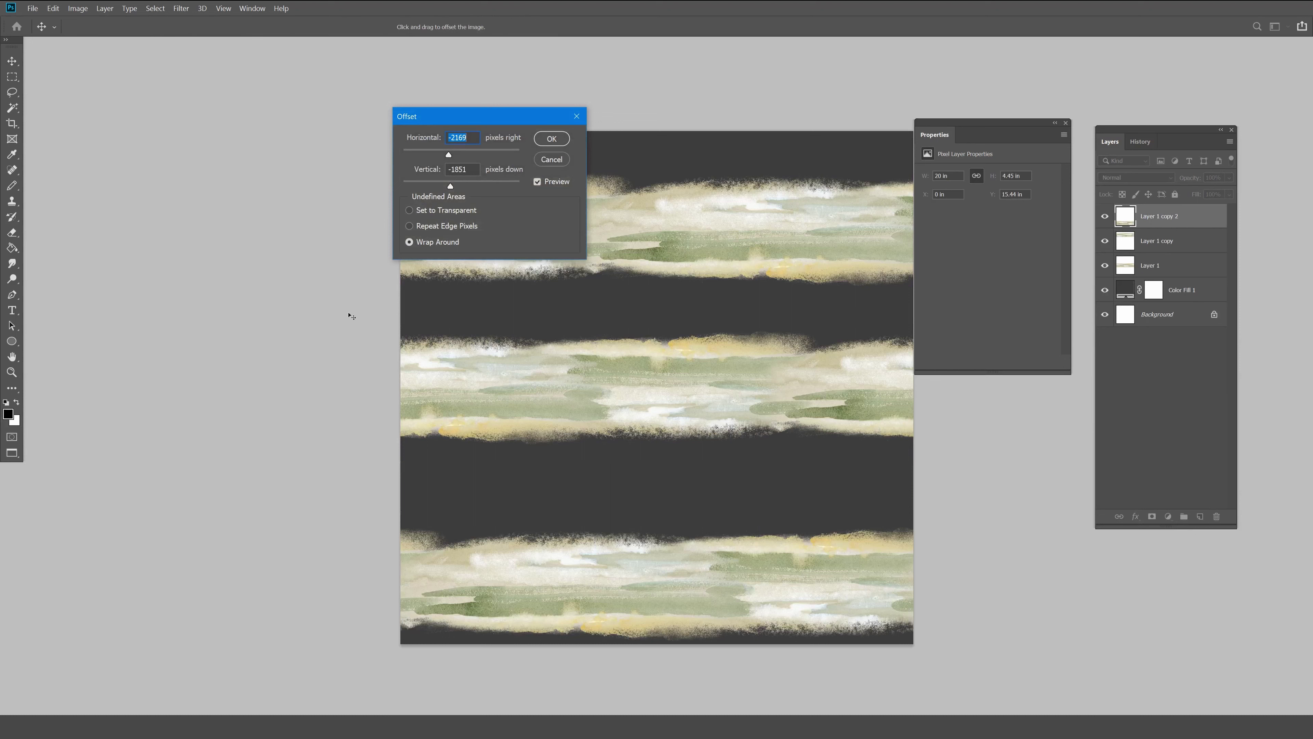
drag(351, 316, 352, 294)
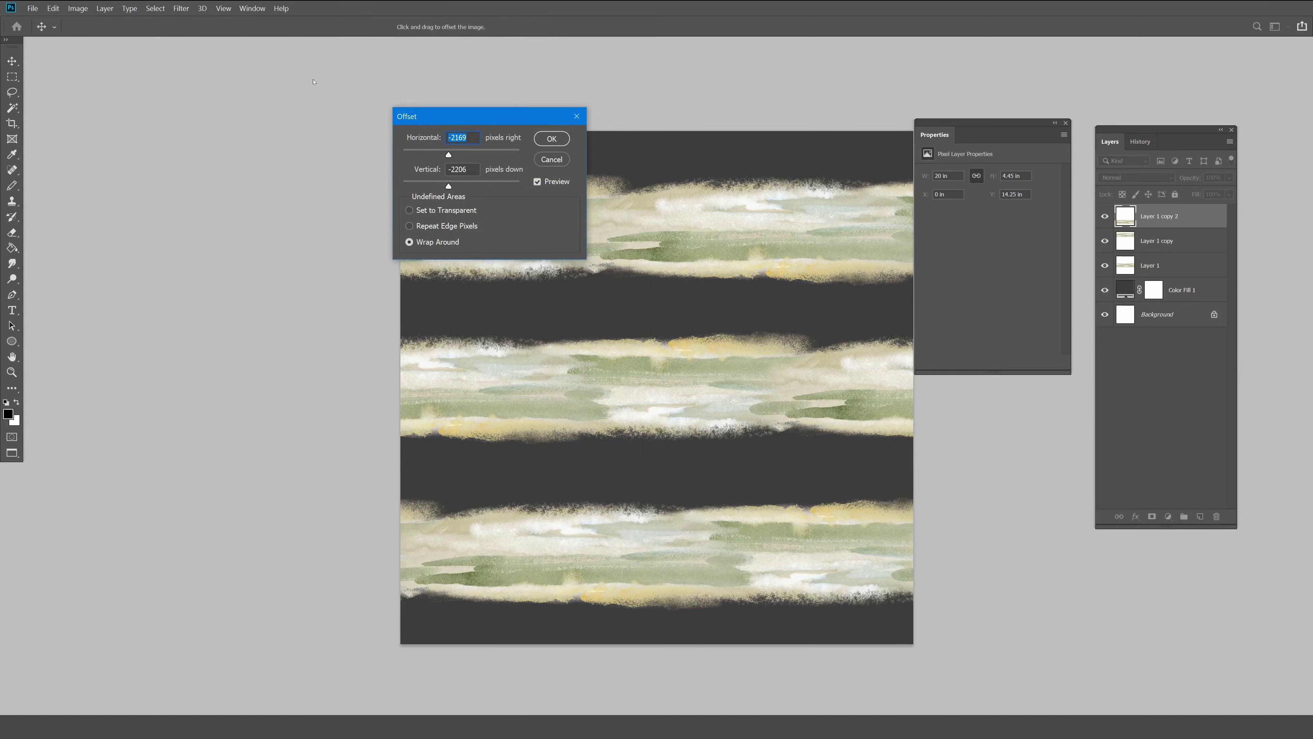
key(Return)
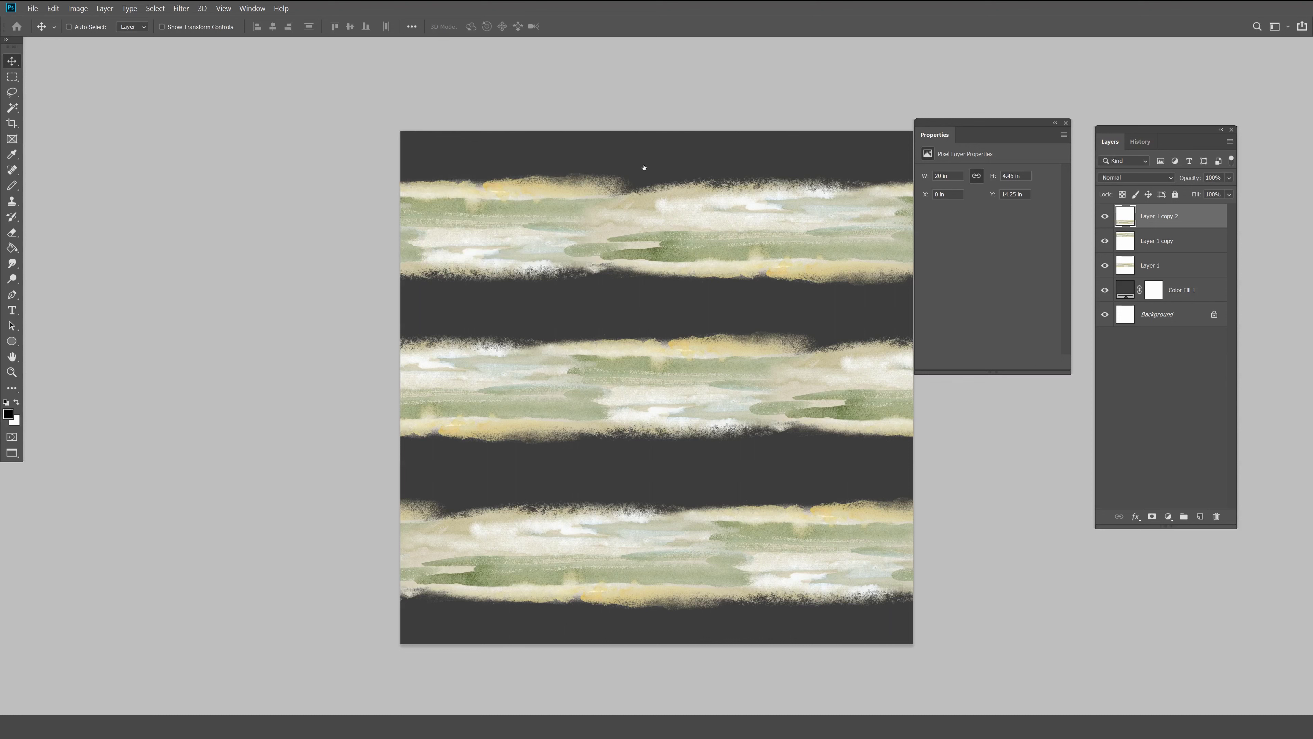
Confirm the mauve Color Fill and merge the three stripe layers into one.
text(9d8383)
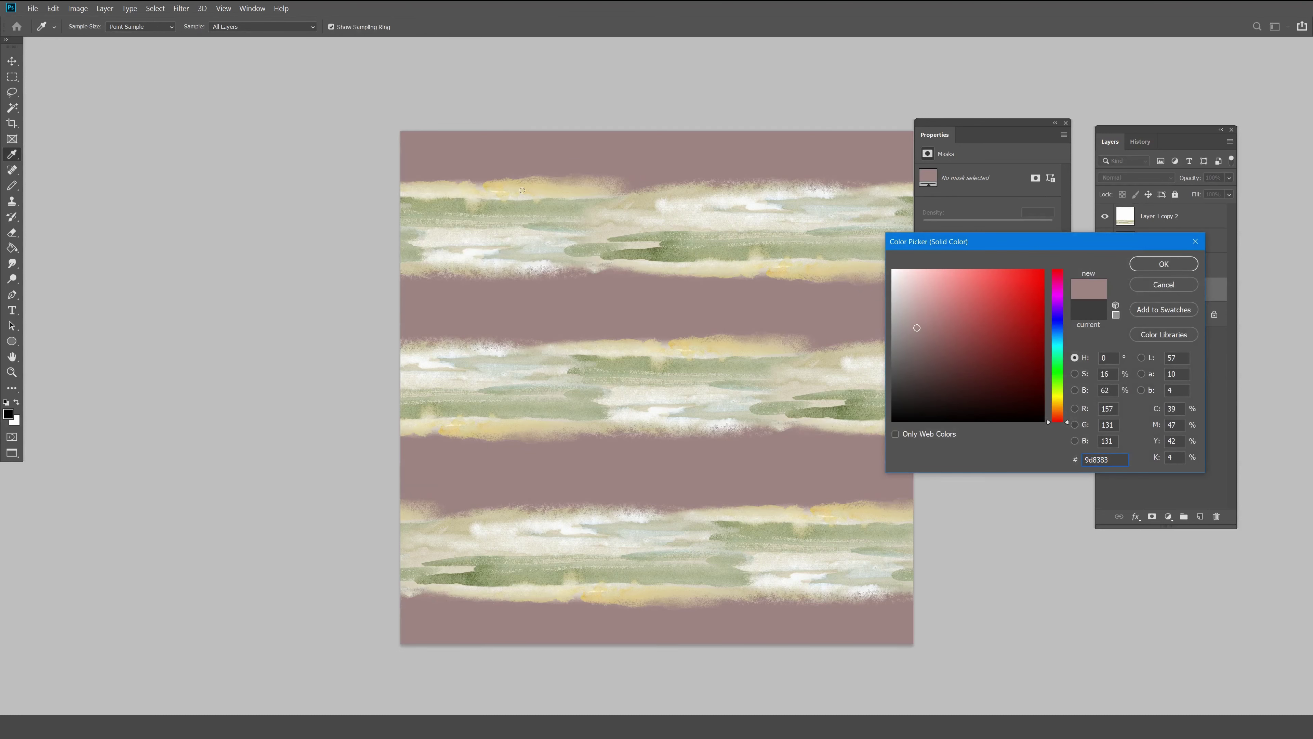
text(8f7979)
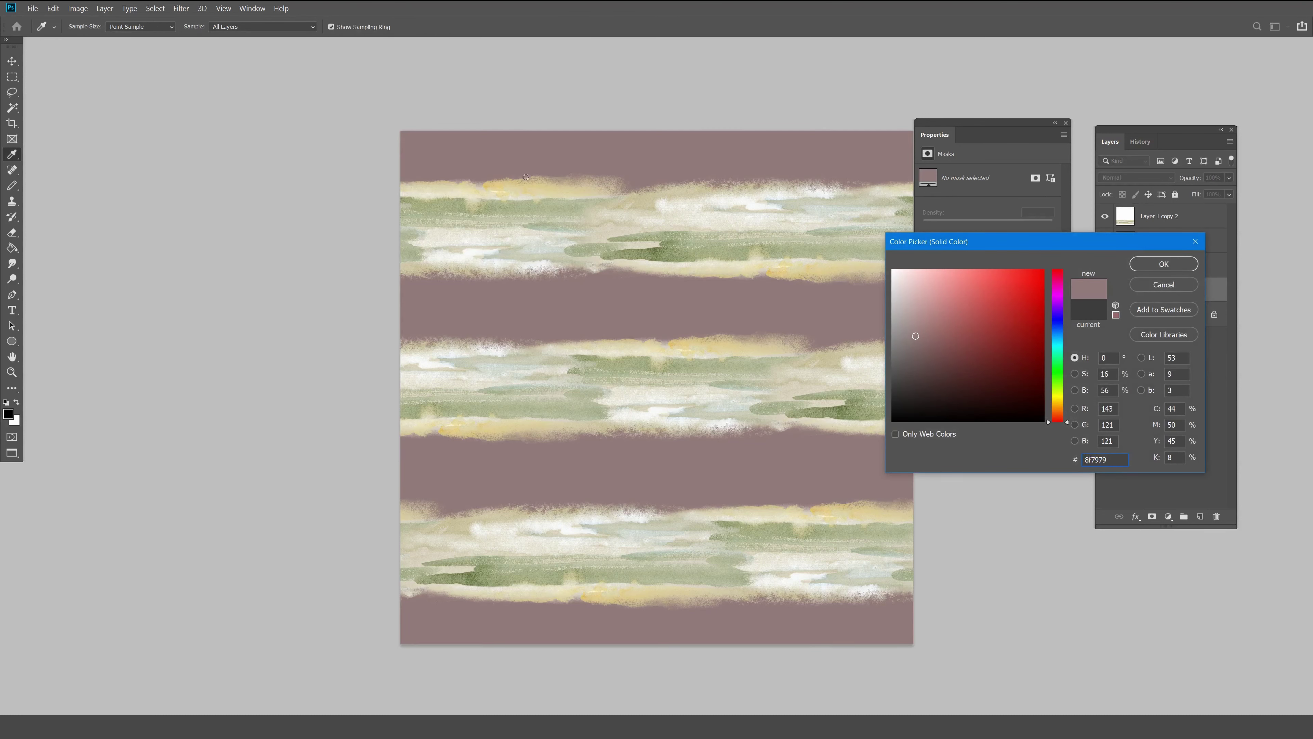
text(b99f9f)
key(Return)
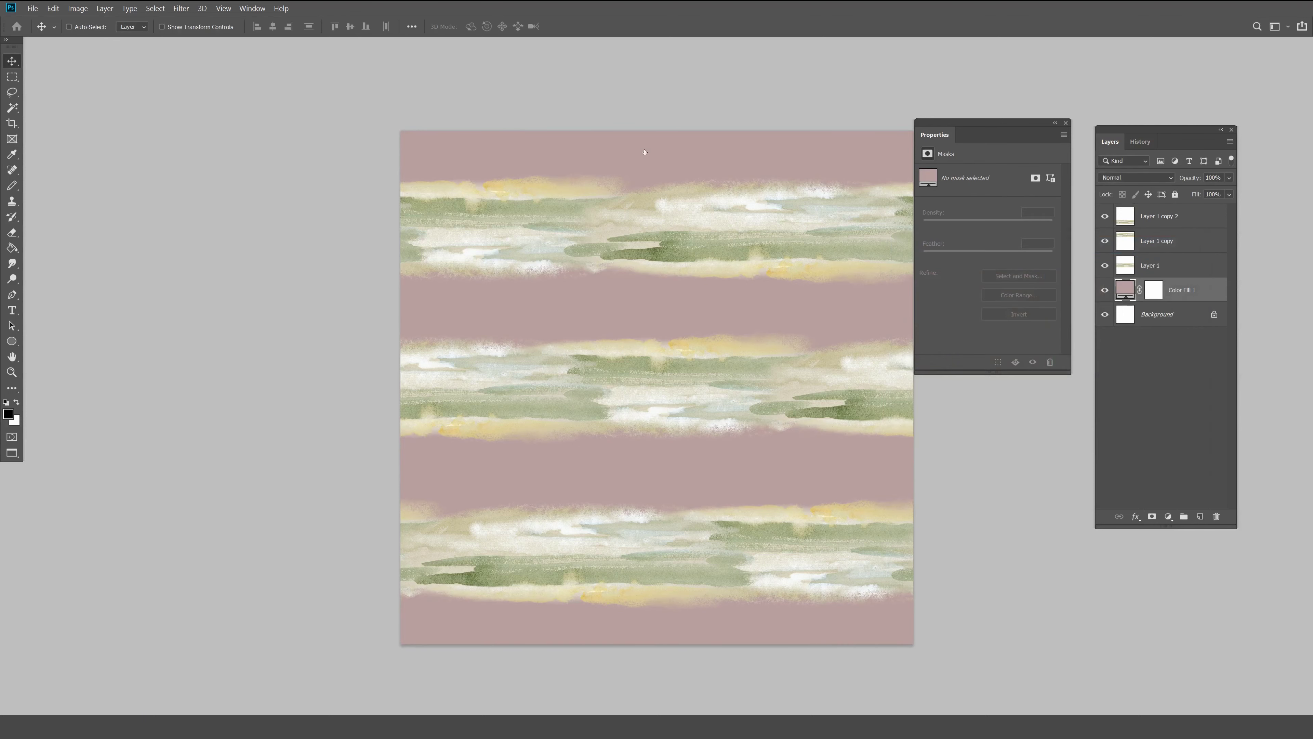
key(alt+bracketright)
key(shift+alt+bracketright)
key(shift+alt+bracketright)
key(v)
key(ctrl+e)
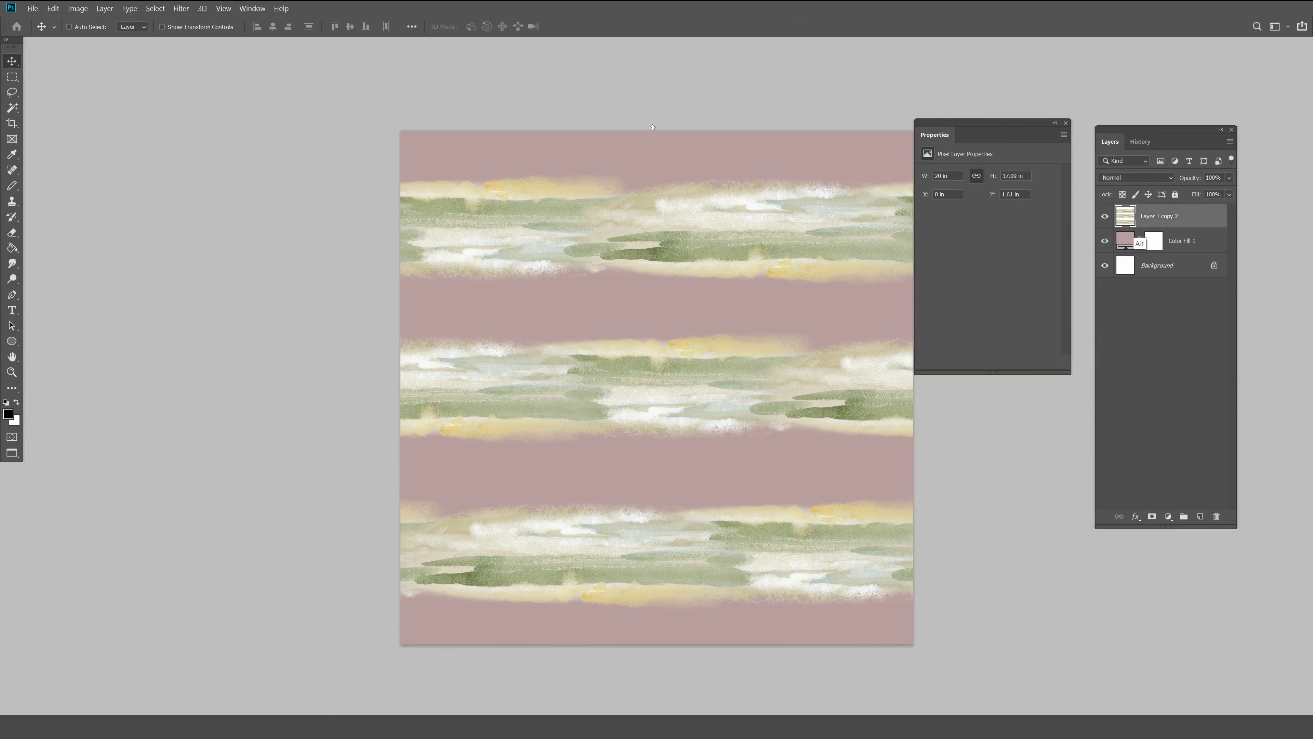
Duplicate the merged stripes, wrap-offset the copy into the mauve gaps, and set about 48% opacity.
drag(652, 130, 664, 128)
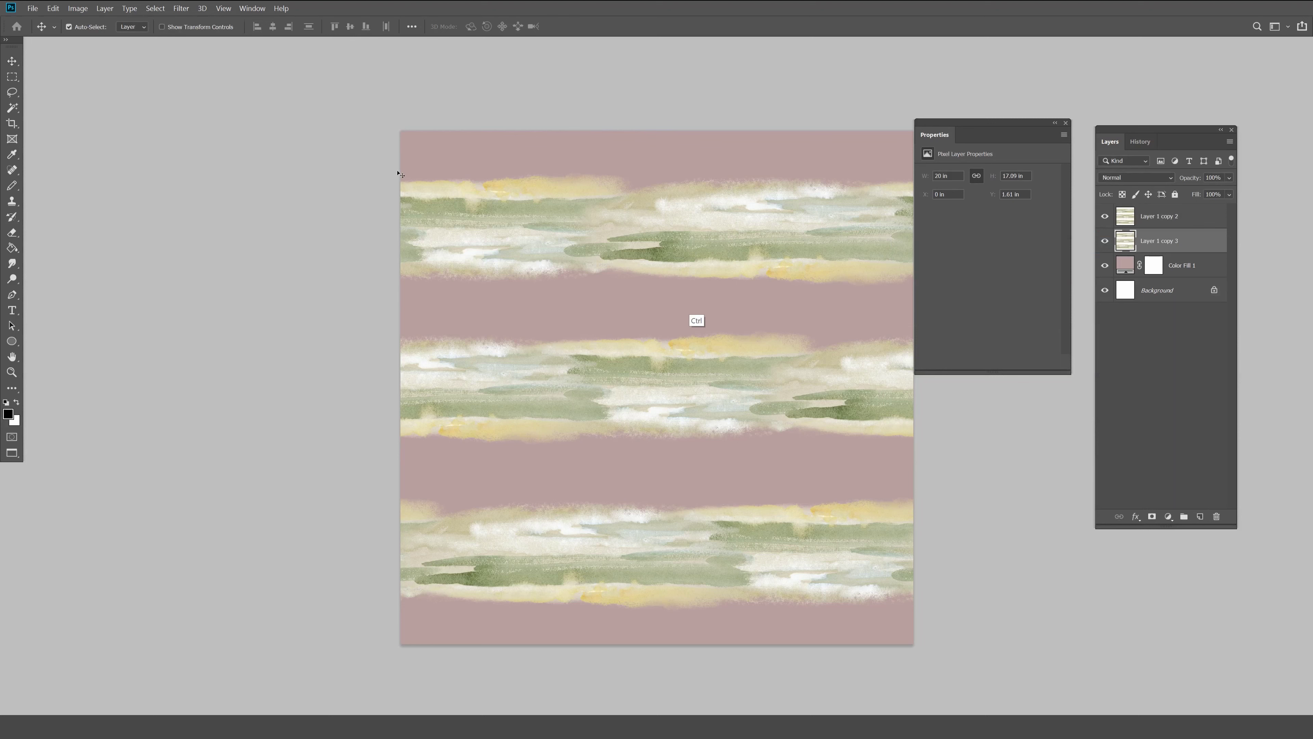
key(ctrl+alt+f)
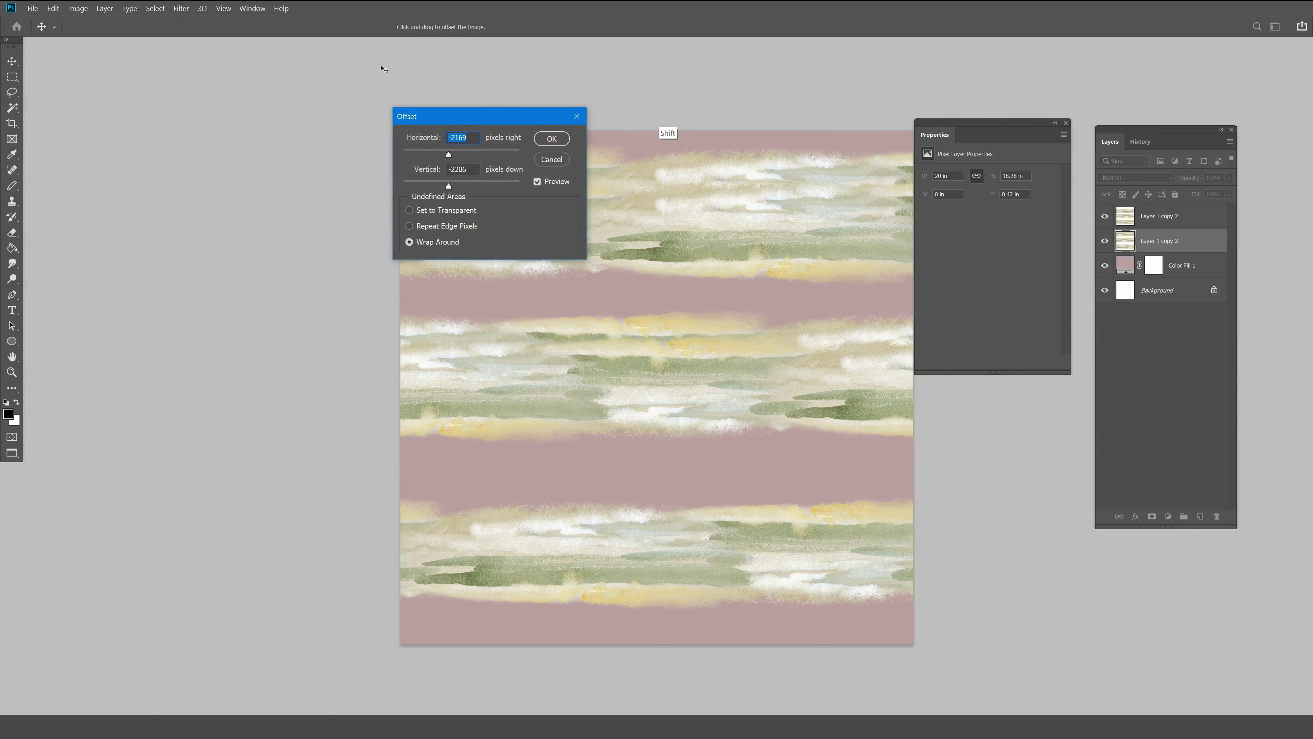
mouse_move(373, 120)
mouse_down()
mouse_move(379, 65)
mouse_move(374, 113)
mouse_up()
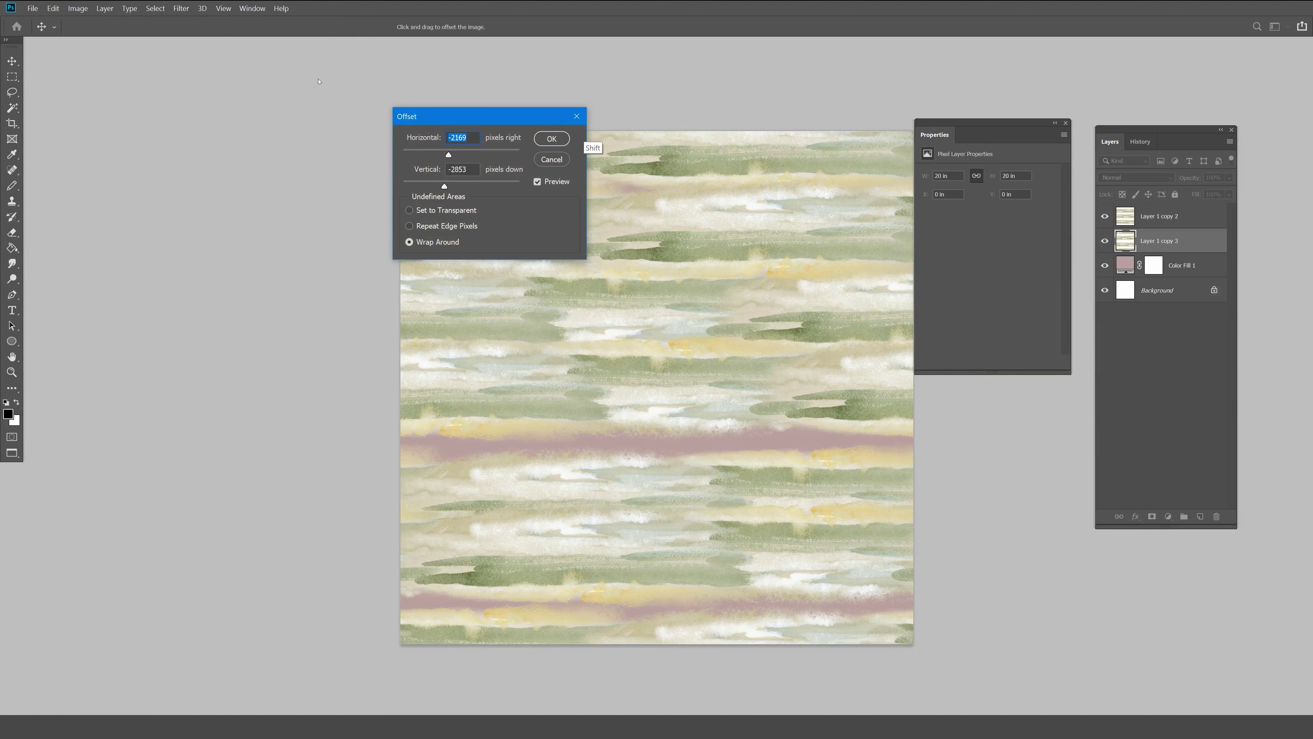
key(Return)
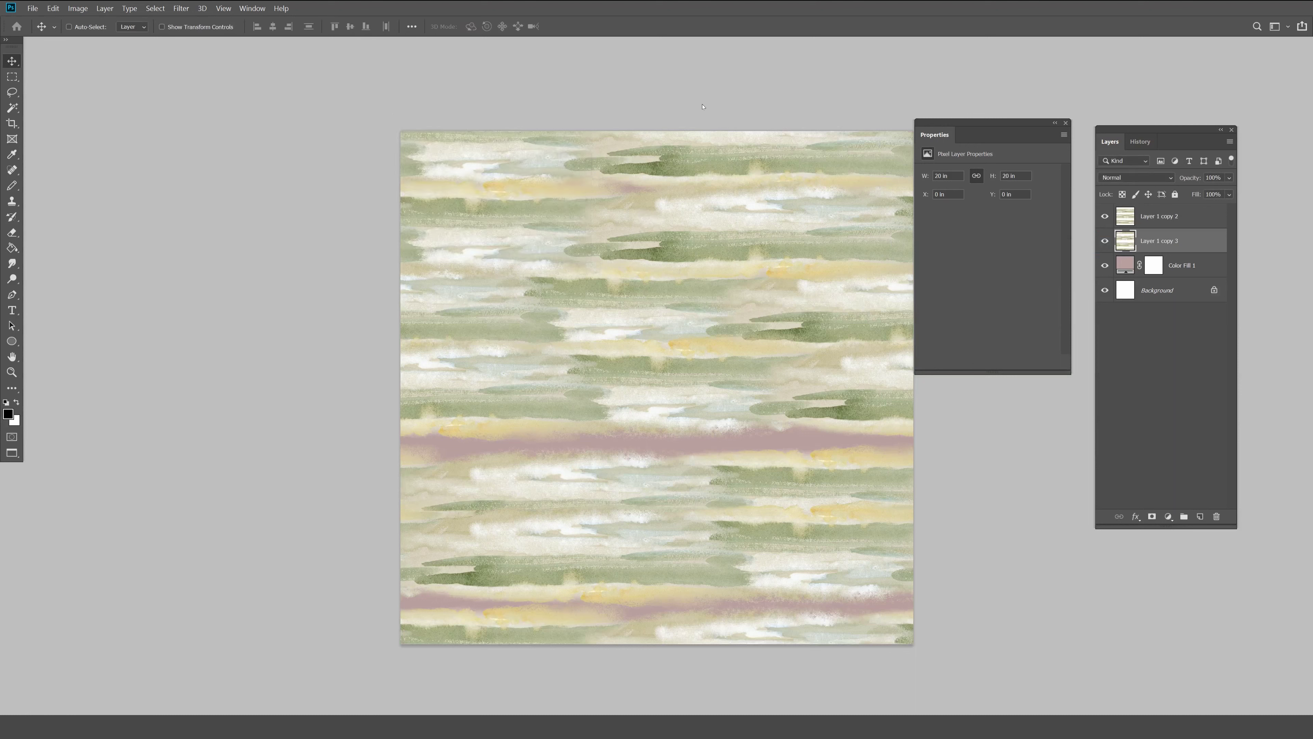
key(4)
key(8)
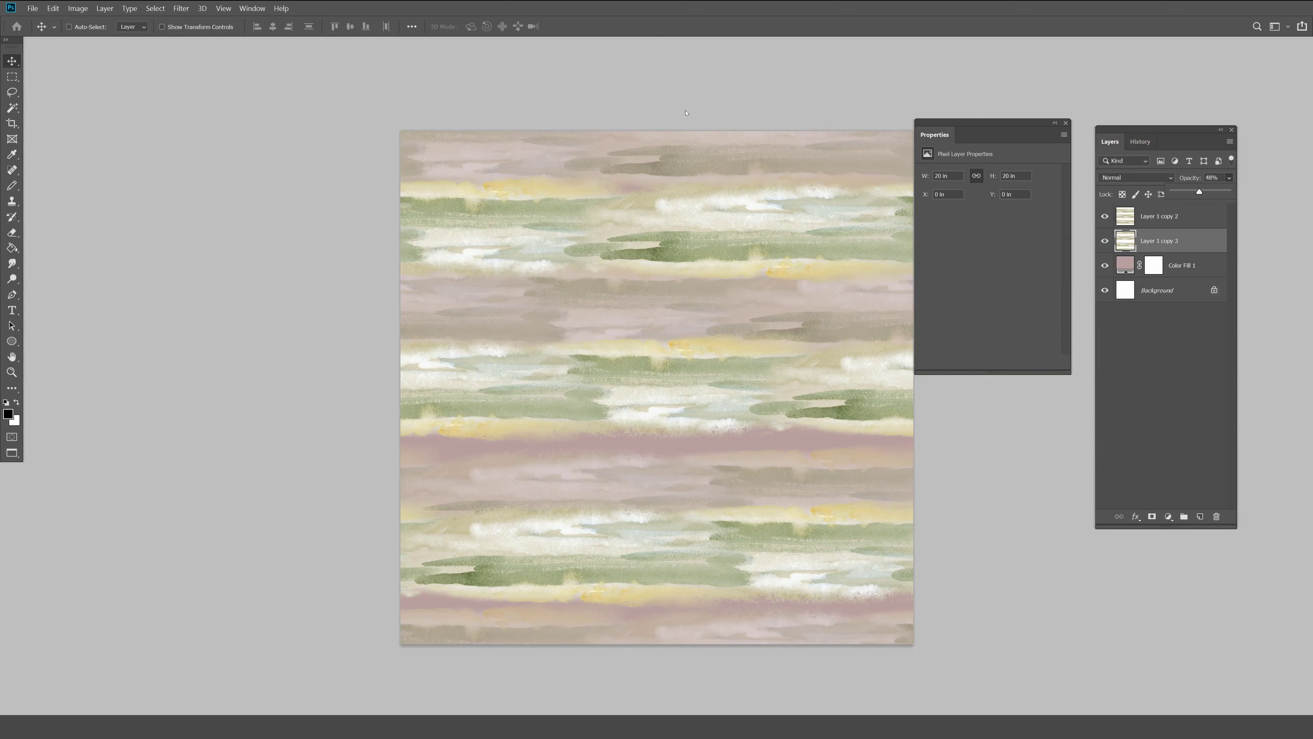
Group the two stripe layers as Group 1 and clip a new Curves adjustment to it.
shift+click(1159, 216)
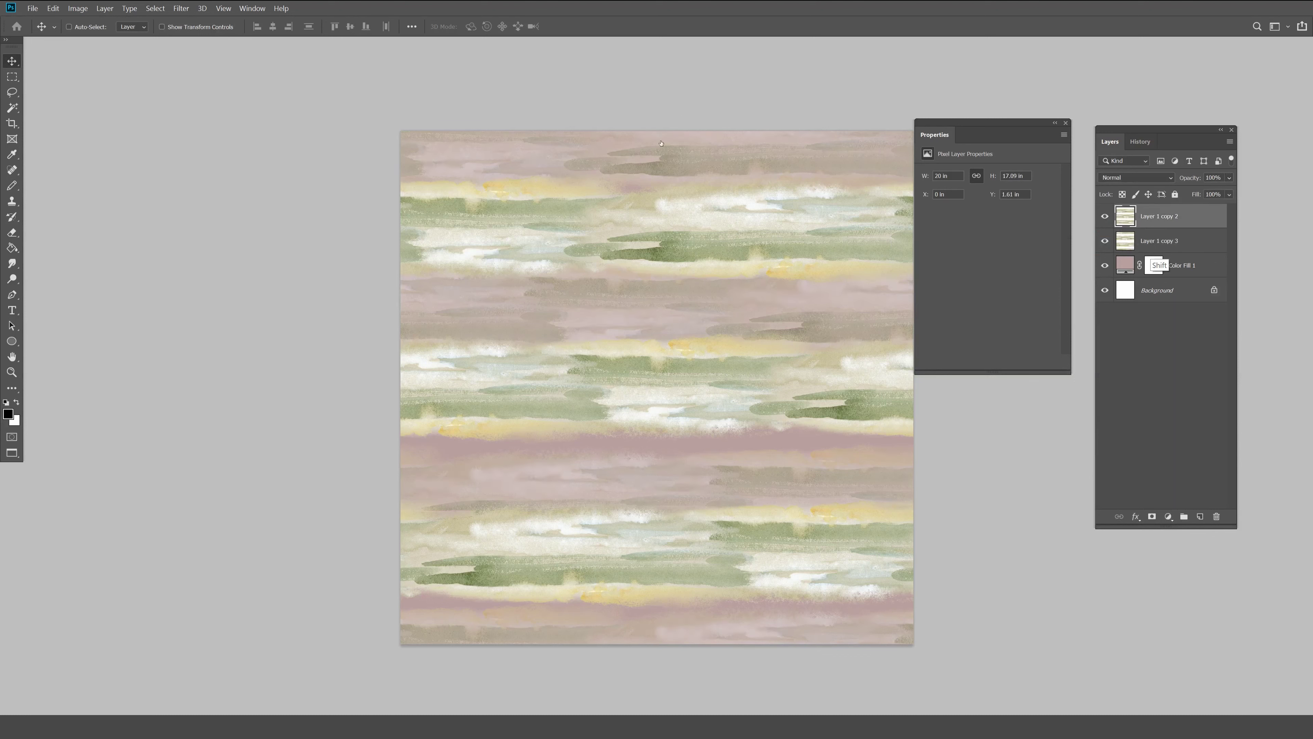
drag(1159, 216, 676, 288)
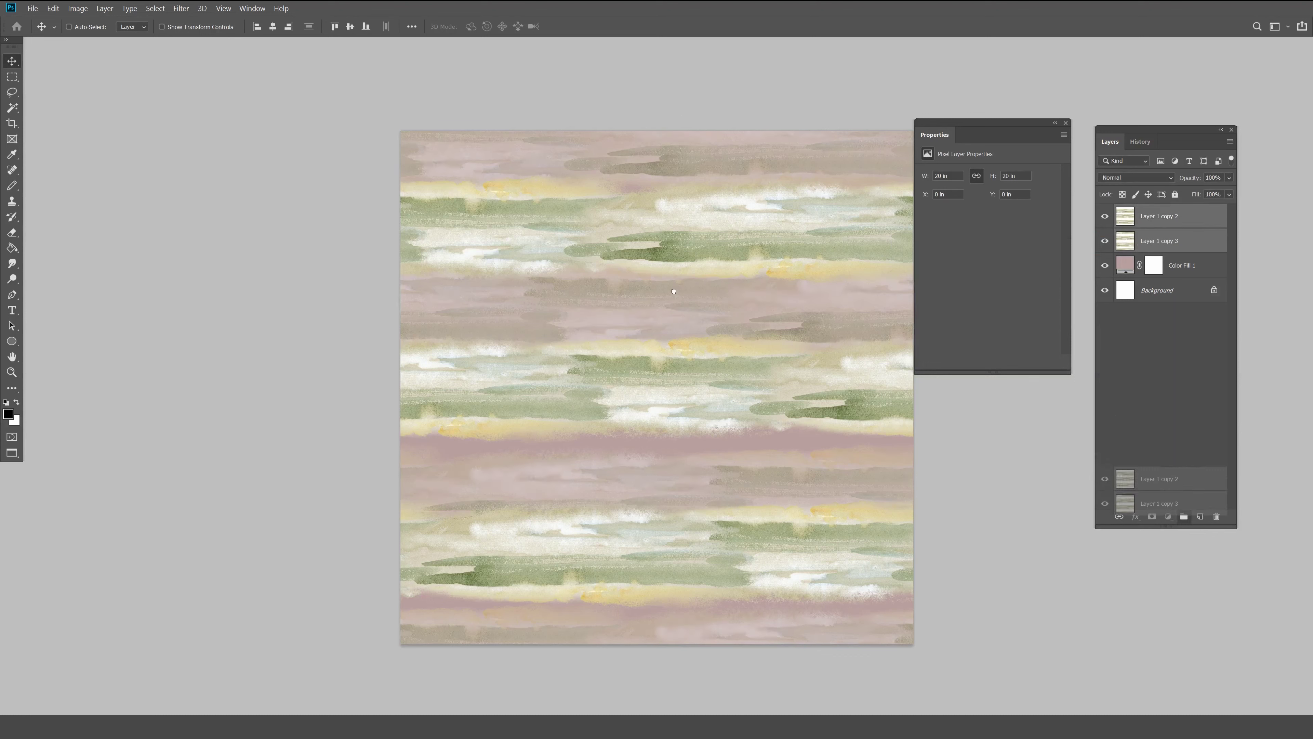
drag(1159, 470, 1184, 516)
click(1168, 516)
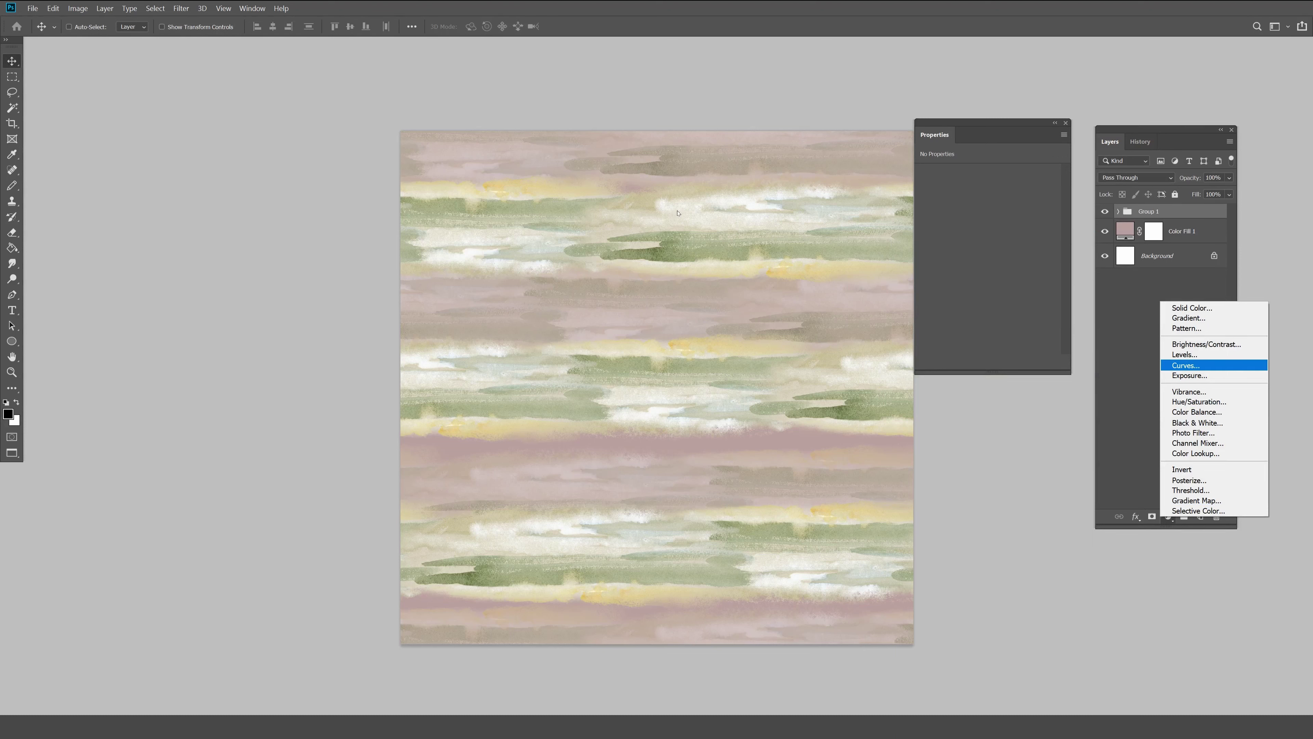
click(1186, 365)
click(980, 361)
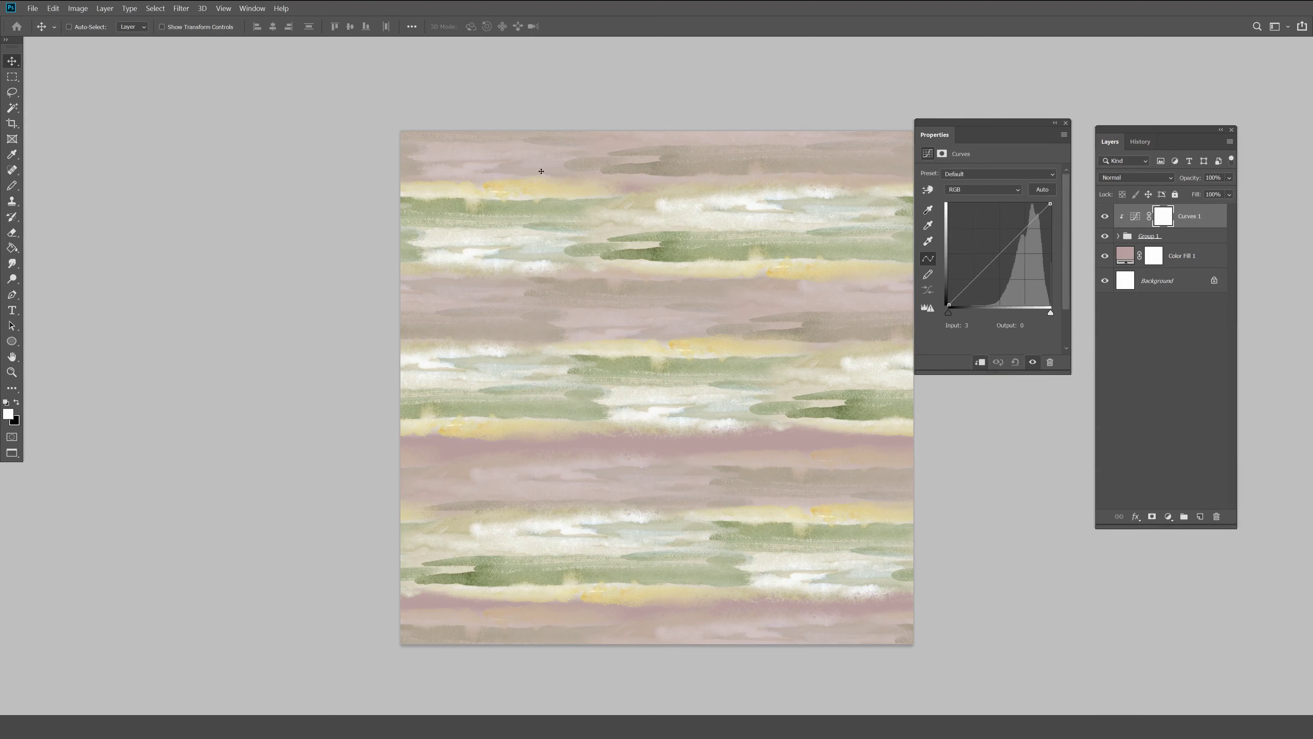
Darken the curve's shadows, set its white point to 252, and eyedrop a pink d7a3a3 fill.
drag(547, 179, 557, 177)
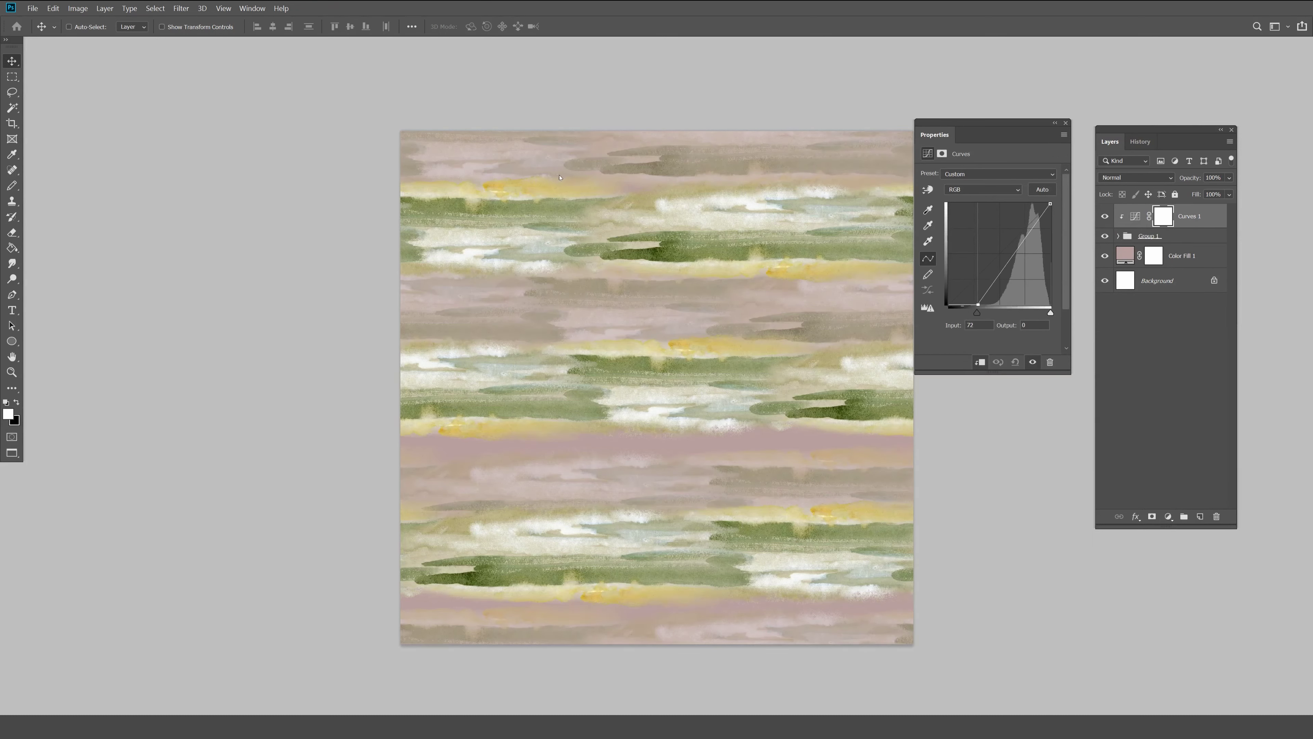
key(plus)
key(Left)
key(Left)
key(Left)
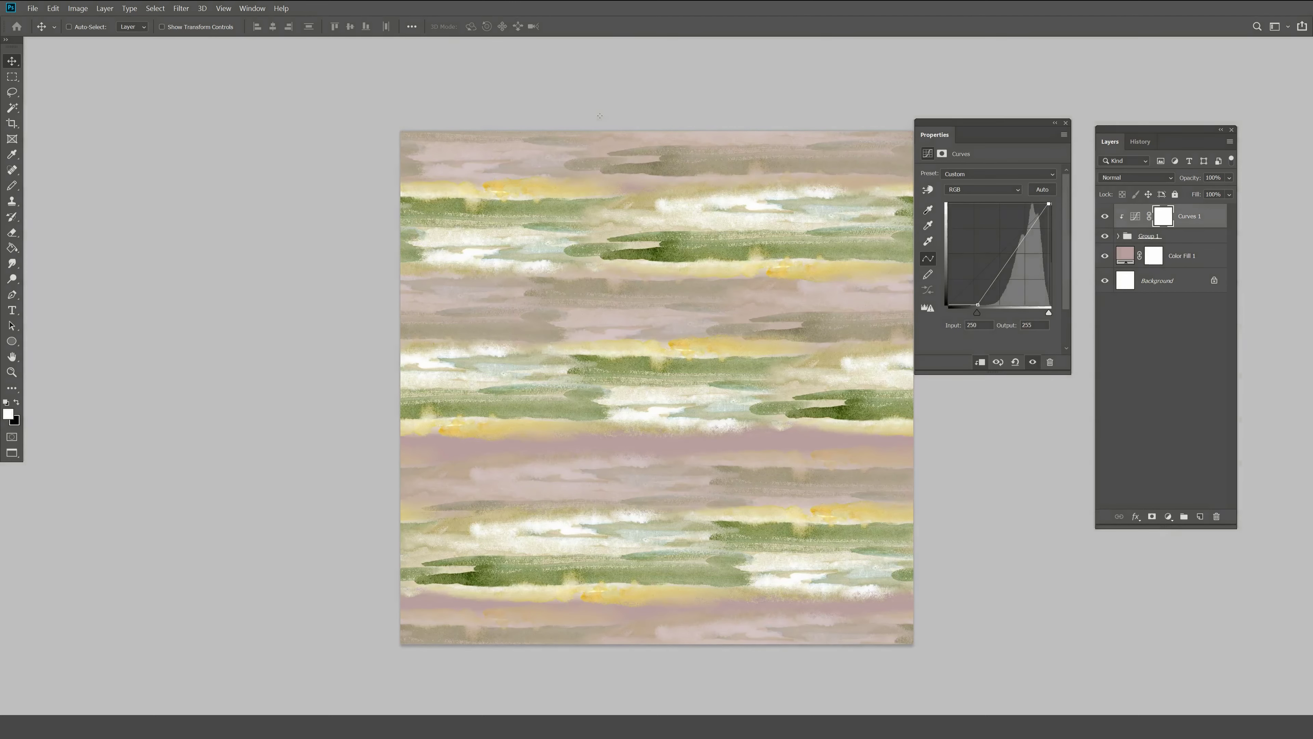
key(minus)
key(shift+Right)
key(shift+Right)
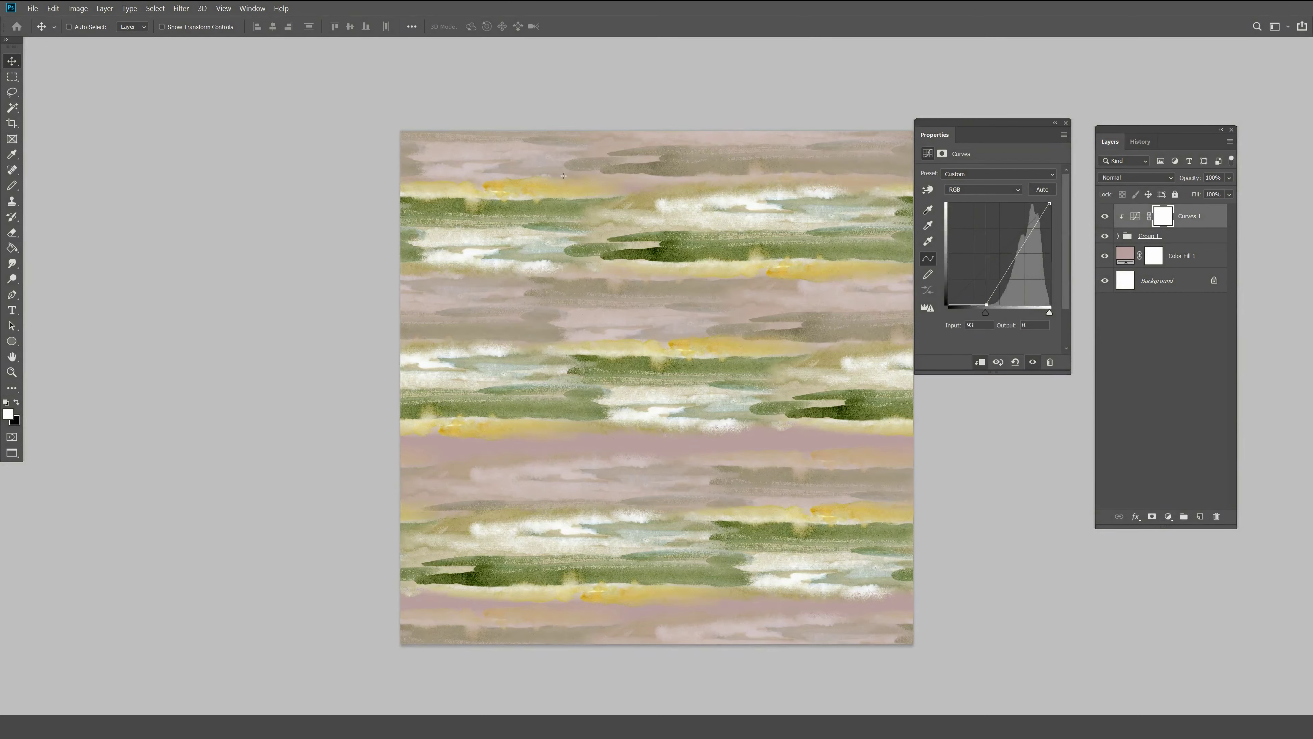
key(Left)
key(Left)
key(Left)
double_click(1126, 255)
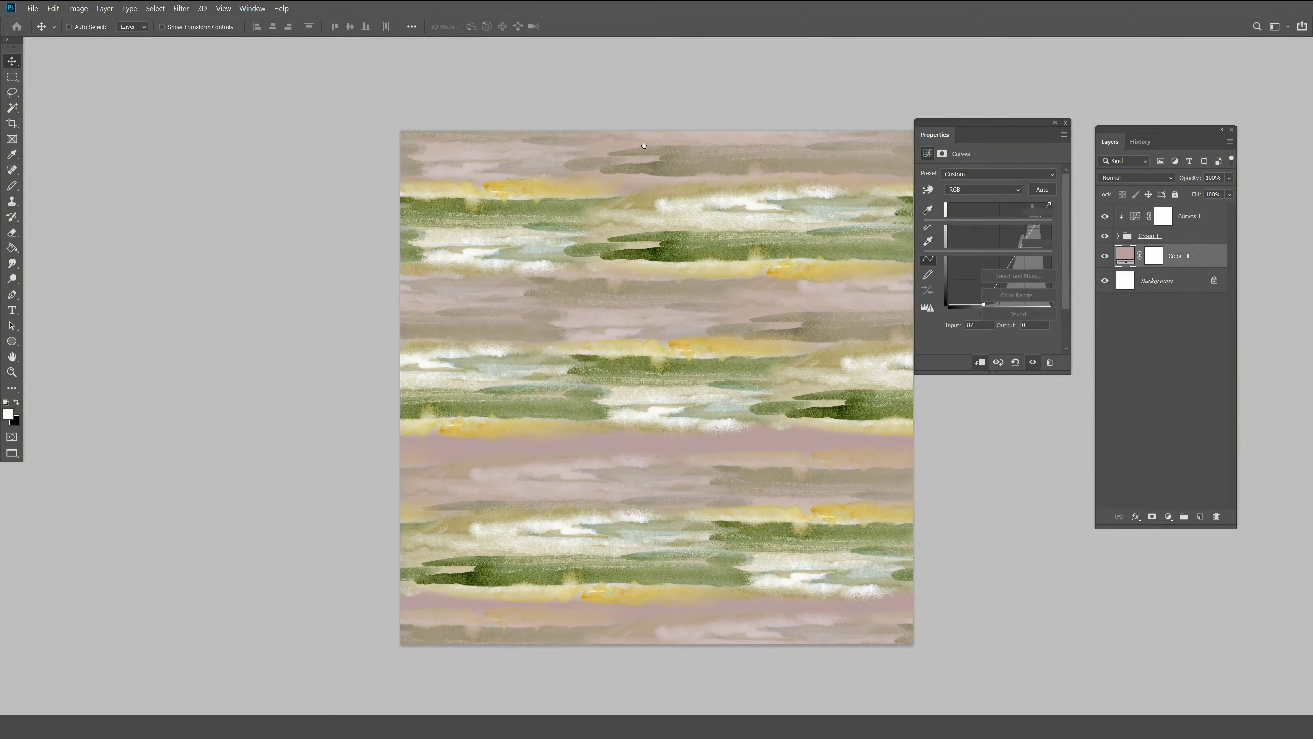
drag(526, 187, 530, 166)
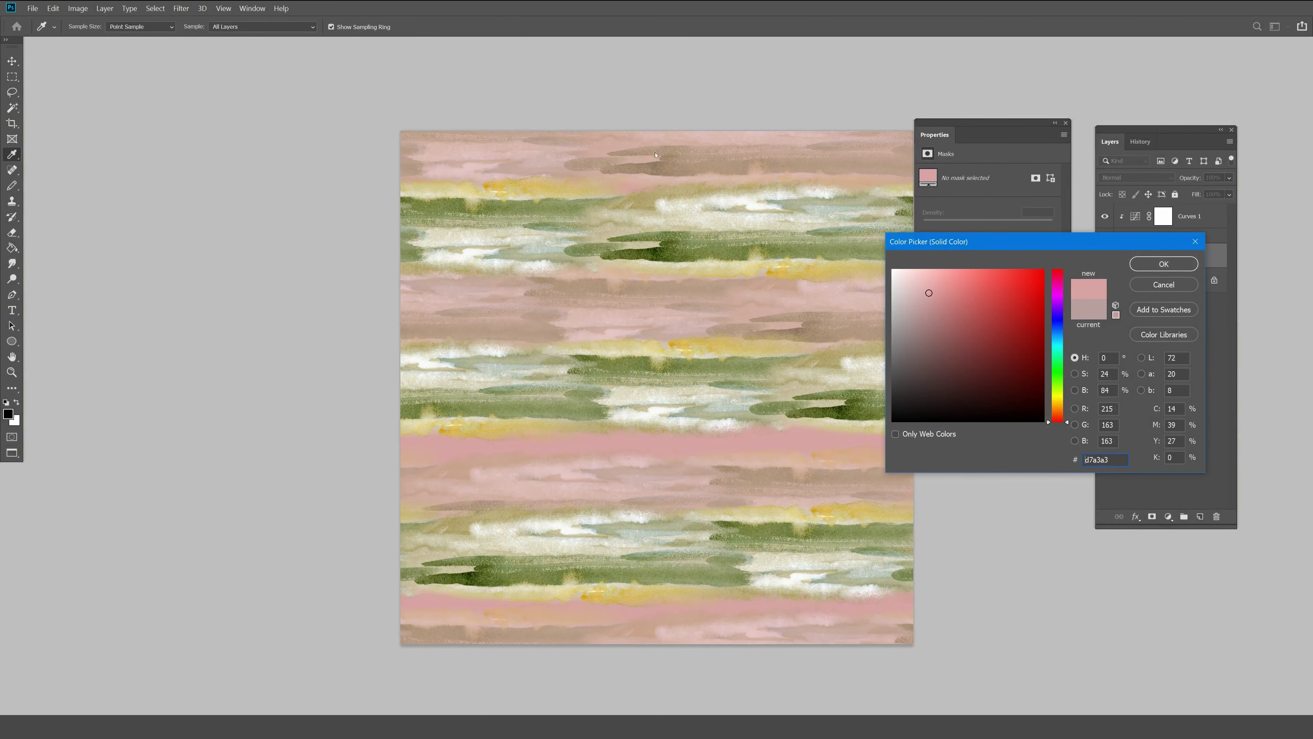
Apply the d7a3a3 pink fill and save the tile as TIFF 'repeat 3.tif' in the pattern folder.
click(1163, 264)
key(ctrl+minus)
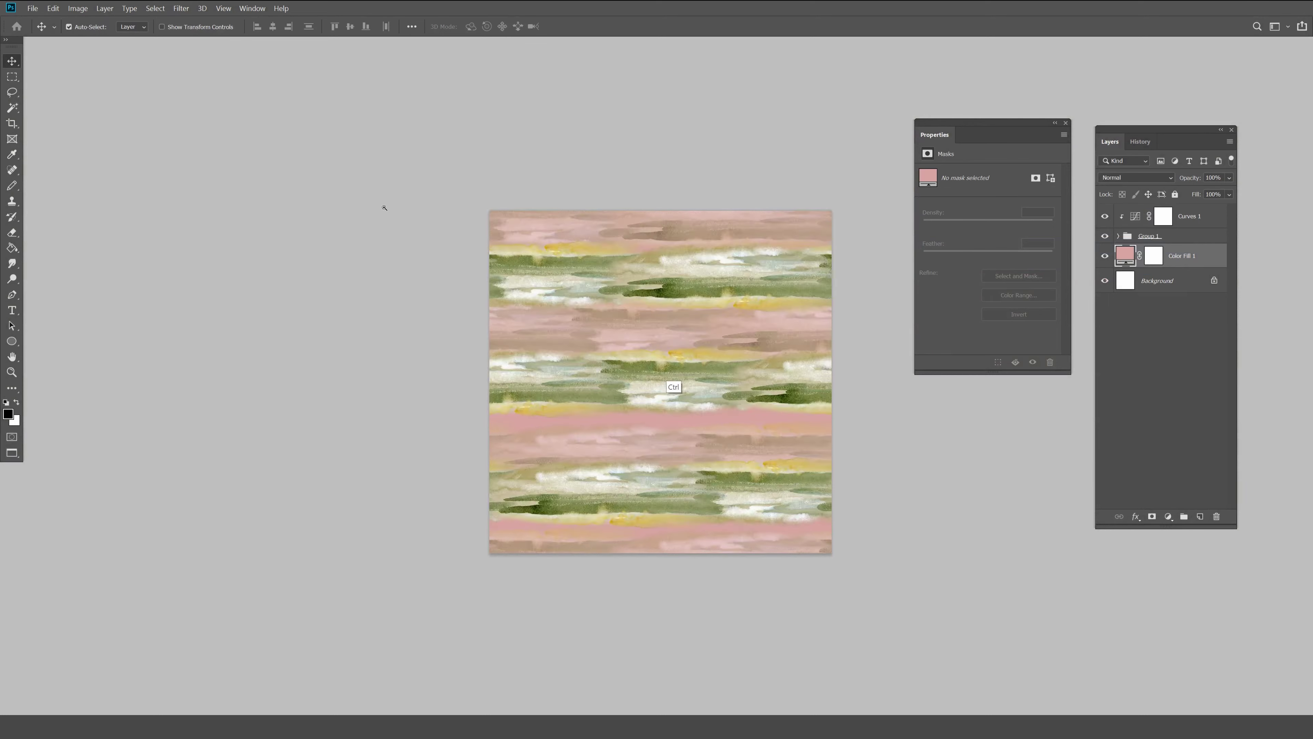
key(ctrl+plus)
key(ctrl+shift+s)
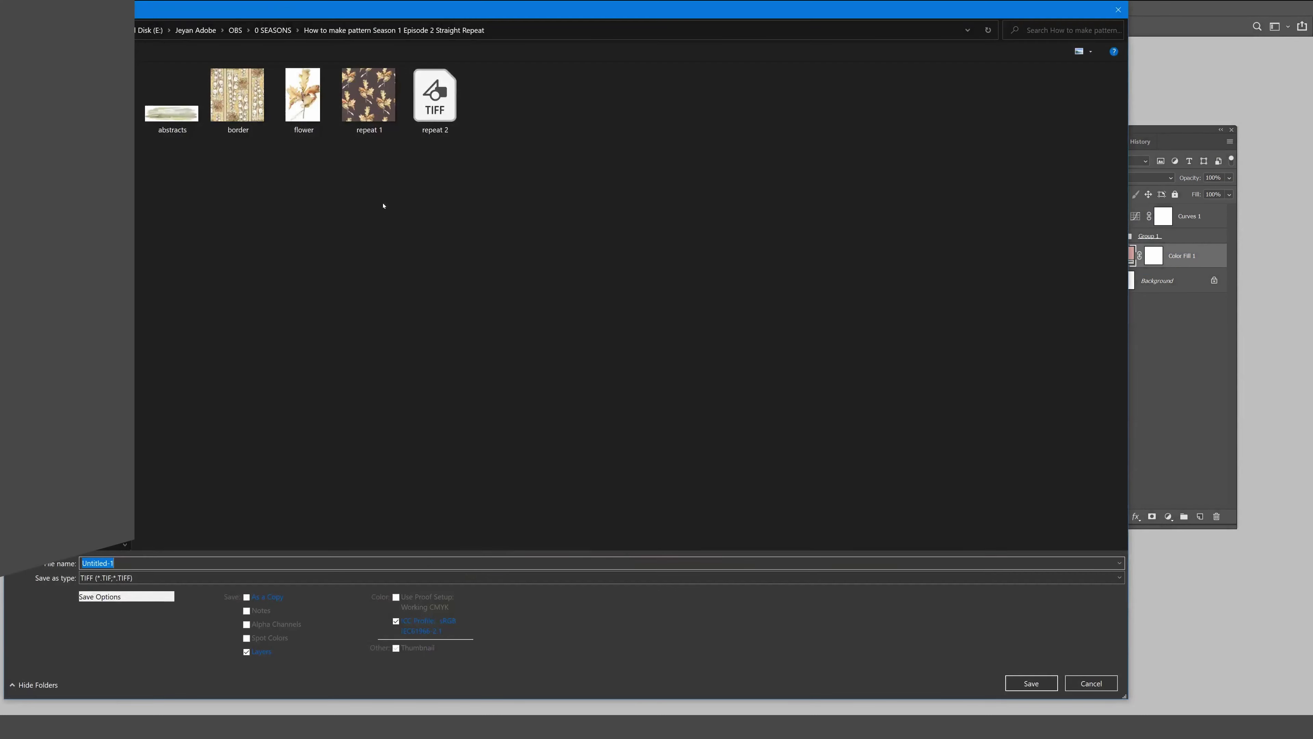
click(434, 96)
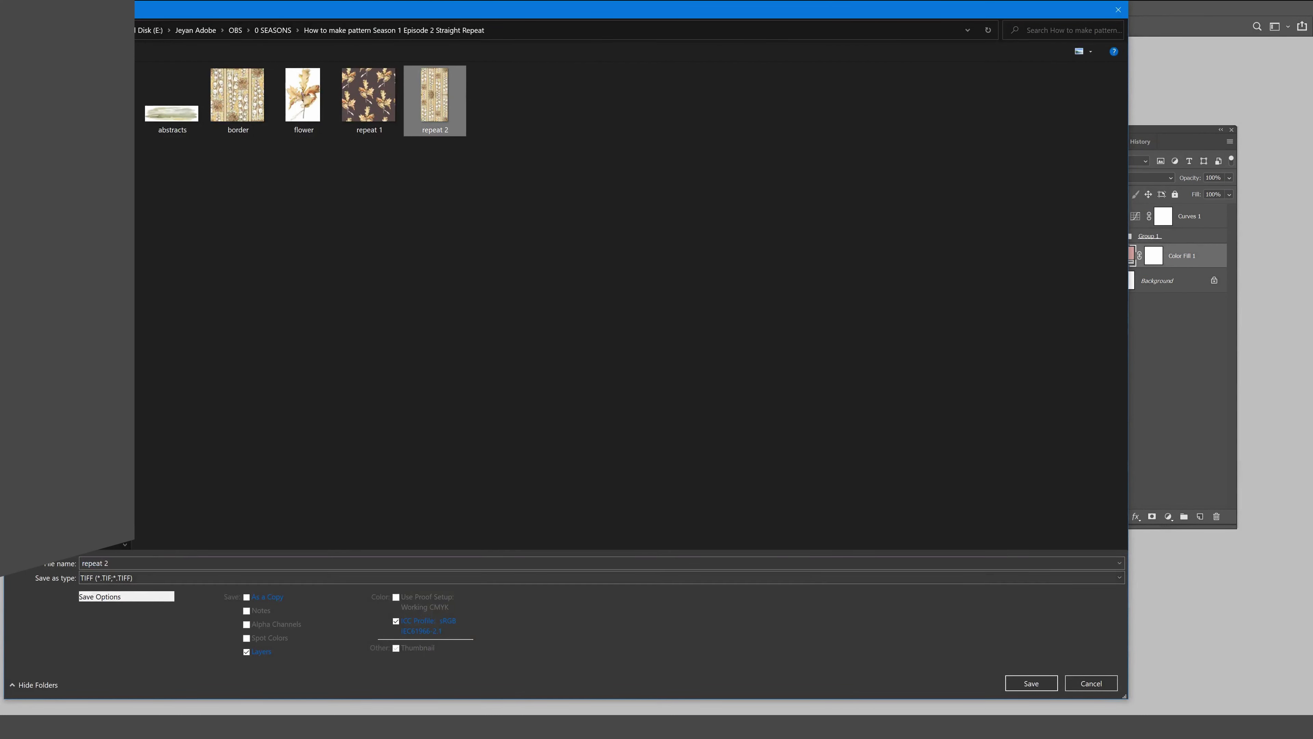
key(Return)
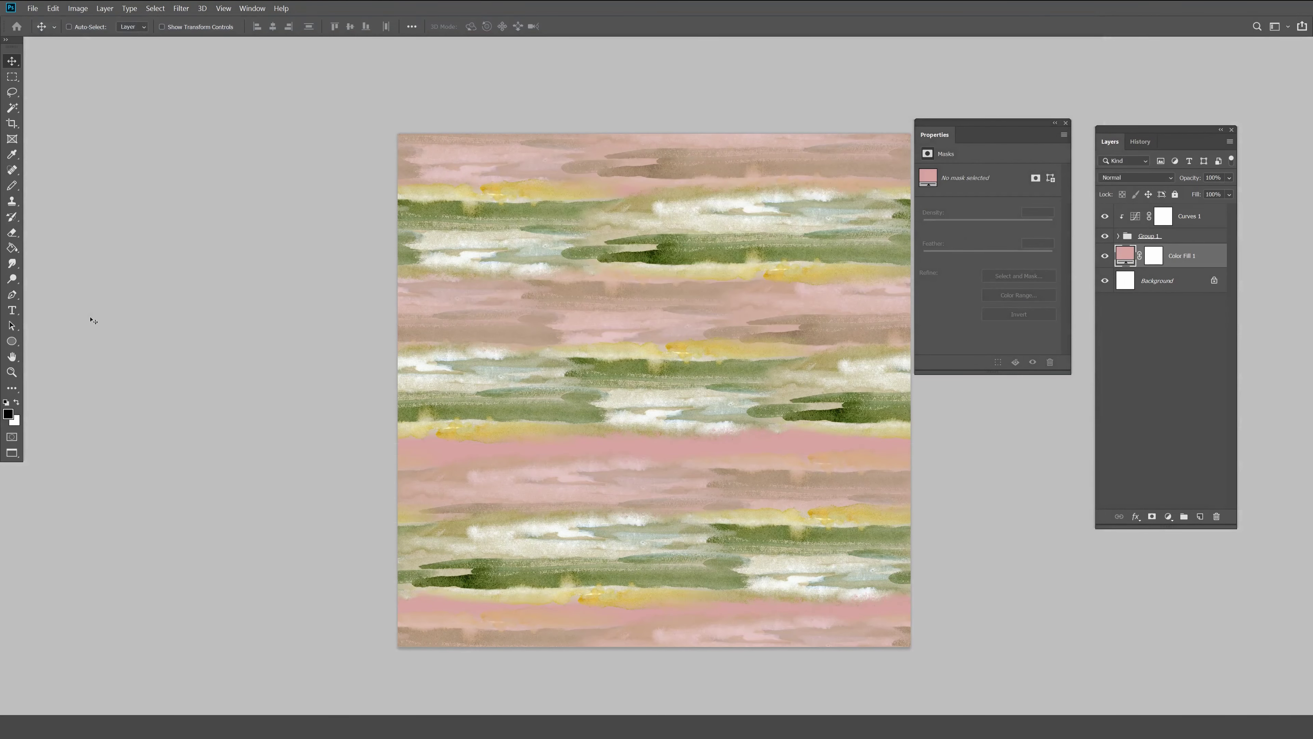
Tile all six documents vertically, hide the panels, and zoom to compare the repeats.
key(ctrl+alt+shift+t)
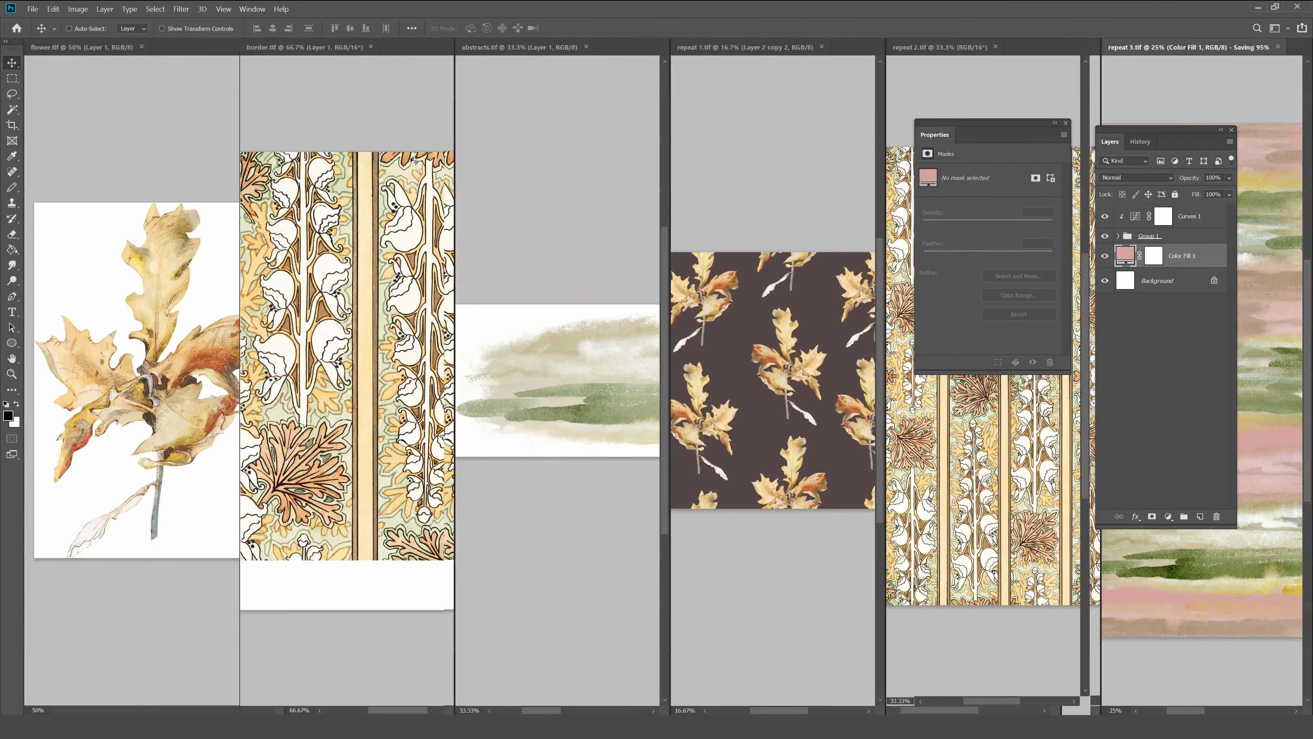
key(Tab)
scroll(450, 201, down, 3)
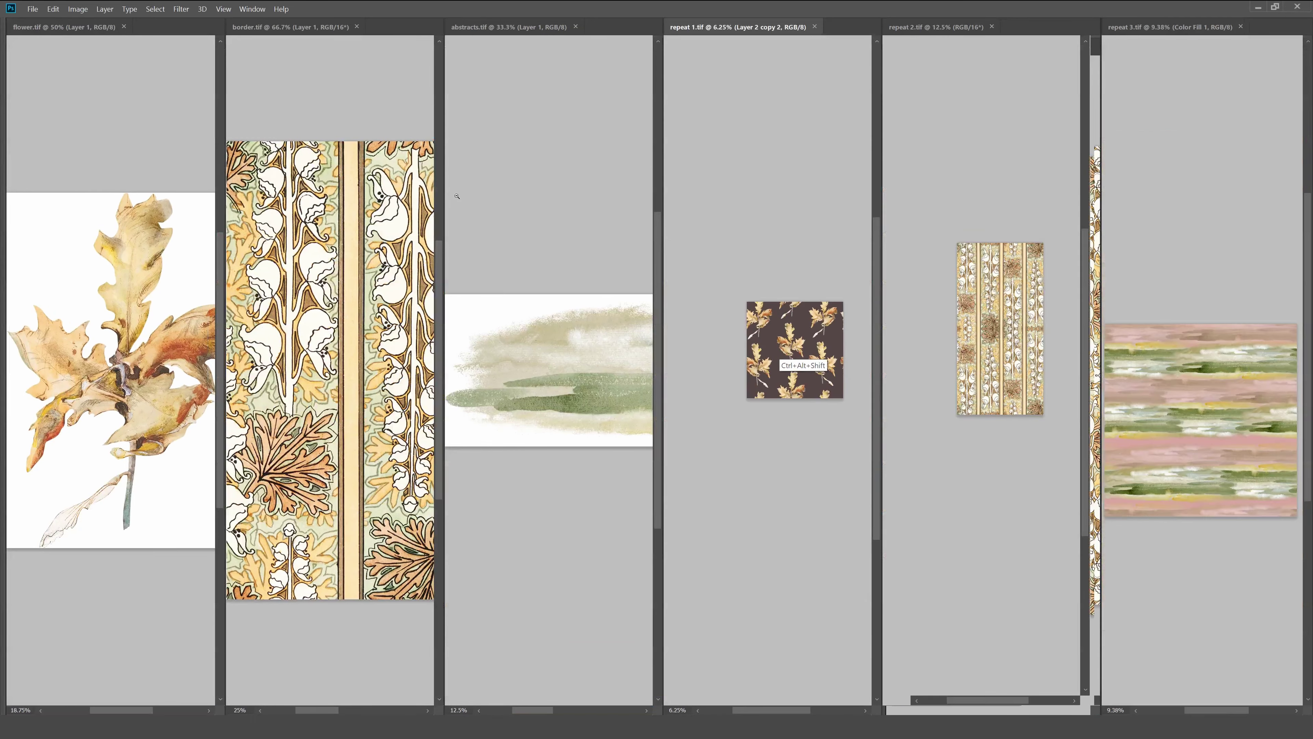
scroll(450, 201, down, 3)
scroll(449, 202, up, 1)
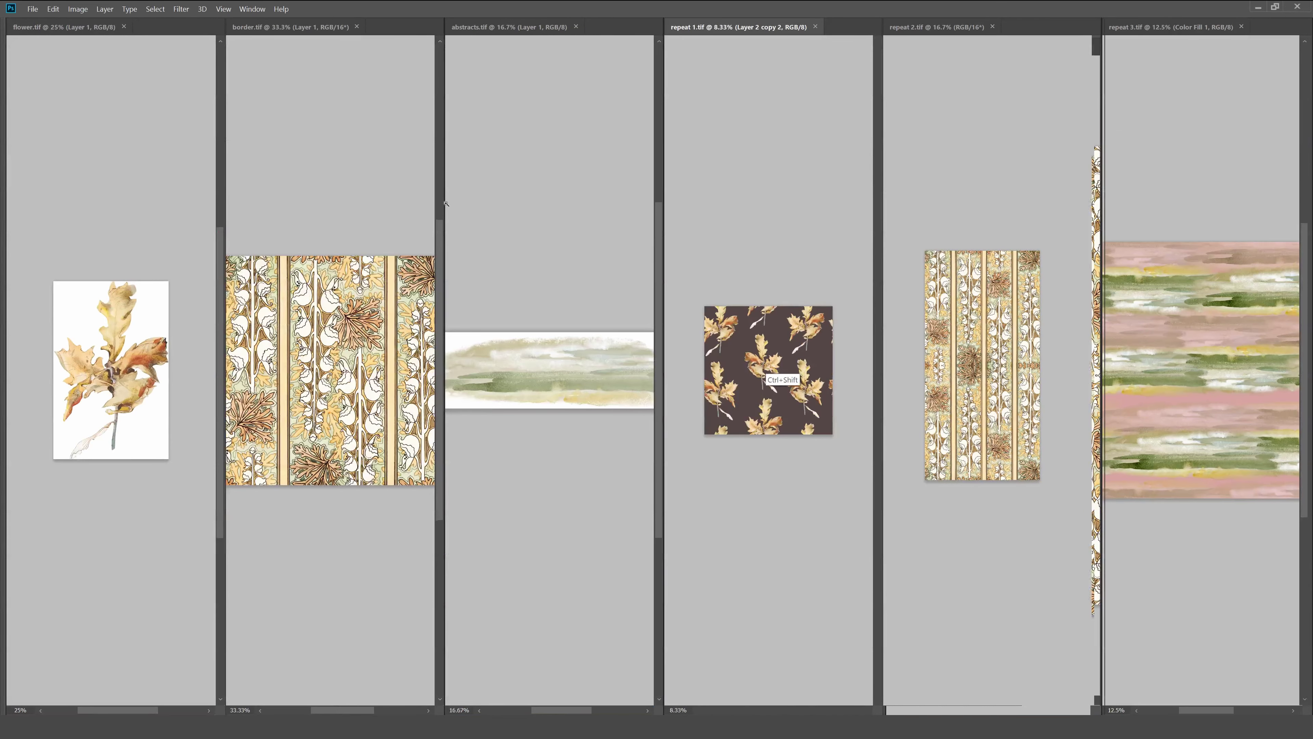